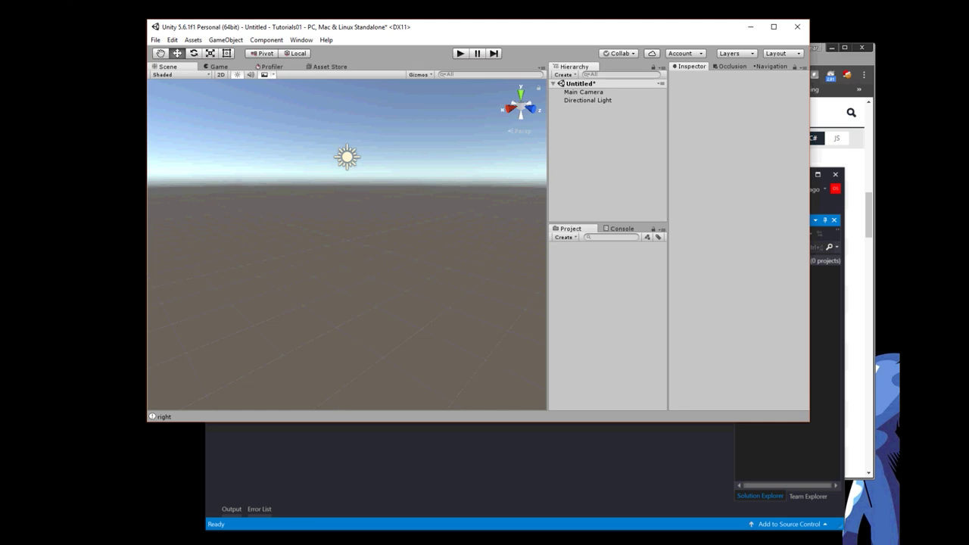
- Create a Plane from GameObject > 3D Object and reset its Transform to the origin
right_click(610, 84)
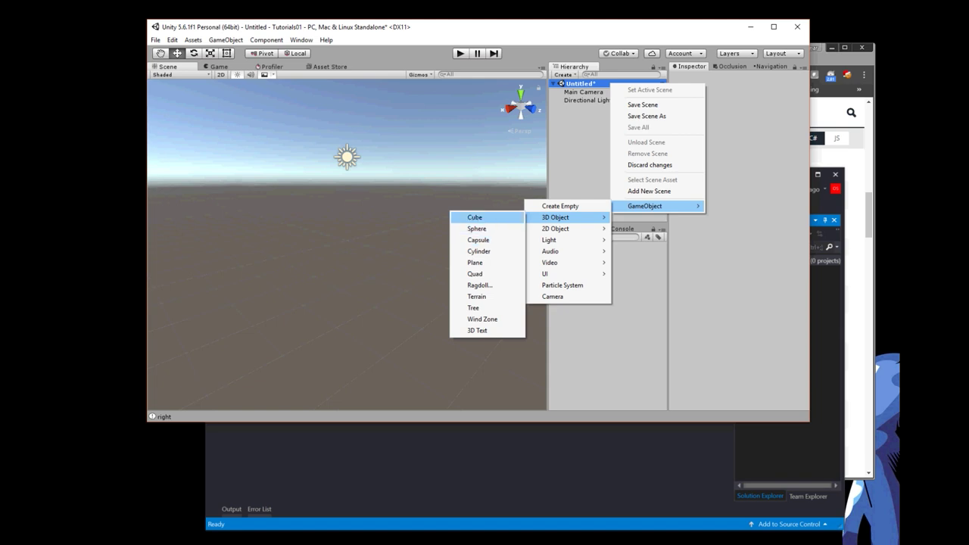
click(475, 262)
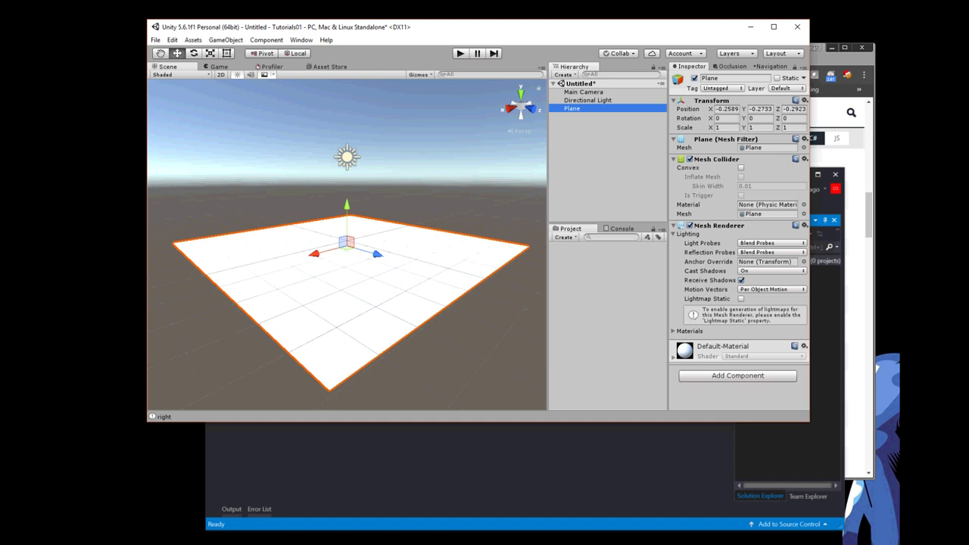
click(803, 100)
click(824, 110)
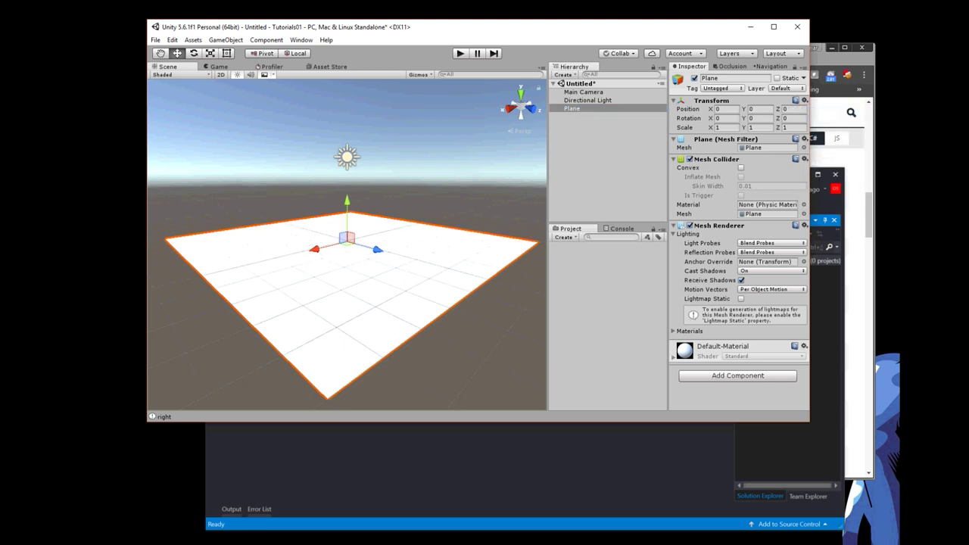
click(580, 84)
- Add a Cube, reset its Transform, and drag it up the Y axis above the plane
right_click(580, 84)
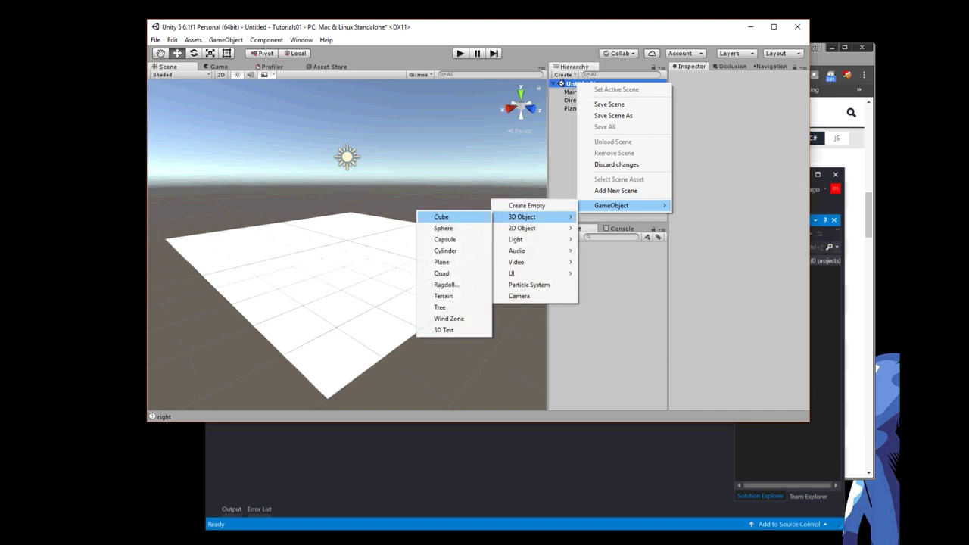
click(441, 216)
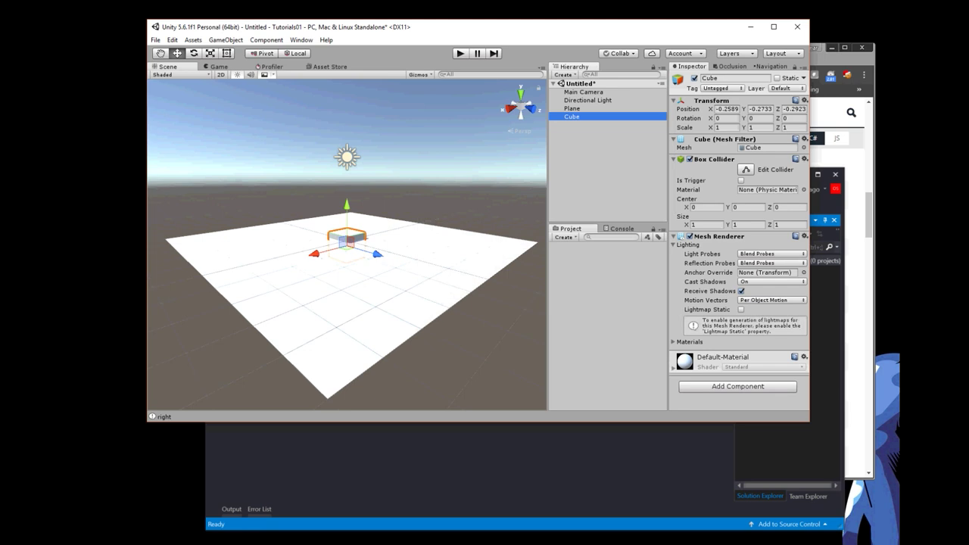
click(803, 100)
click(821, 110)
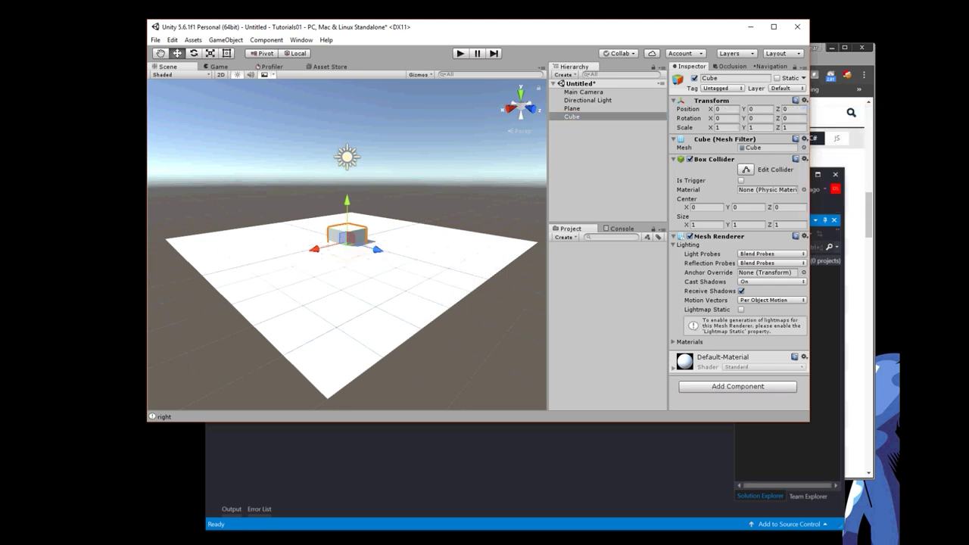
drag(347, 212, 347, 175)
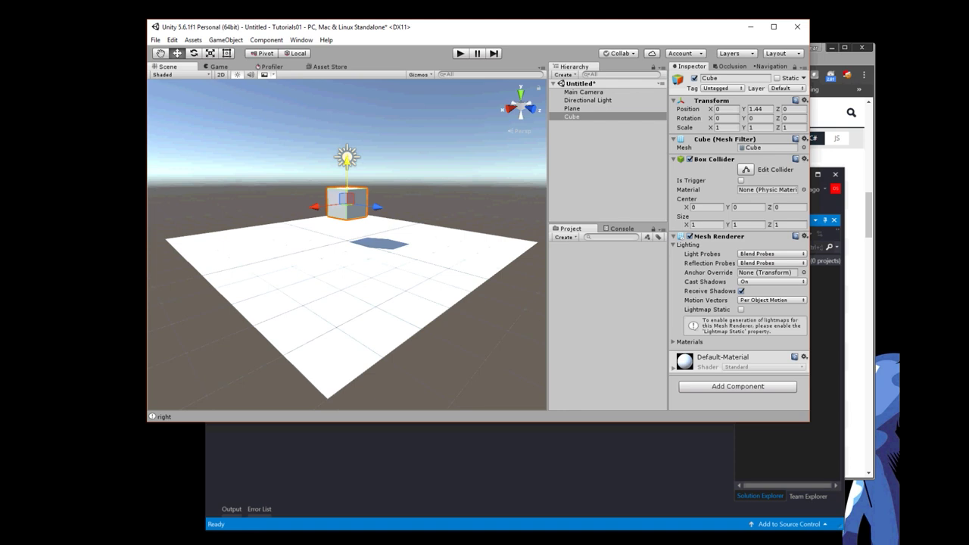
- Add a Physics > Rigidbody component to the Cube so gravity acts on it
click(737, 386)
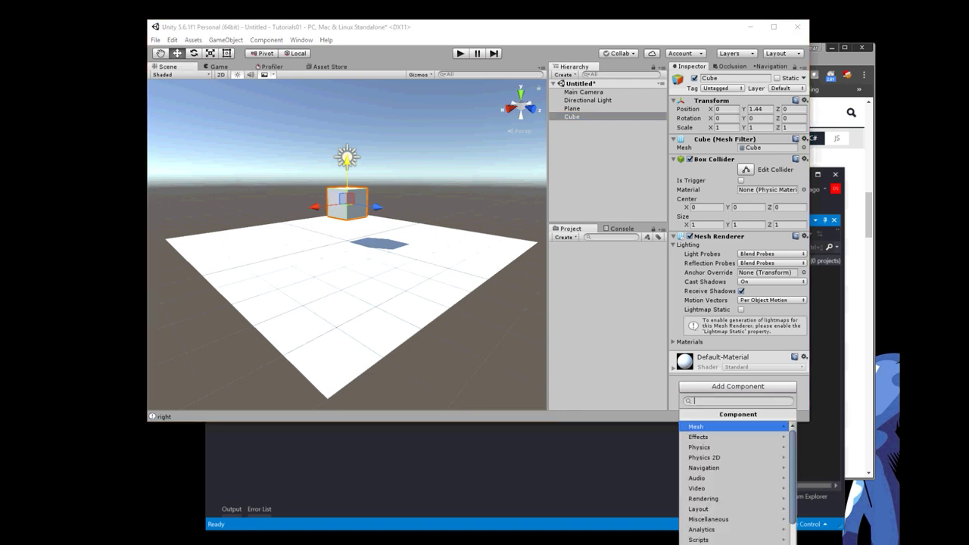
key(Down)
key(Down)
key(Down)
key(Up)
key(Return)
key(Down)
key(Up)
key(Return)
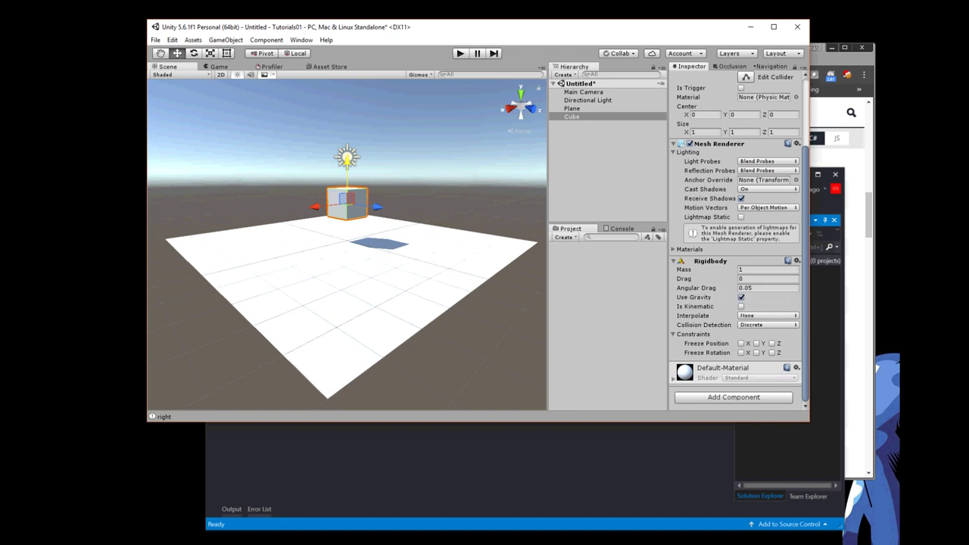
scroll(738, 242, up, 3)
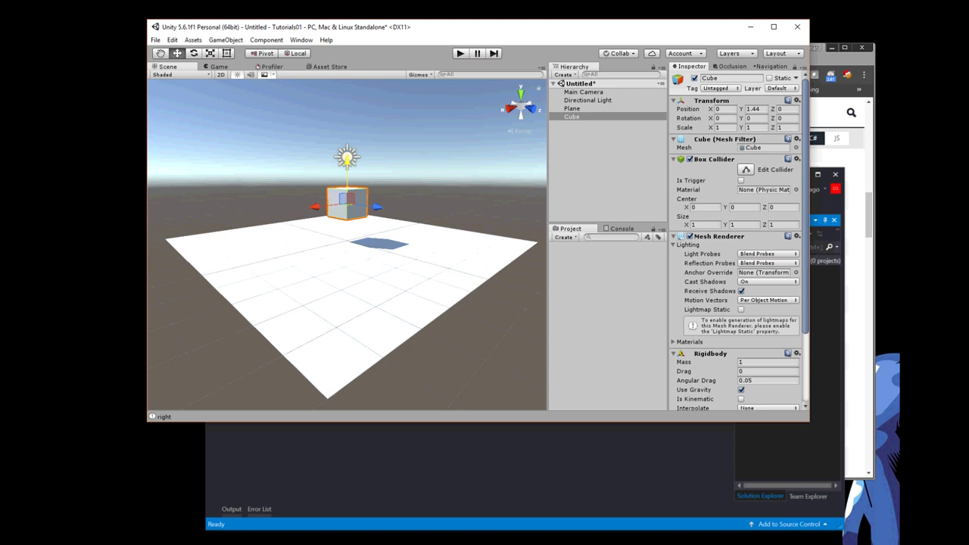
click(572, 108)
- Create a physic material named 'slippery' with static and dynamic friction 0.1
right_click(569, 269)
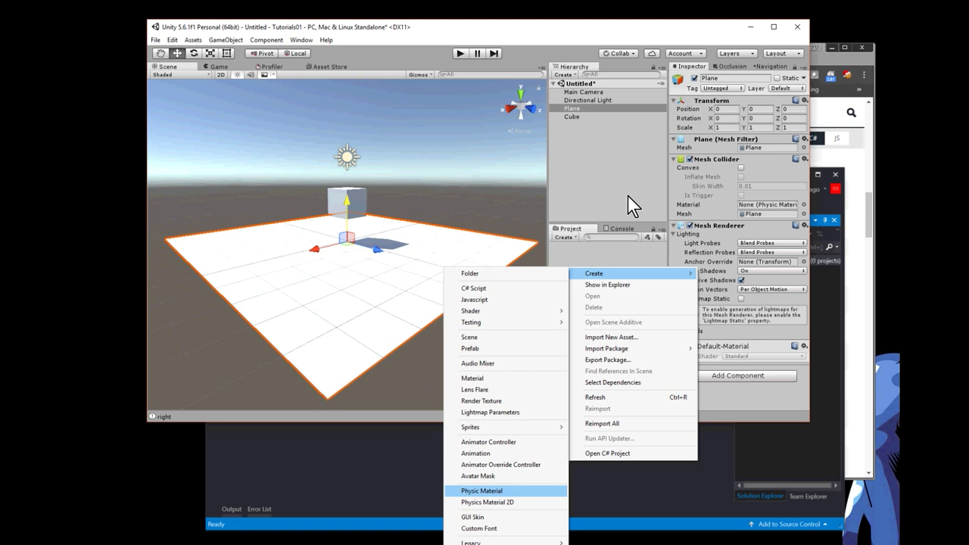
key(Return)
text(slippery)
key(Return)
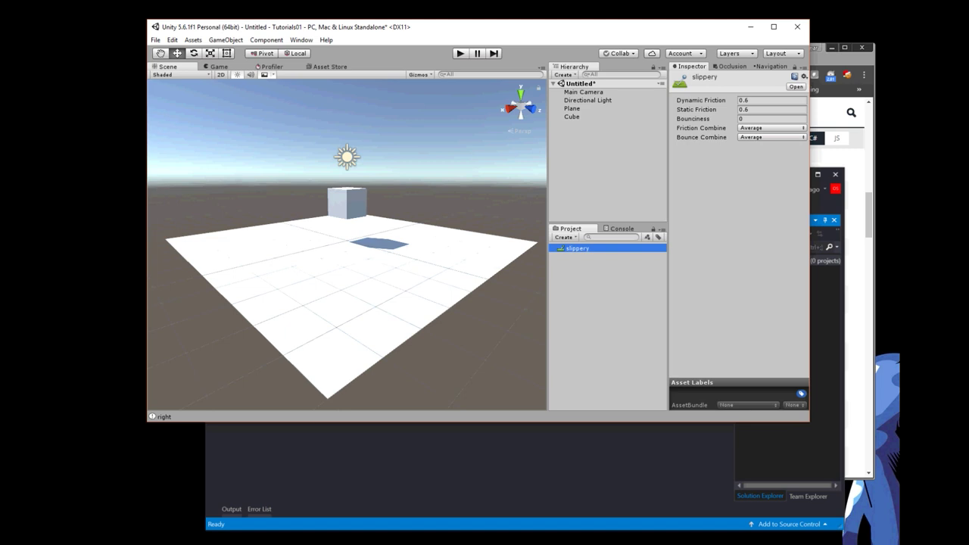
click(771, 118)
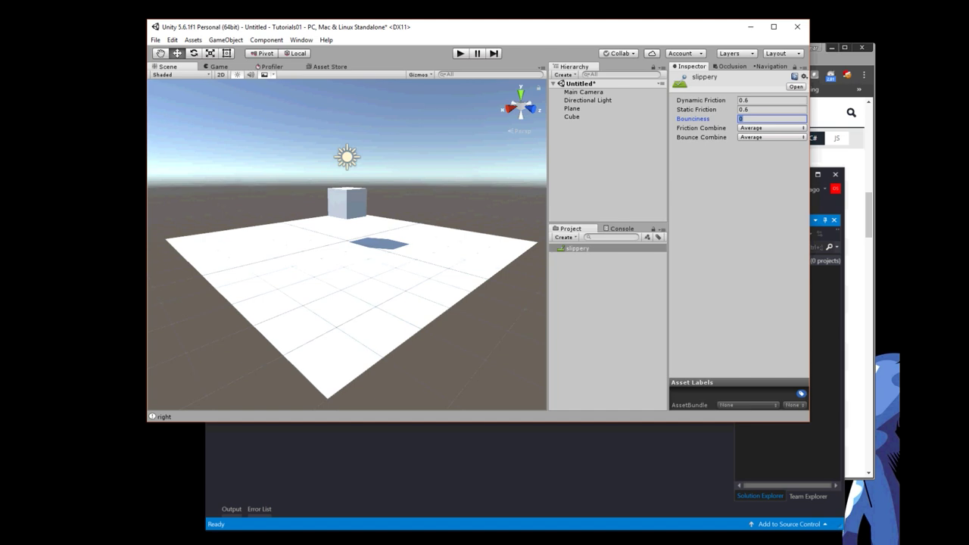
key(shift+Tab)
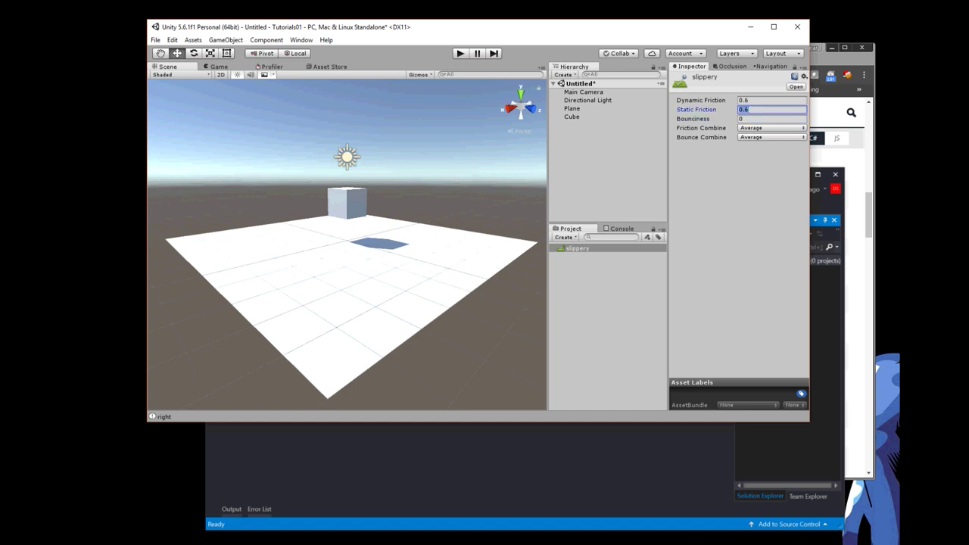
text(.1)
key(shift+Tab)
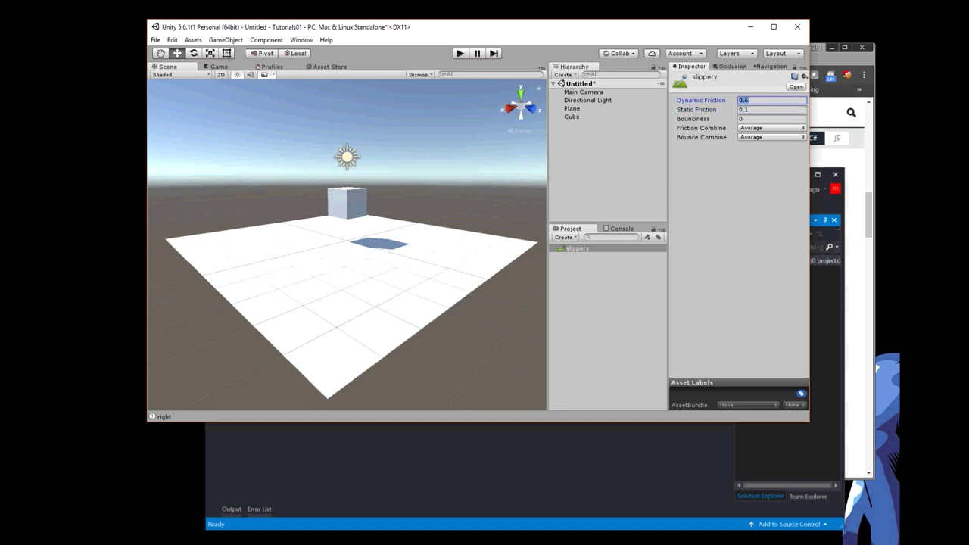
text(.1)
- Assign the slippery material to the Plane's Mesh Collider
click(572, 109)
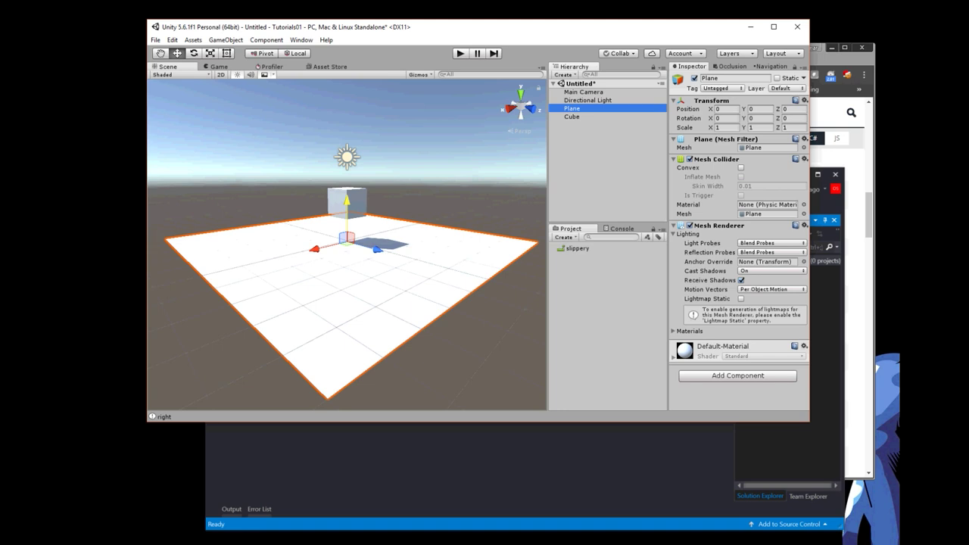
click(804, 204)
key(Down)
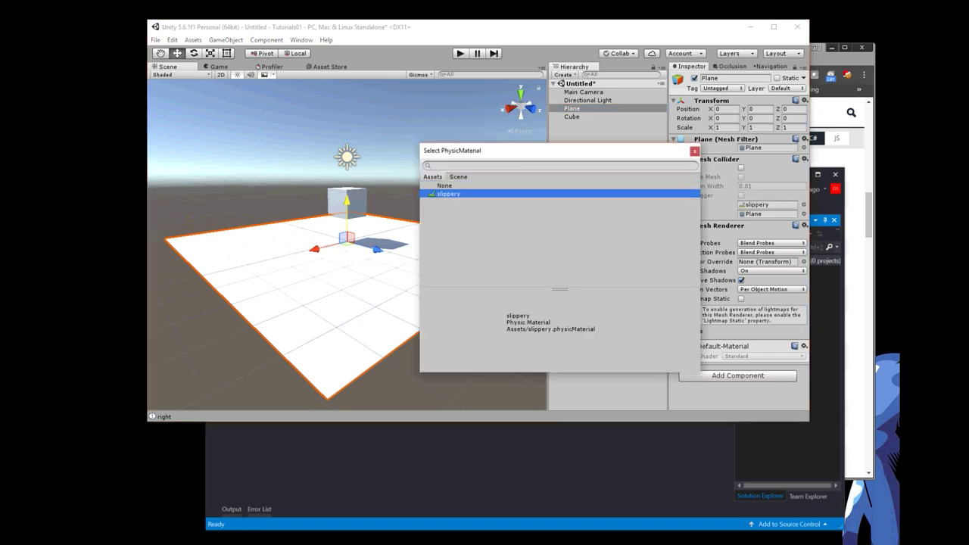
key(Return)
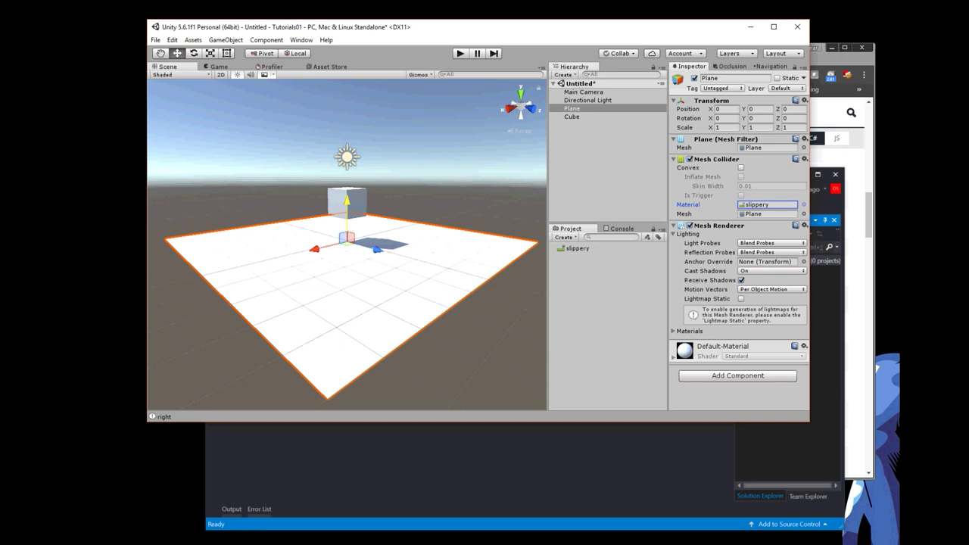
click(571, 117)
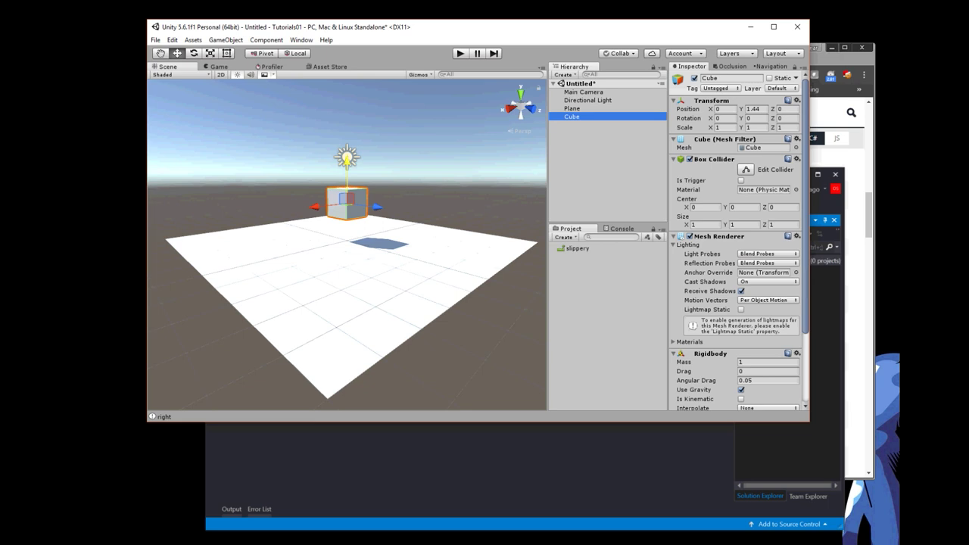
- Create a physic material named 'bouncy' with bounciness 0.8 and both frictions 0.3
right_click(578, 277)
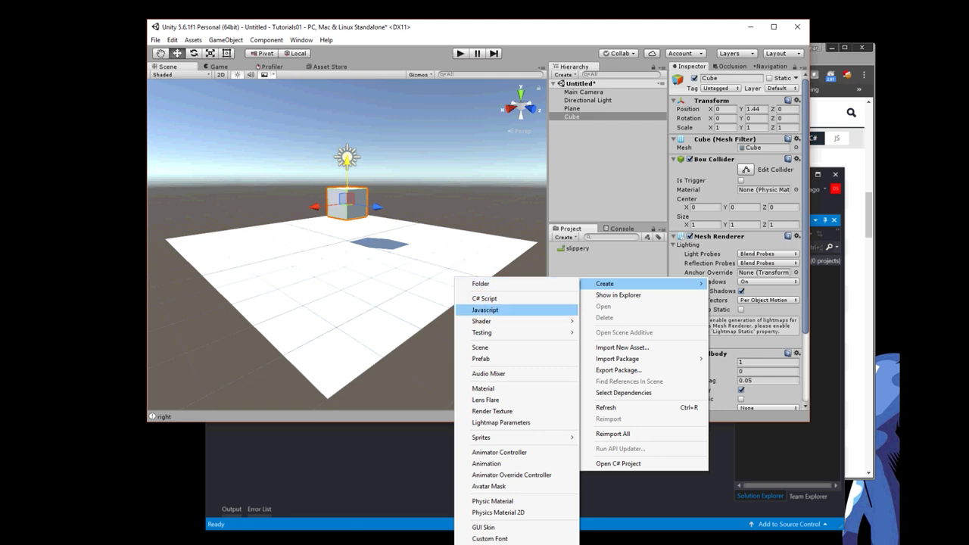
key(Return)
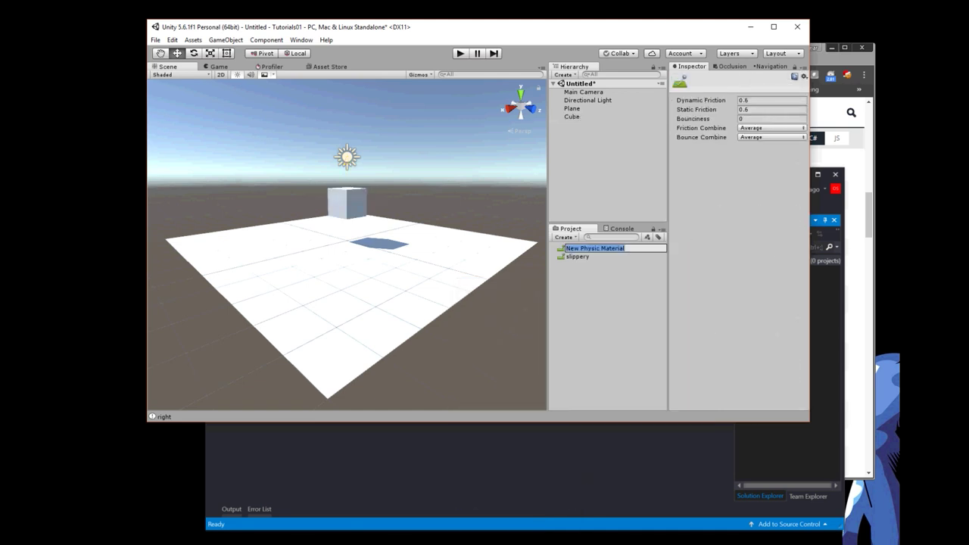
text(bouncy)
key(Return)
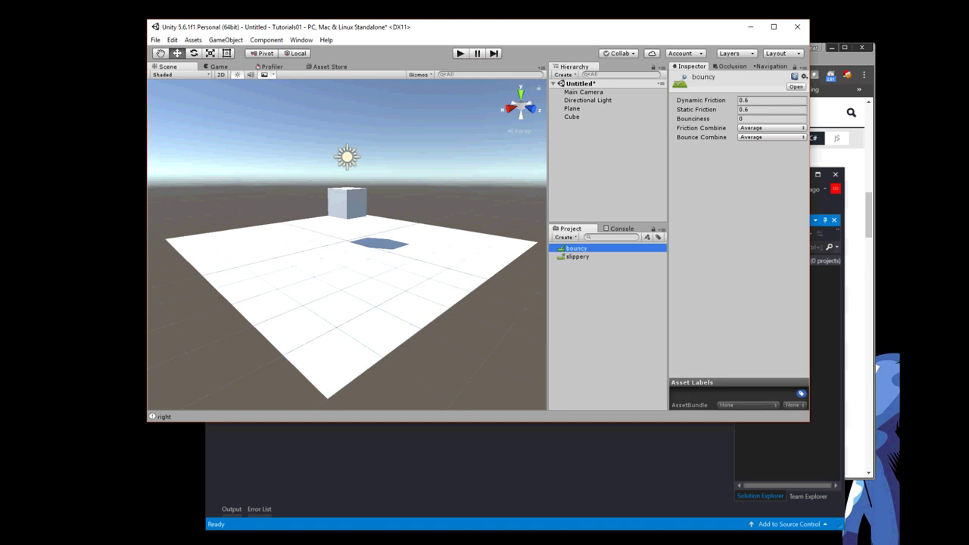
click(771, 118)
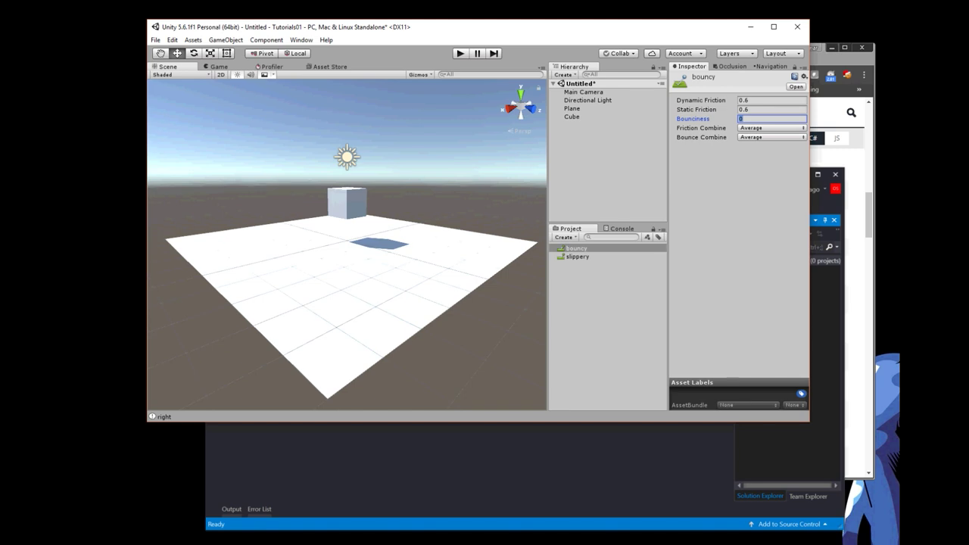
text(.8)
key(Tab)
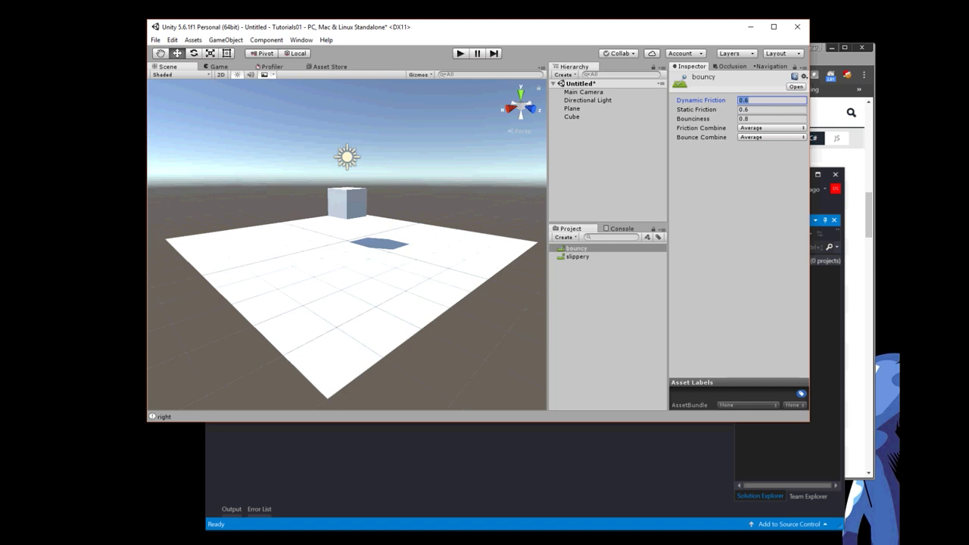
text(.3)
key(Tab)
text(.3)
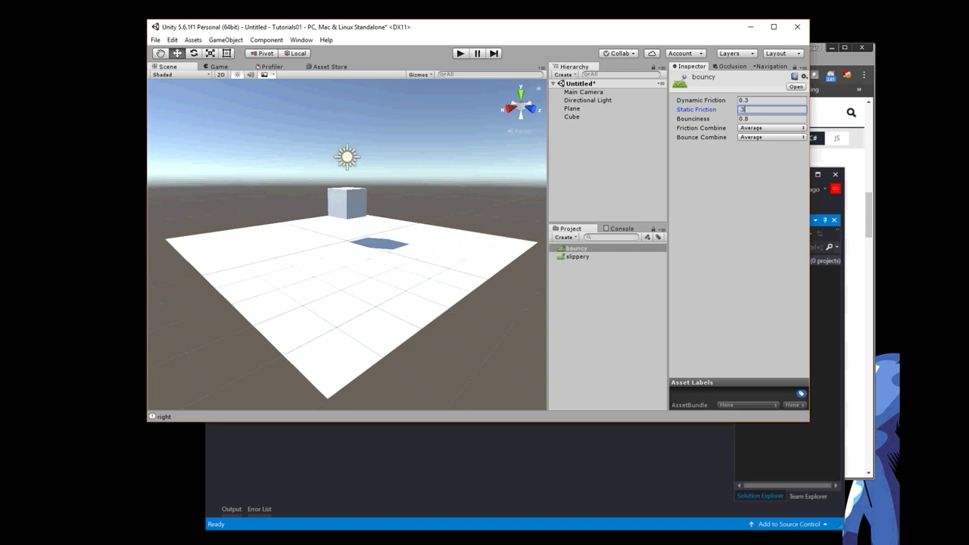
key(Return)
- Assign the bouncy material to the Cube's Box Collider
click(571, 117)
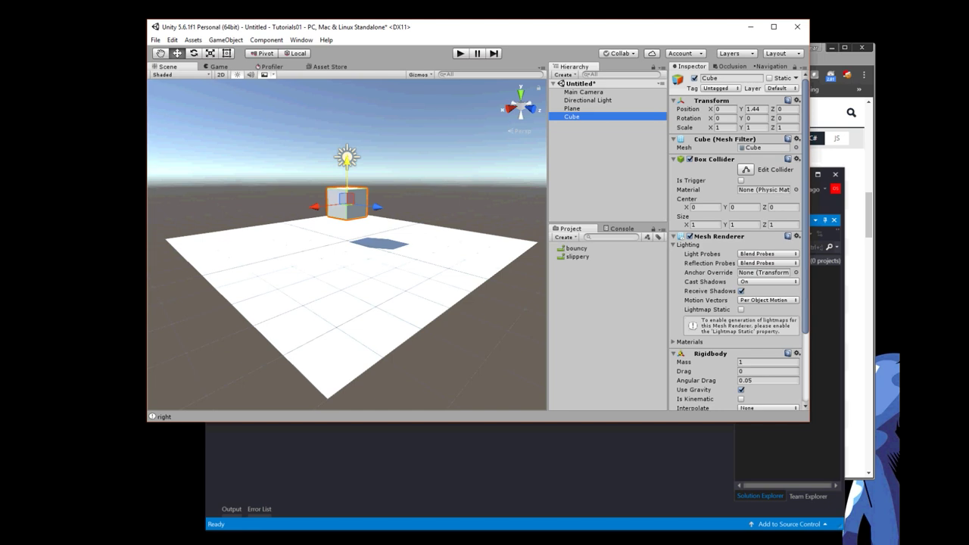
click(795, 189)
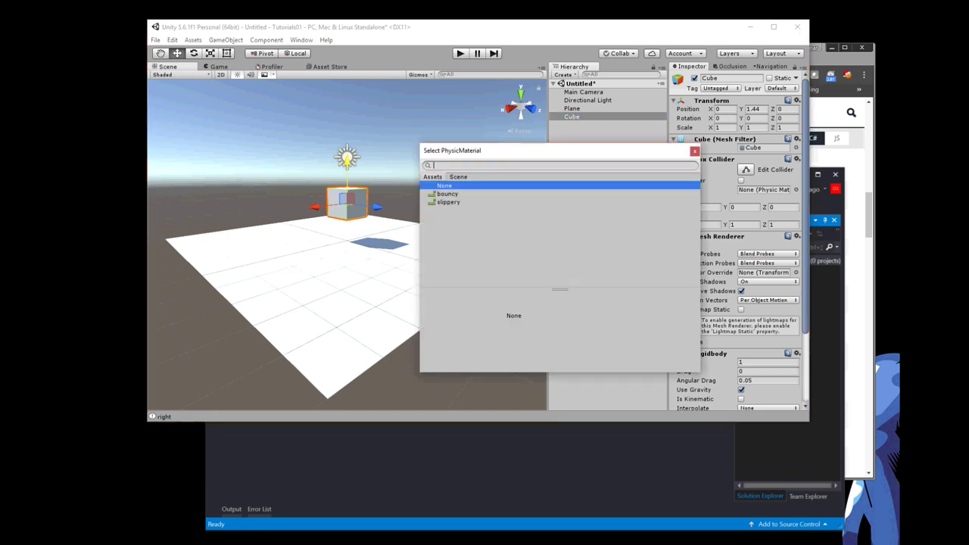
key(Down)
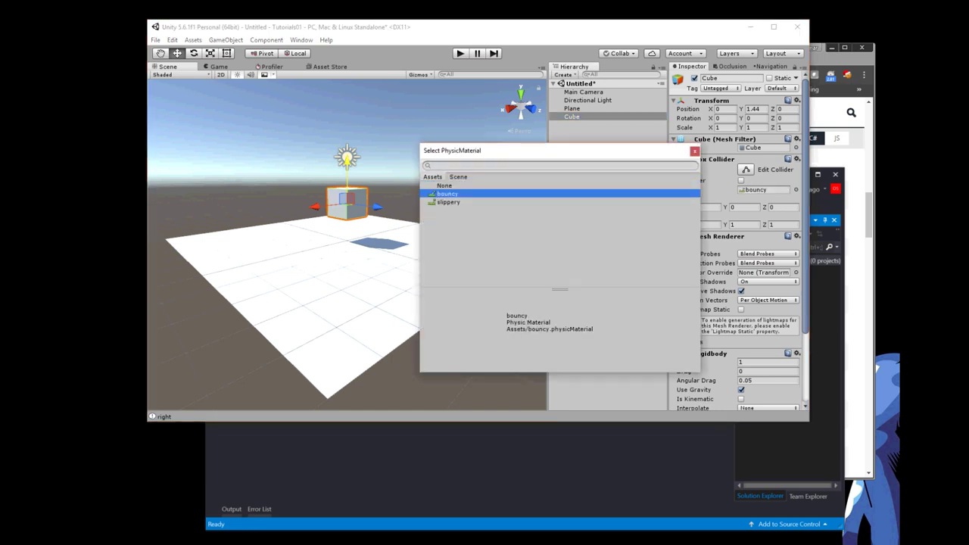
key(Return)
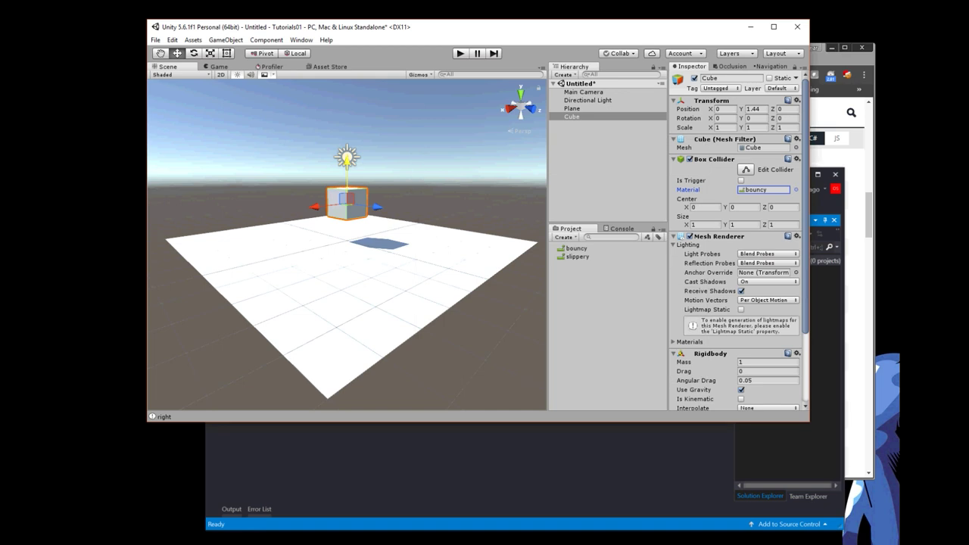
click(572, 117)
key(Up)
key(Down)
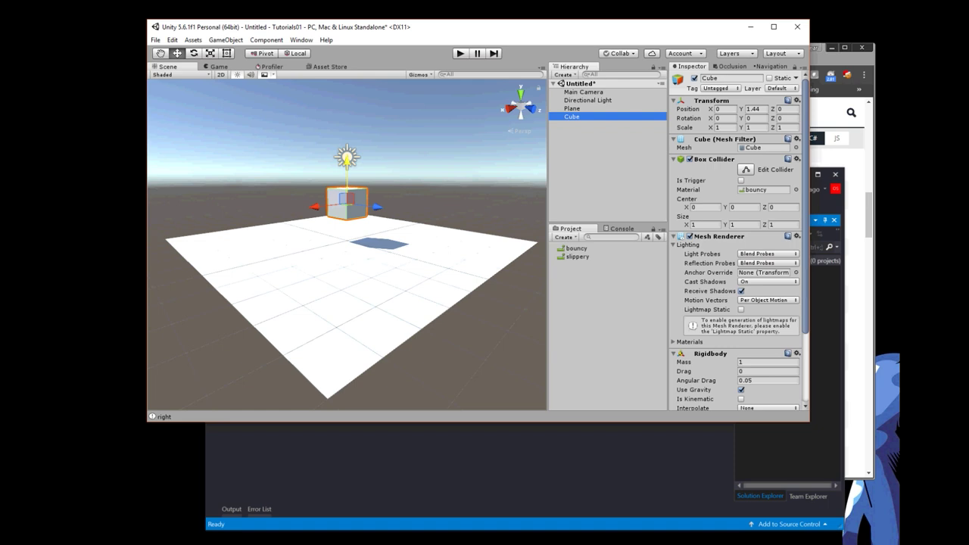
- Test-run the scene with Ctrl+P to watch the cube drop onto the plane, then stop
scroll(734, 242, down, 5)
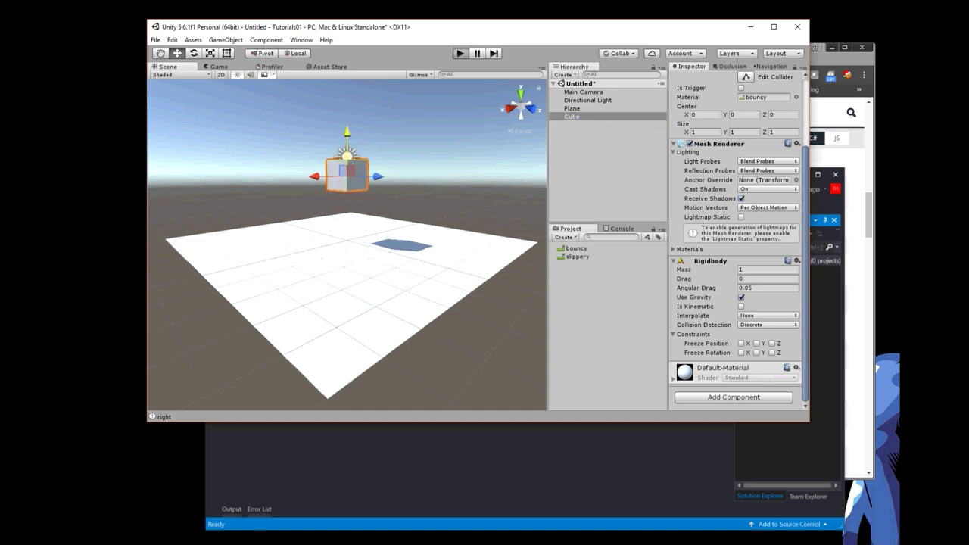
key(ctrl+p)
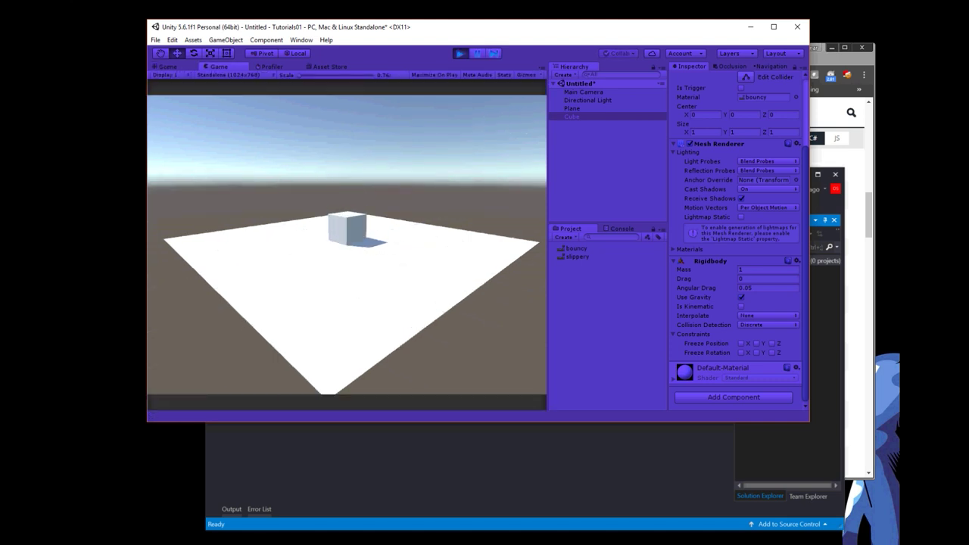
key(ctrl+p)
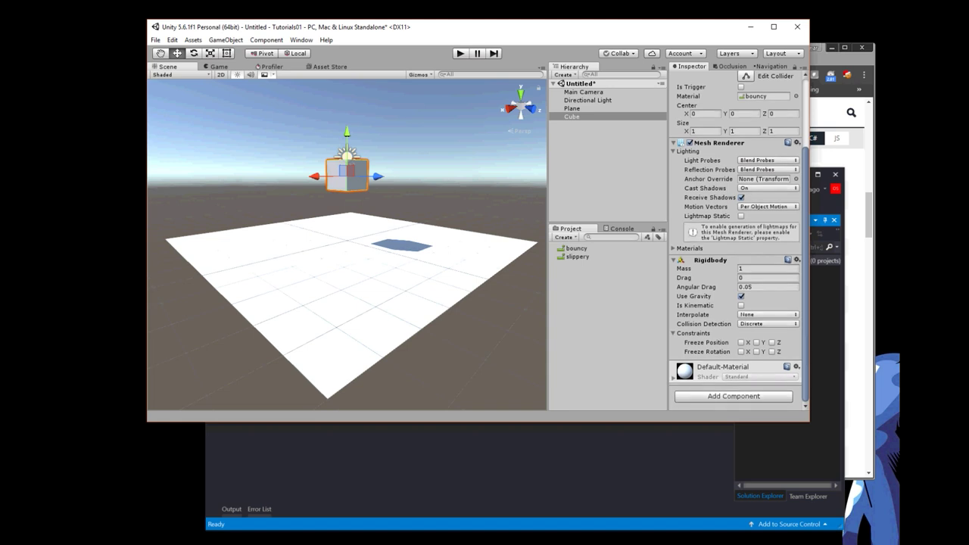
- Add a new script component named CubeScript to the Cube
click(733, 396)
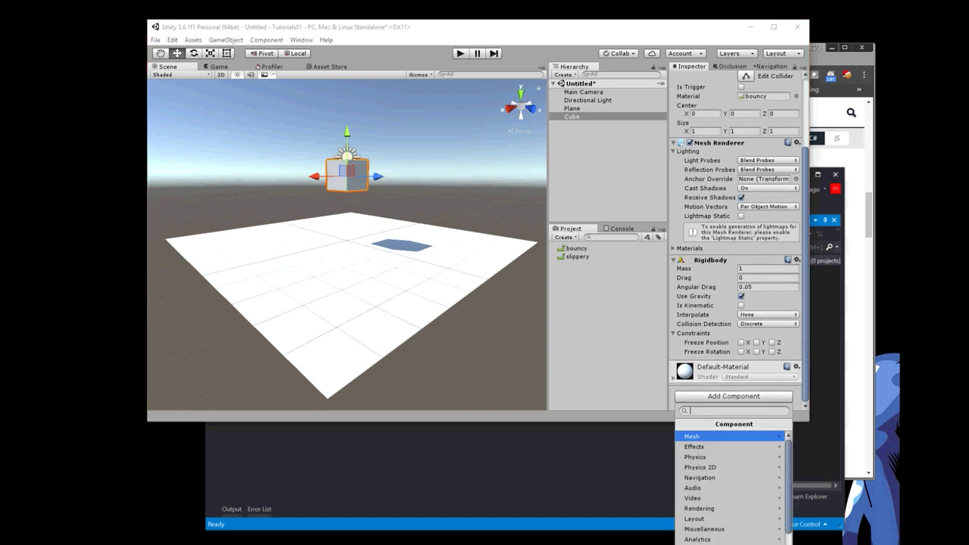
key(Down)
key(Down)
key(Down)
key(Down)
key(Down)
key(Down)
key(Down)
key(Return)
key(Return)
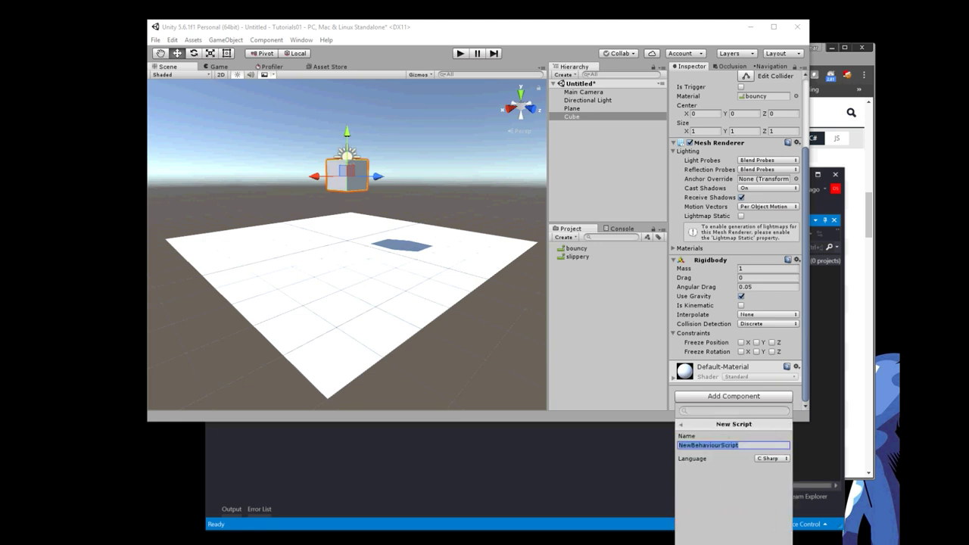
text(CubeScript)
key(Return)
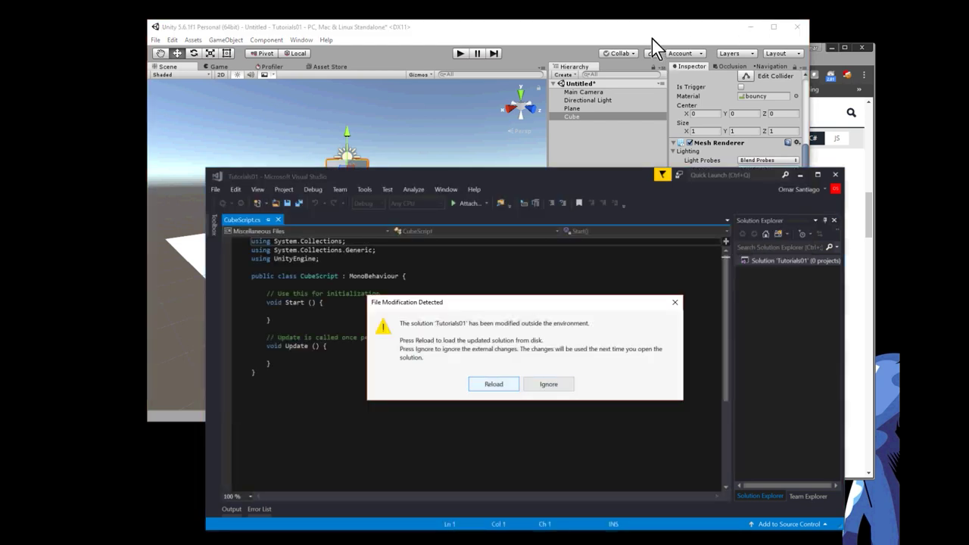
- Reload the solution and move the class, Start and Update opening braces onto their own lines
key(Return)
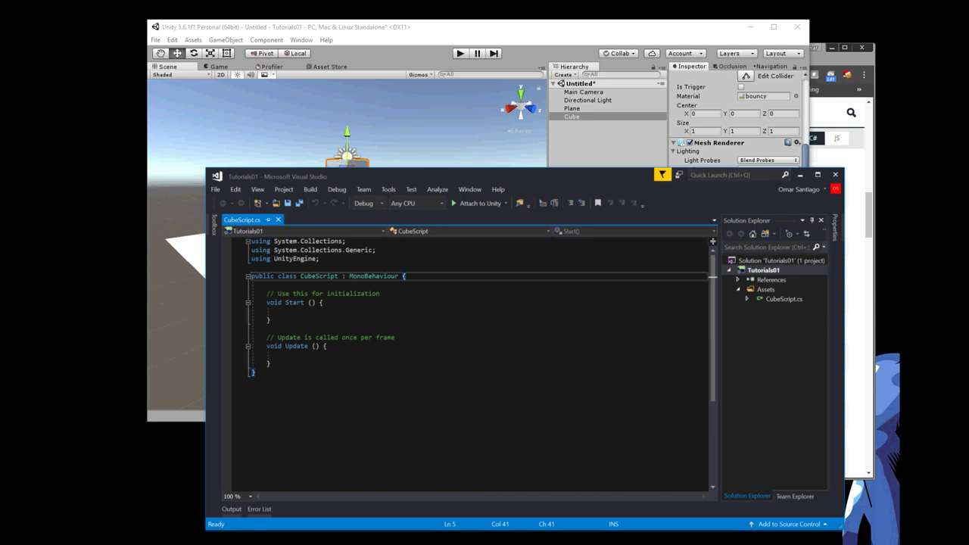
key(Return)
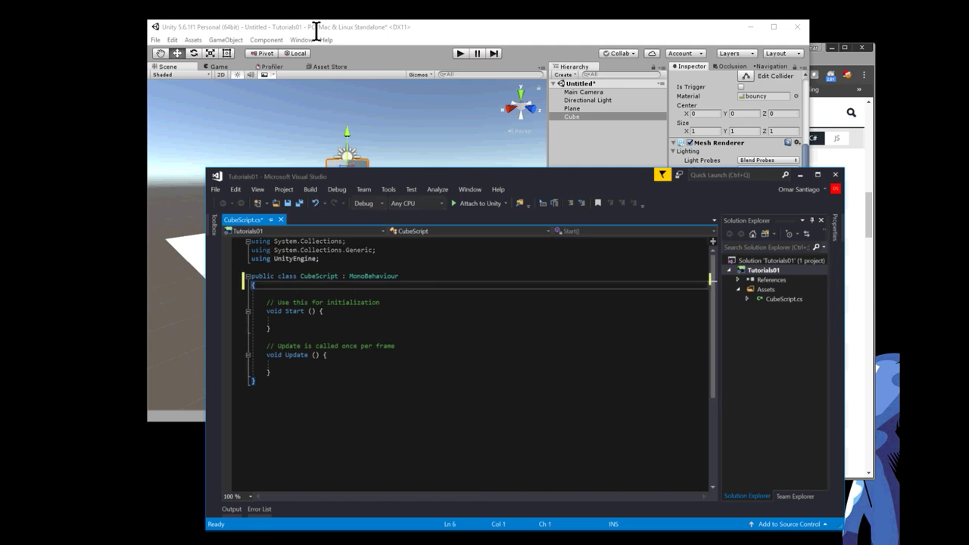
key(Down)
key(Down)
key(Down)
key(End)
key(Left)
key(Return)
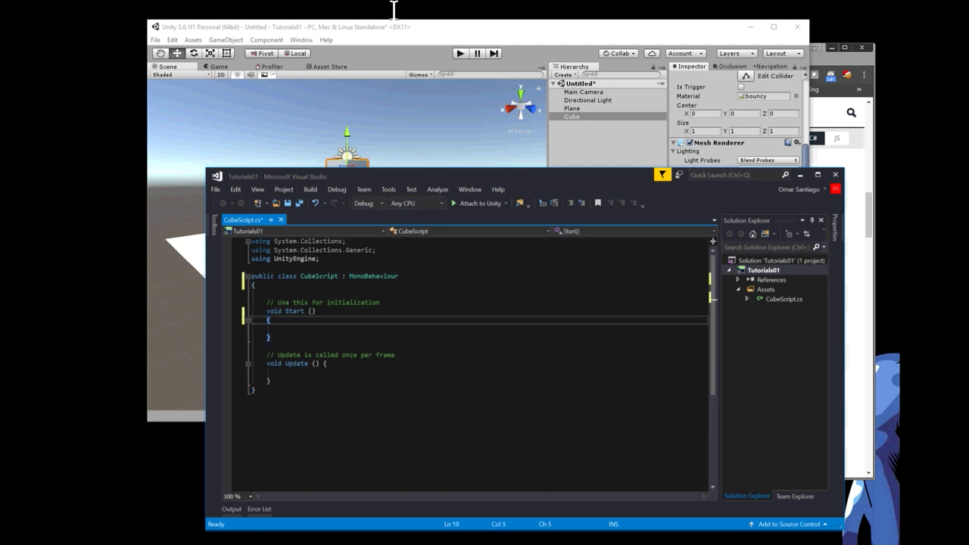
key(Down)
key(Down)
key(Down)
key(End)
key(Left)
key(Return)
- Delete the default template comments above Start and Update
key(Up)
key(Up)
key(Up)
key(shift+Down)
key(shift+End)
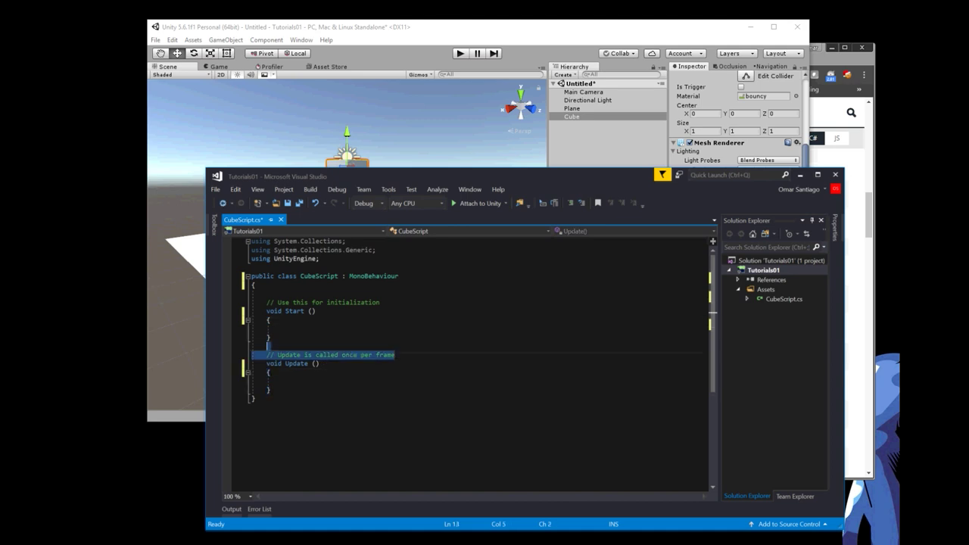
key(Delete)
key(Up)
key(Up)
key(Up)
key(shift+Down)
key(shift+End)
key(Delete)
- Declare the Start and Update methods as private
key(Down)
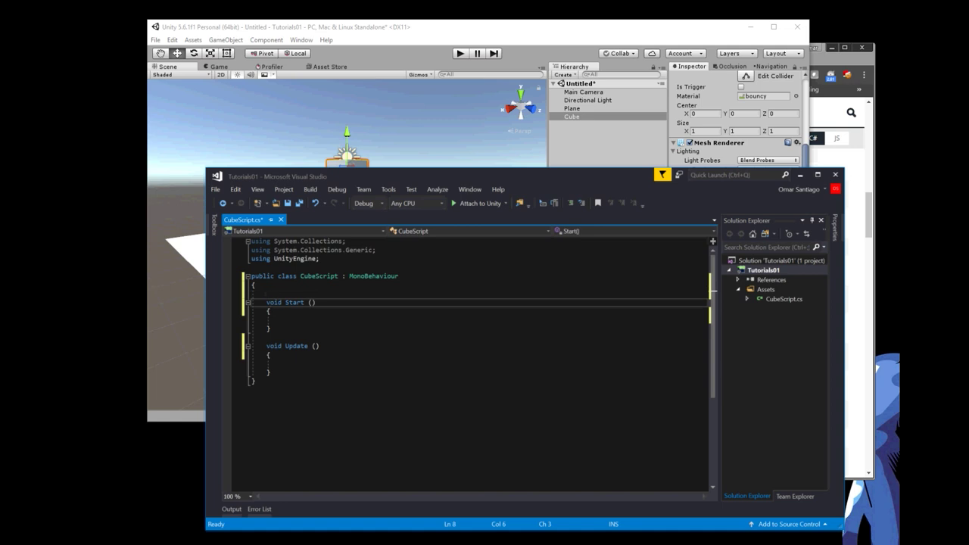
text(private)
key(Down)
key(Down)
key(Down)
key(Home)
text(pruavet)
key(BackSpace)
key(BackSpace)
key(BackSpace)
key(BackSpace)
key(BackSpace)
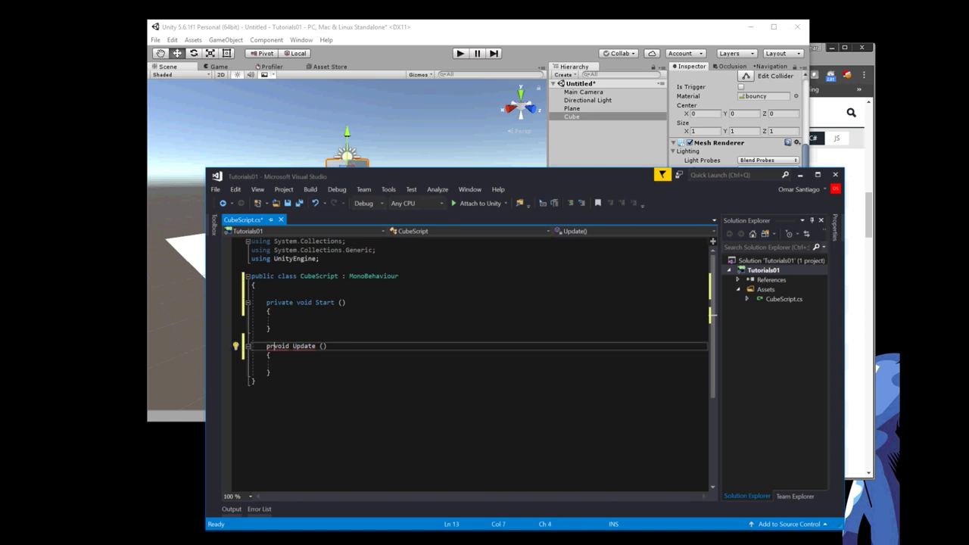
text(ivate)
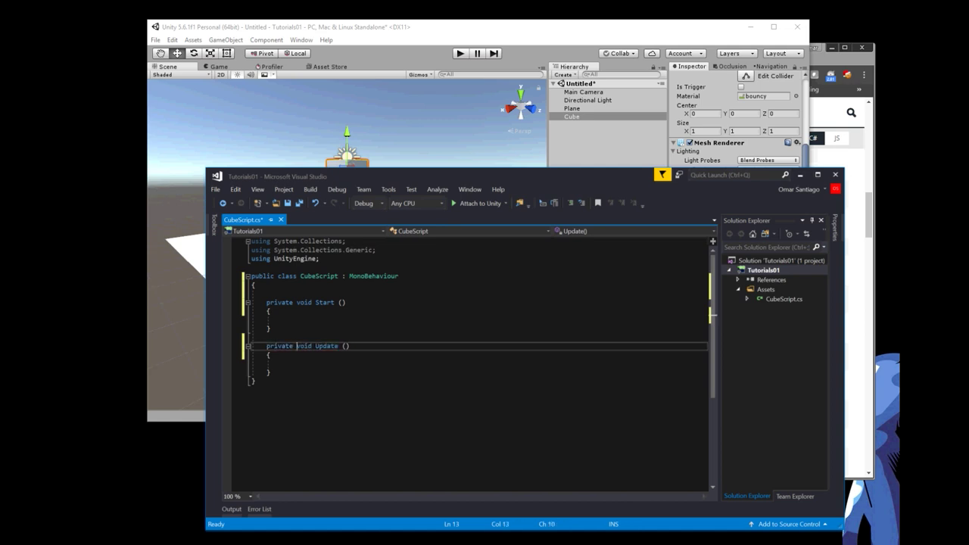
key(Up)
key(Up)
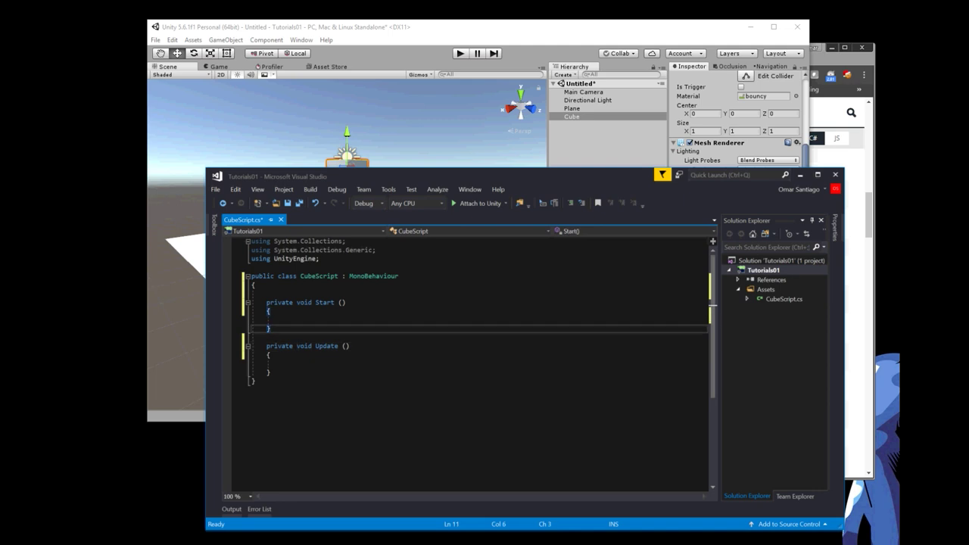
key(Down)
key(Down)
key(Down)
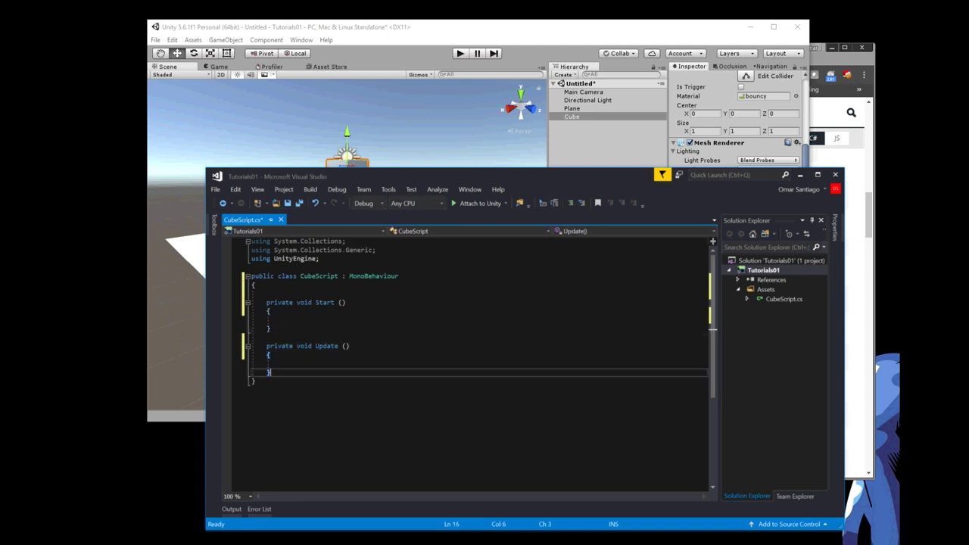
key(Up)
key(Up)
key(Up)
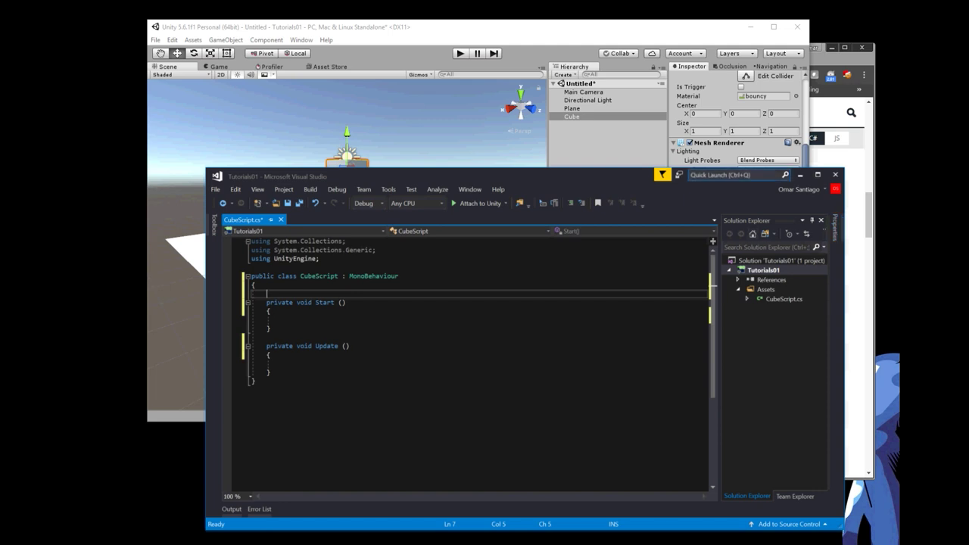
- In a new Chrome tab, search Google for 'Unity MonoBehavior' and open the Scripting API result
key(alt+Tab)
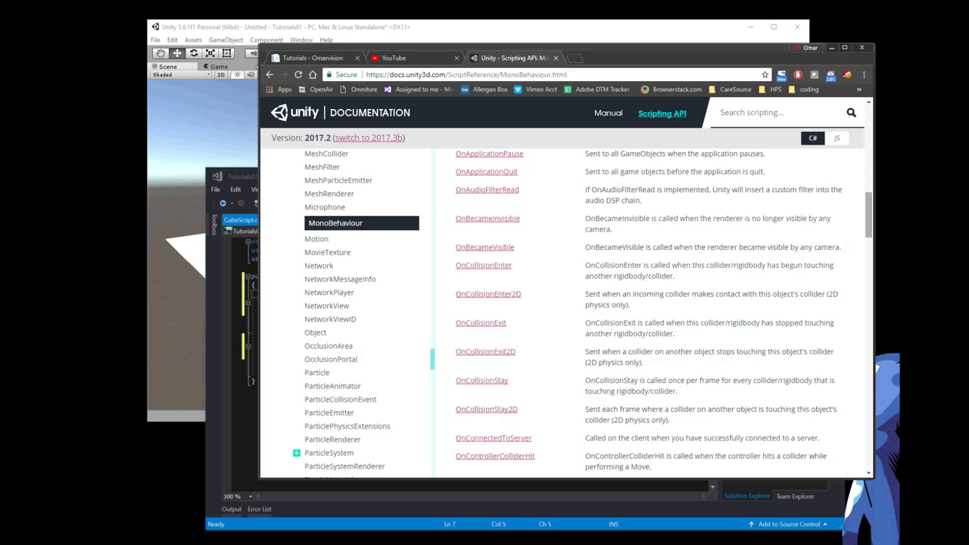
key(ctrl+t)
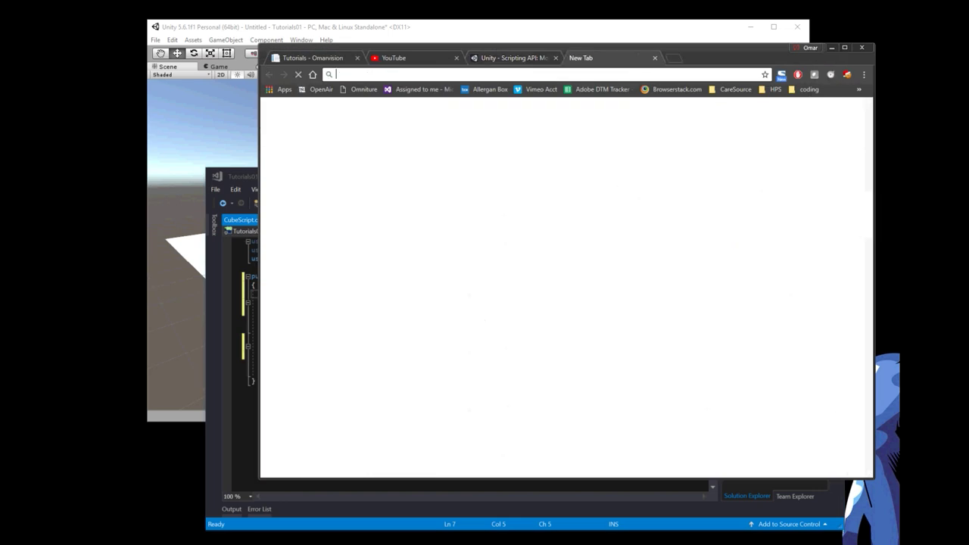
text(Unity)
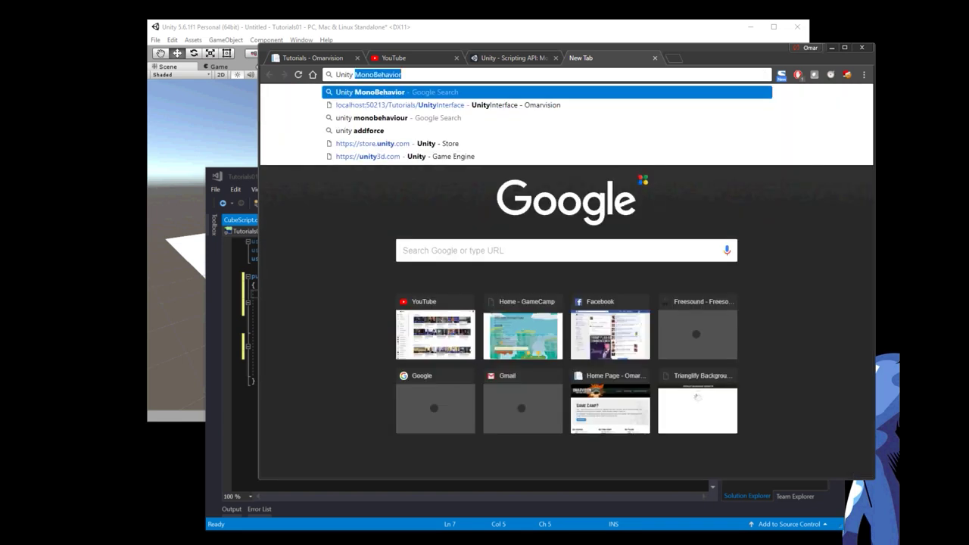
key(Return)
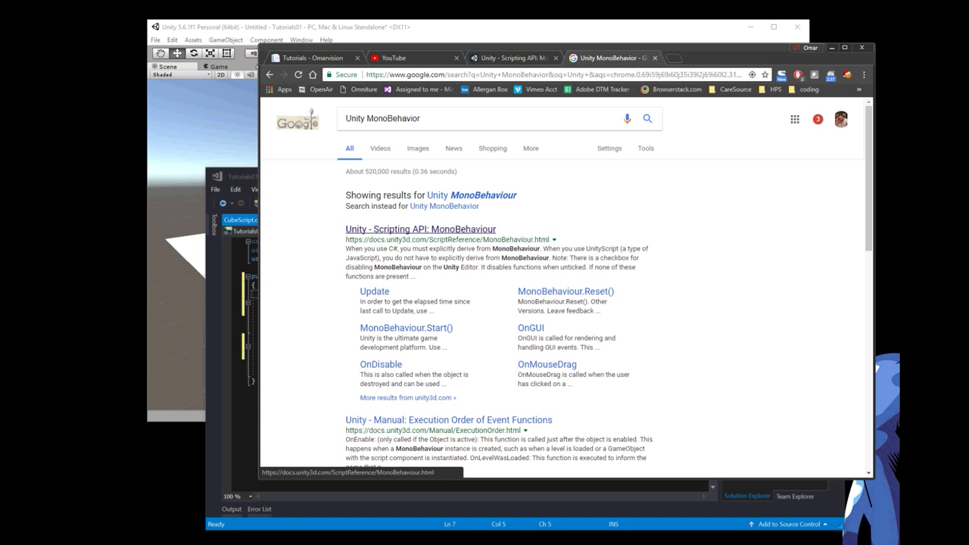
click(420, 230)
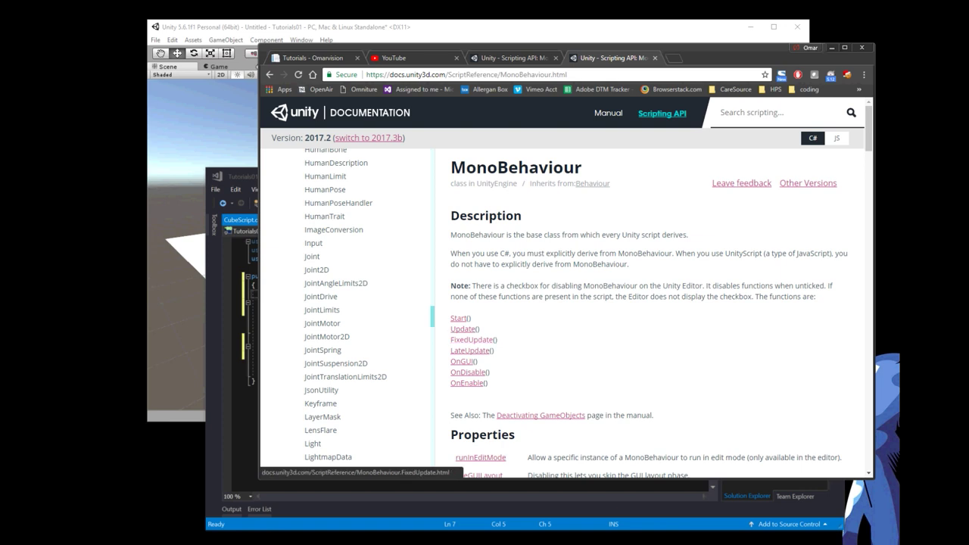
- Scroll through the MonoBehaviour reference page and back up to its Messages list
scroll(575, 318, down, 3)
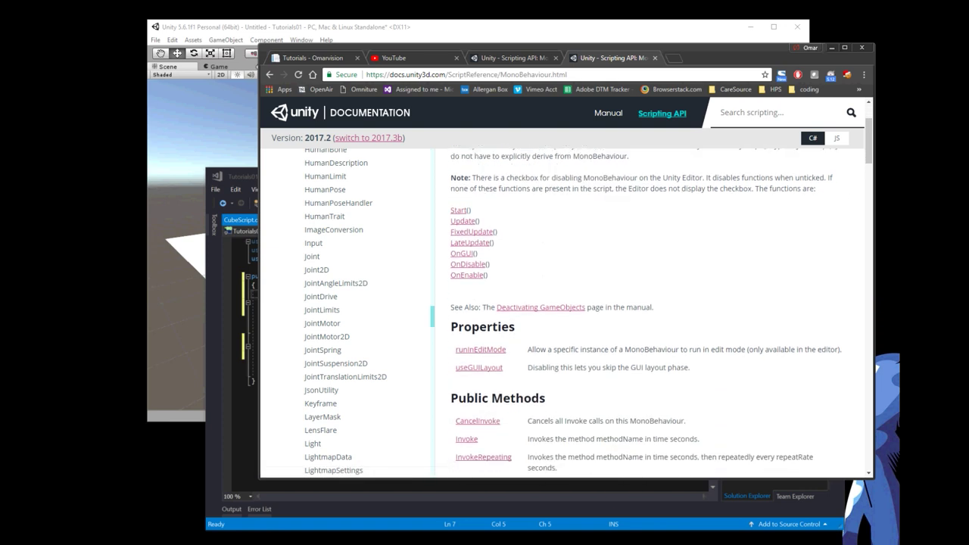
scroll(575, 345, down, 3)
scroll(651, 317, down, 3)
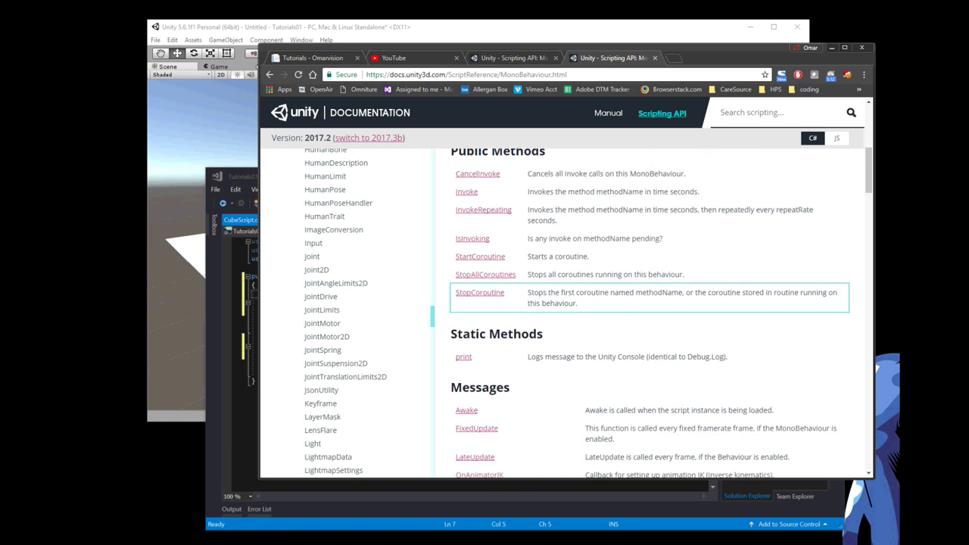
scroll(651, 259, down, 3)
scroll(650, 259, down, 3)
scroll(651, 259, down, 3)
scroll(650, 260, down, 2)
scroll(651, 250, down, 5)
scroll(651, 249, down, 3)
scroll(651, 330, down, 1)
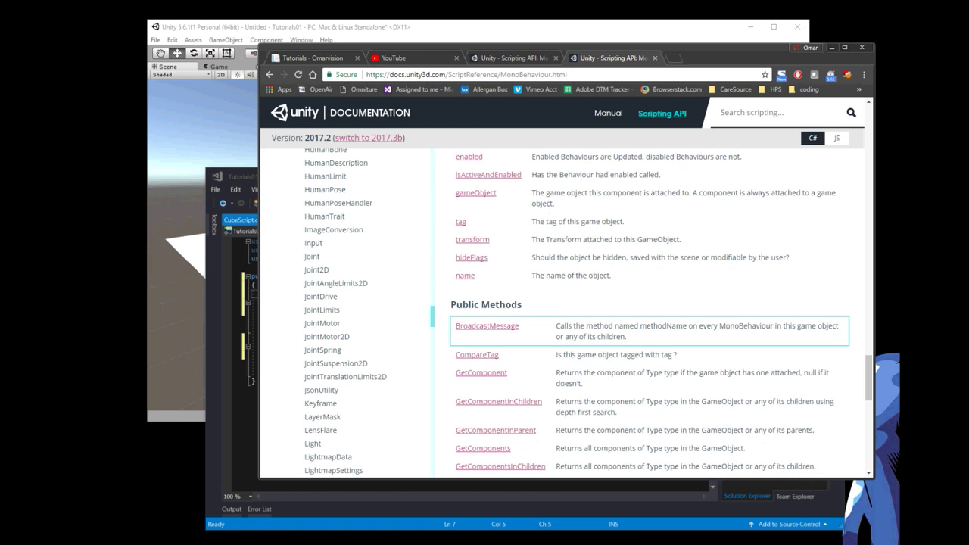
scroll(651, 331, down, 1)
scroll(651, 331, down, 2)
scroll(651, 330, down, 1)
scroll(651, 331, down, 2)
scroll(651, 331, down, 1)
scroll(650, 331, up, 2)
scroll(651, 330, up, 5)
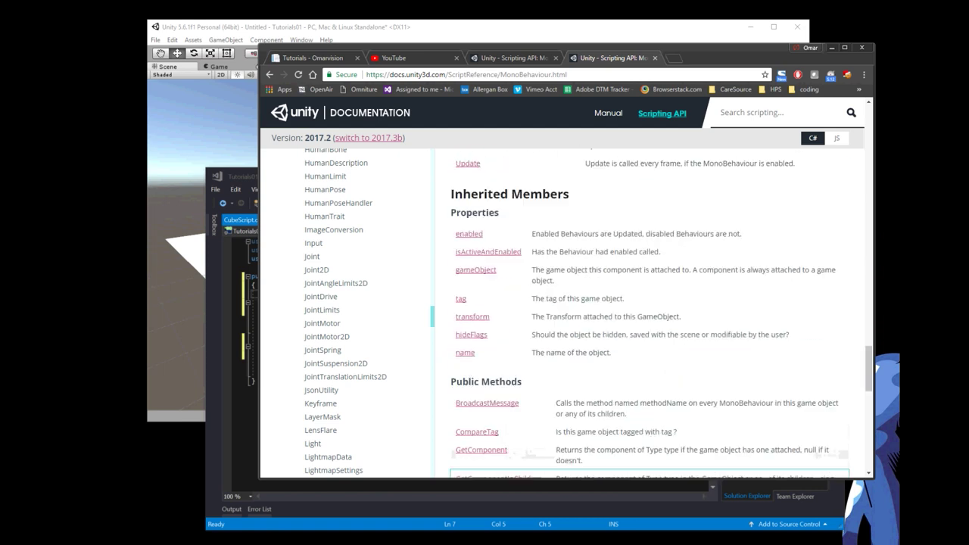
scroll(651, 340, up, 4)
scroll(650, 341, up, 2)
scroll(650, 341, up, 2)
scroll(651, 393, up, 1)
scroll(650, 393, up, 2)
scroll(651, 394, up, 2)
scroll(651, 393, up, 1)
scroll(651, 337, up, 3)
scroll(651, 336, up, 2)
scroll(651, 333, up, 1)
scroll(651, 333, up, 1)
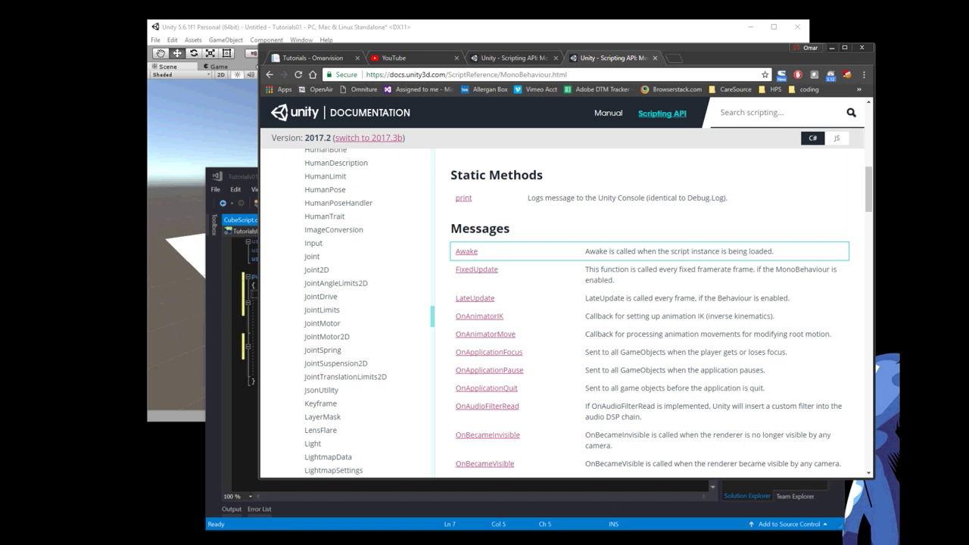
- Save CubeScript, let Unity recompile it, and return to the empty line inside the class
key(alt+Tab)
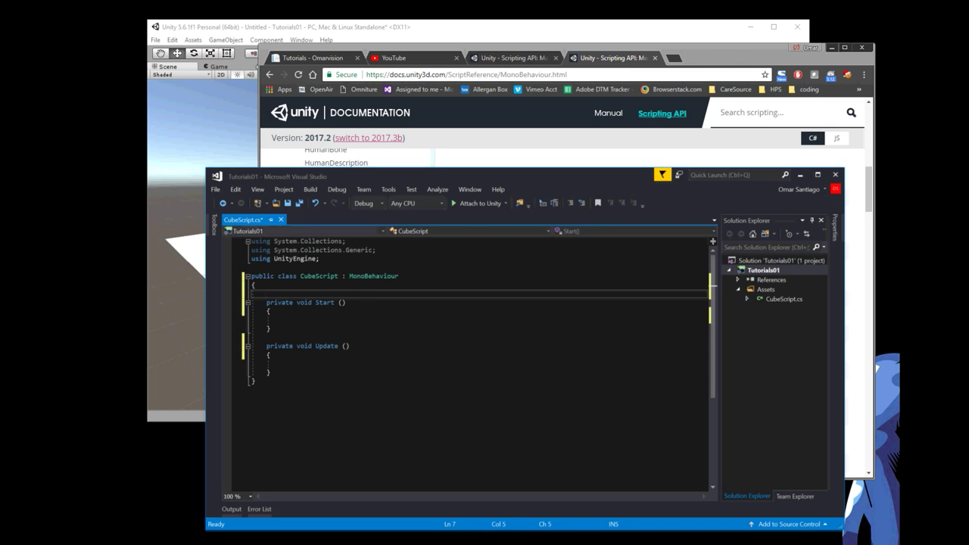
key(ctrl+s)
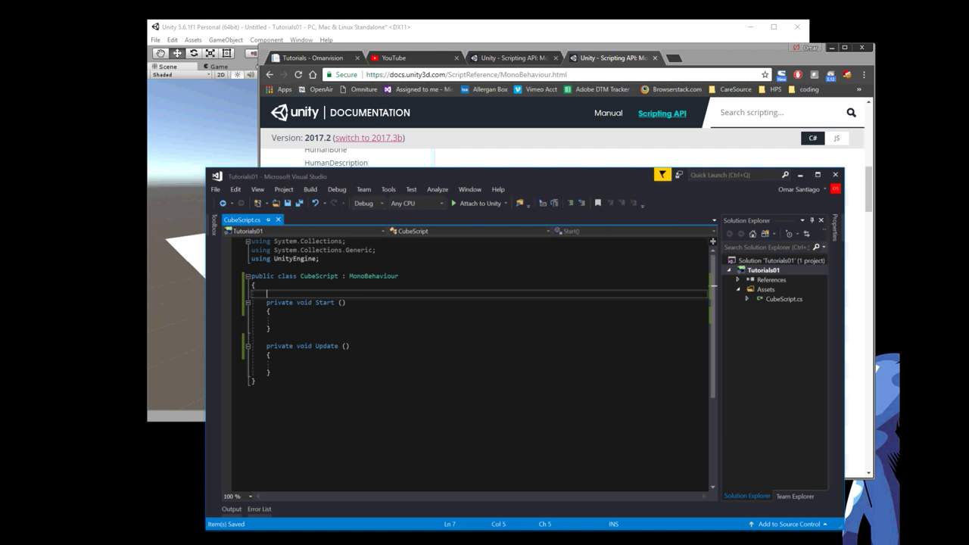
key(alt+Tab)
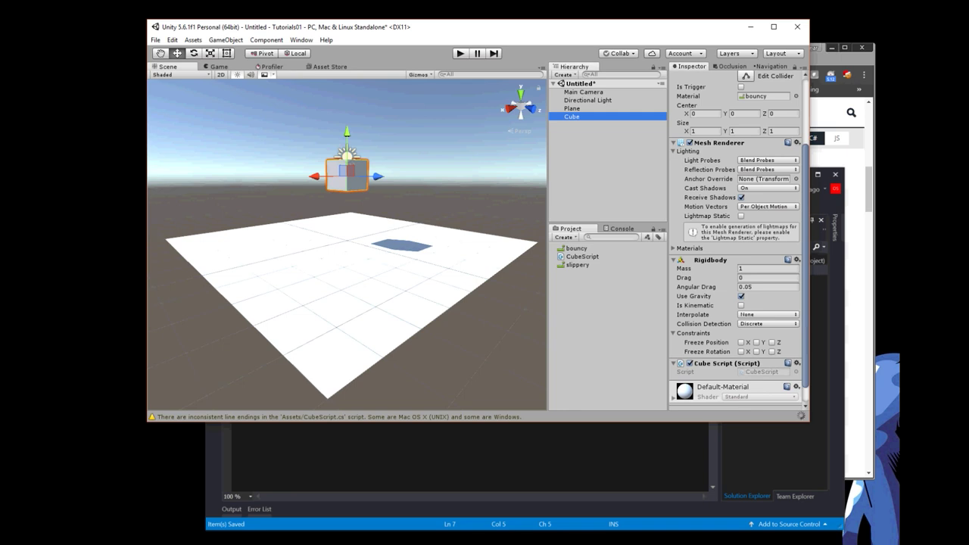
key(alt+Tab)
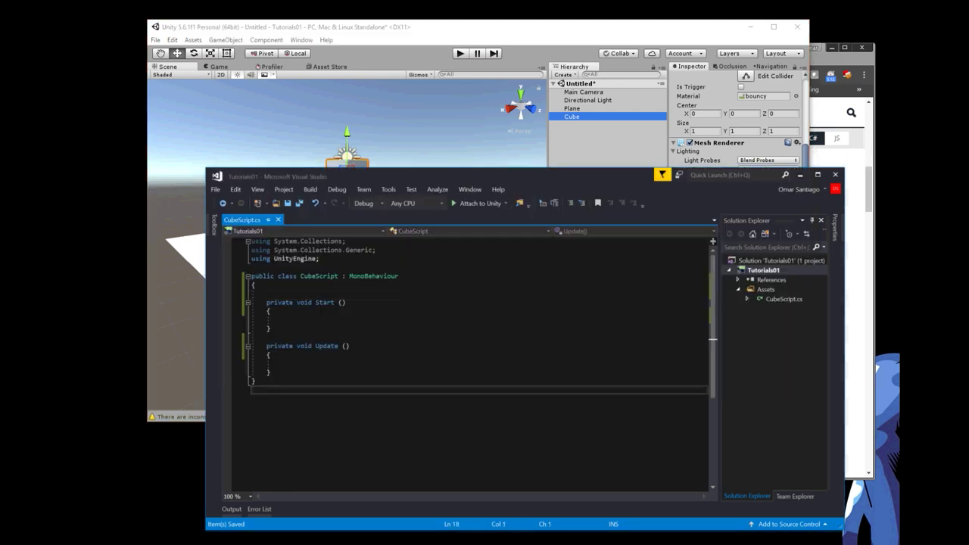
click(255, 285)
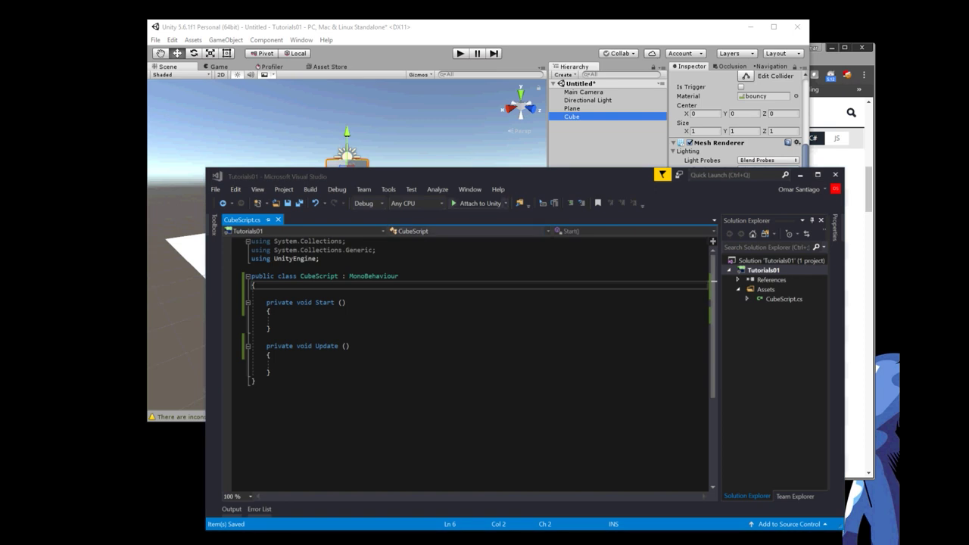
key(Down)
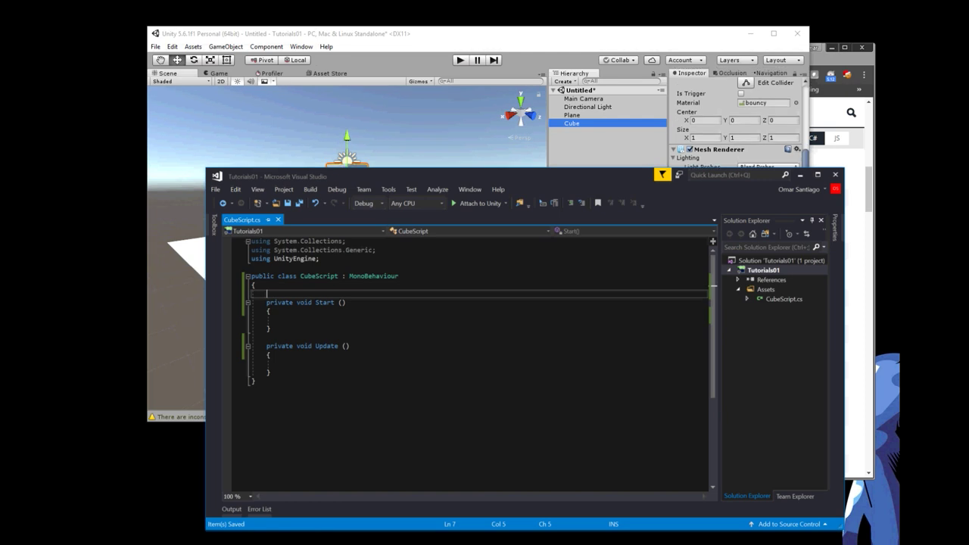
- Declare a private Rigidbody field named rb in CubeScript
text(priv)
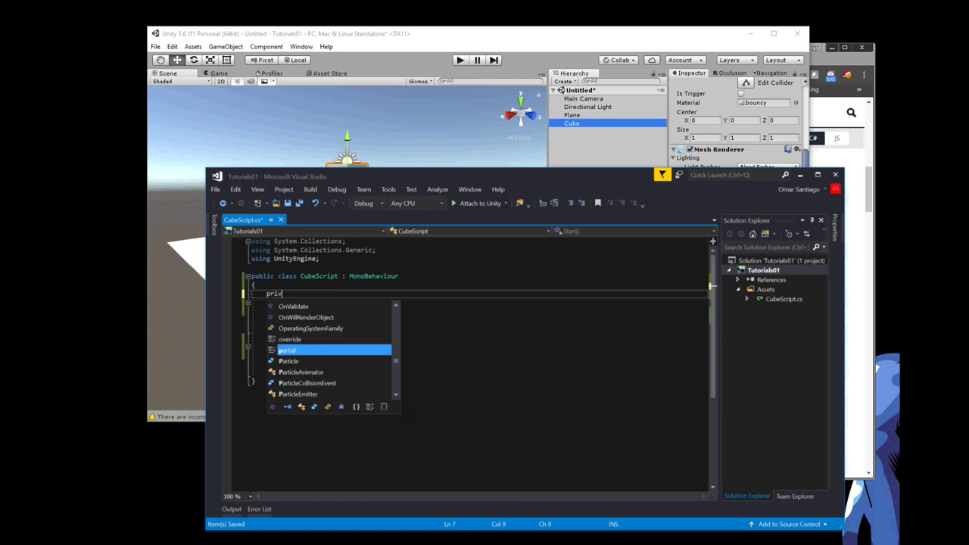
text(ate )
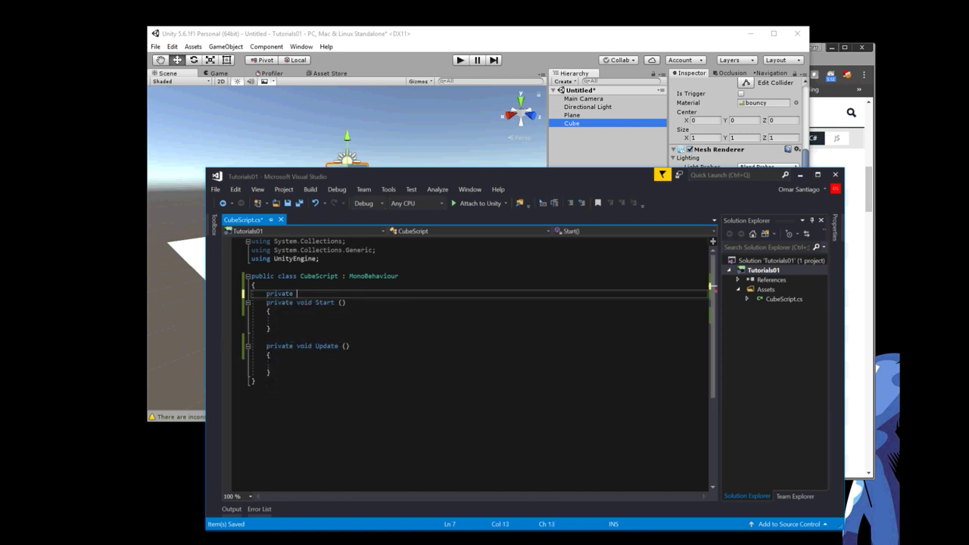
text(Rigid)
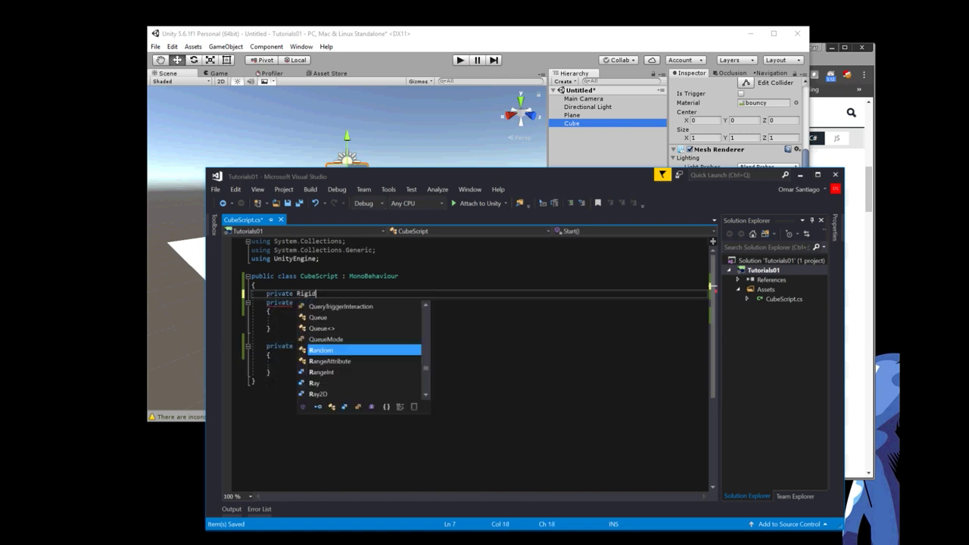
text(Body)
key(Tab)
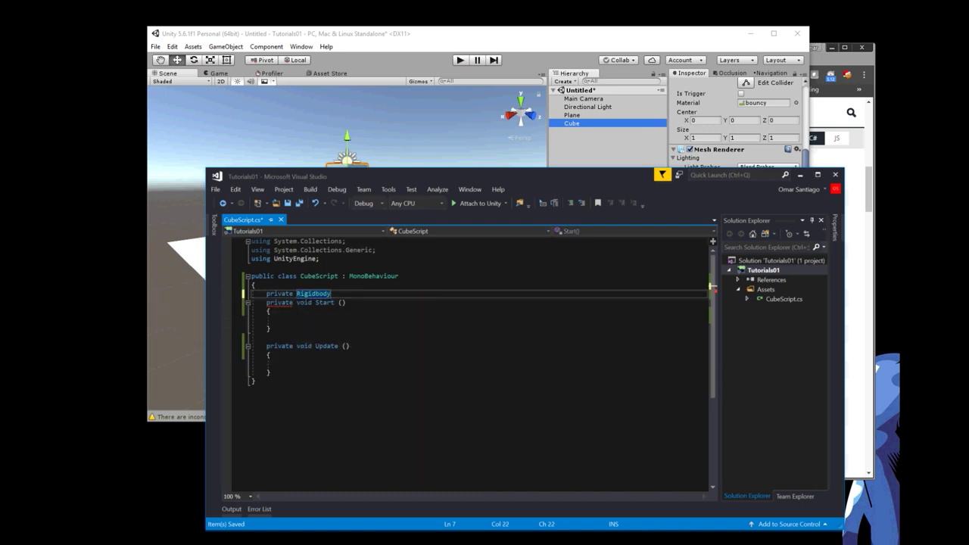
text( r)
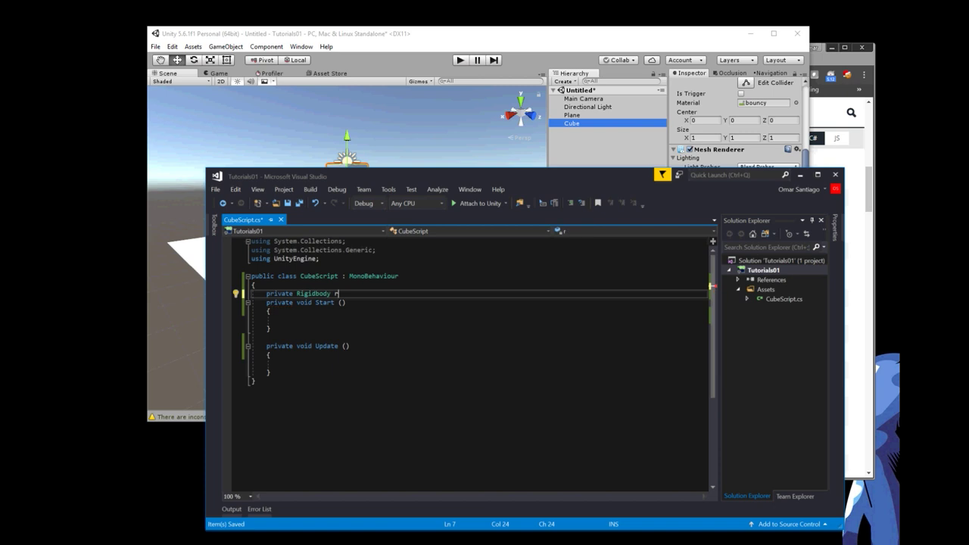
text(b)
text(;)
key(Return)
key(Return)
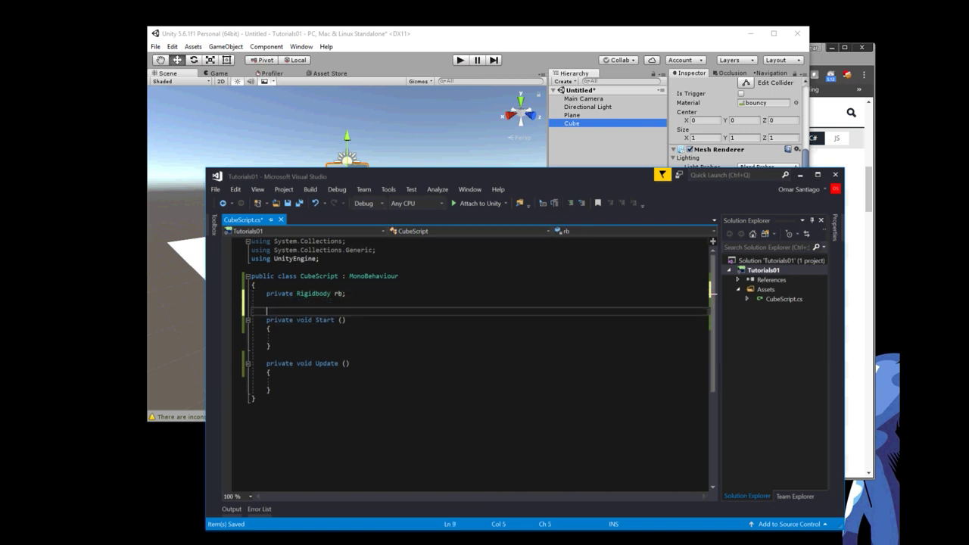
- Add an empty private Awake method above Start, fixing the typo and stray brace
text(priavet void A)
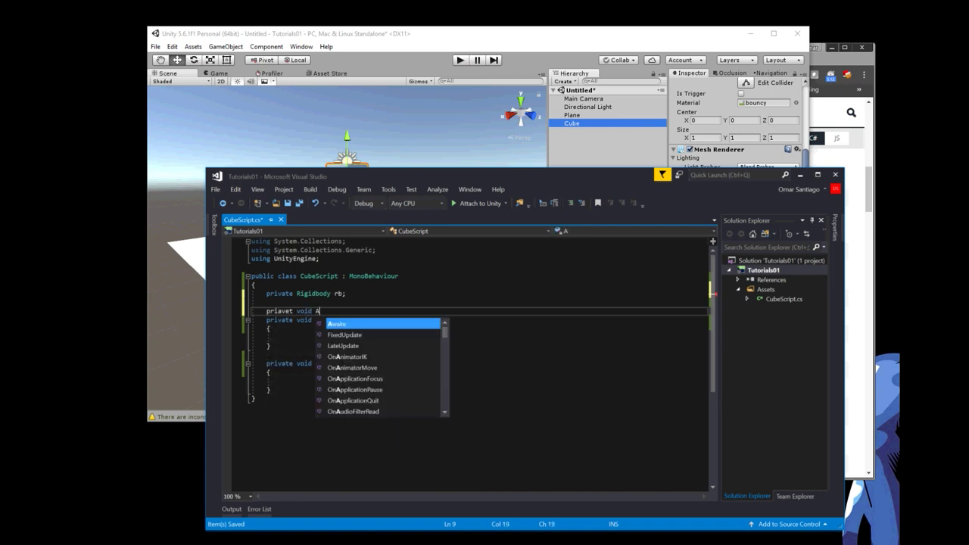
text(wake)
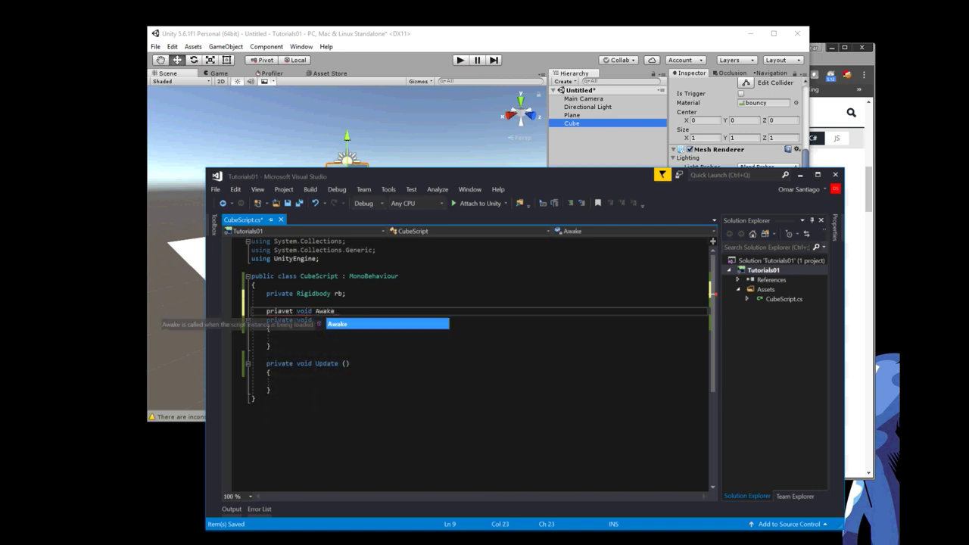
key(Tab)
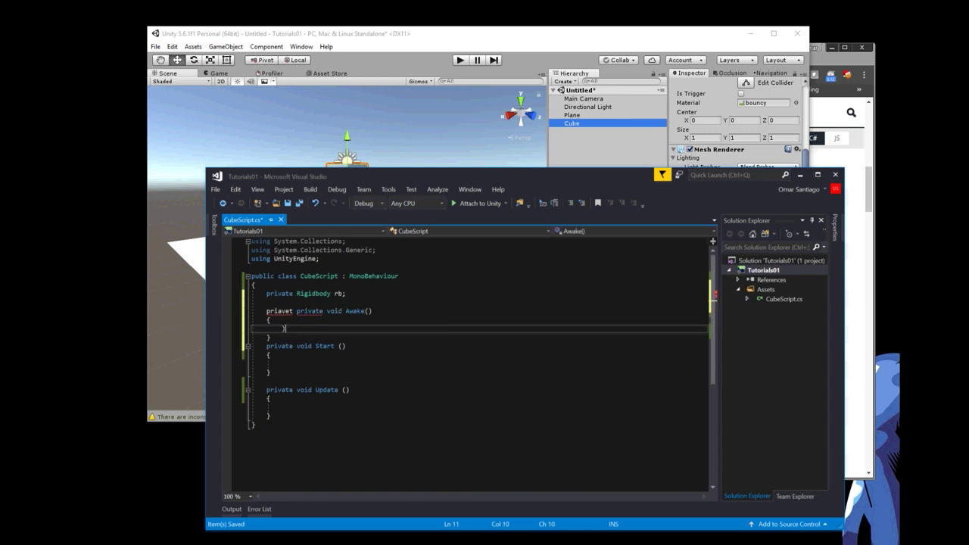
click(278, 310)
key(BackSpace)
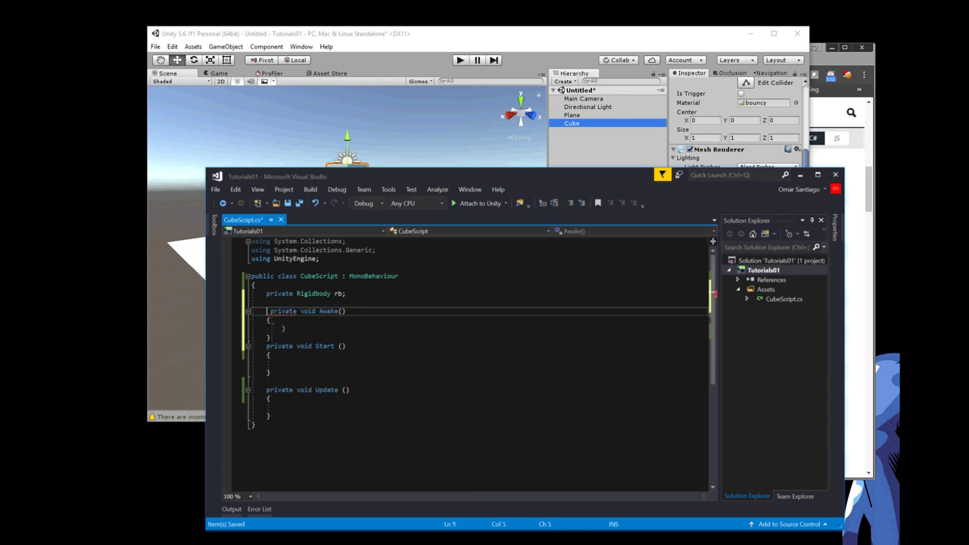
key(Delete)
click(286, 328)
key(BackSpace)
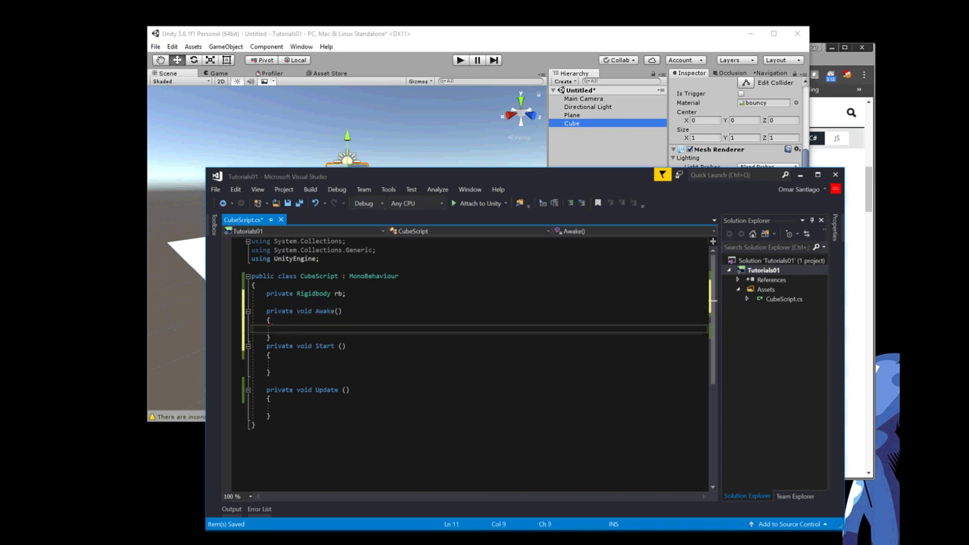
key(alt+Tab)
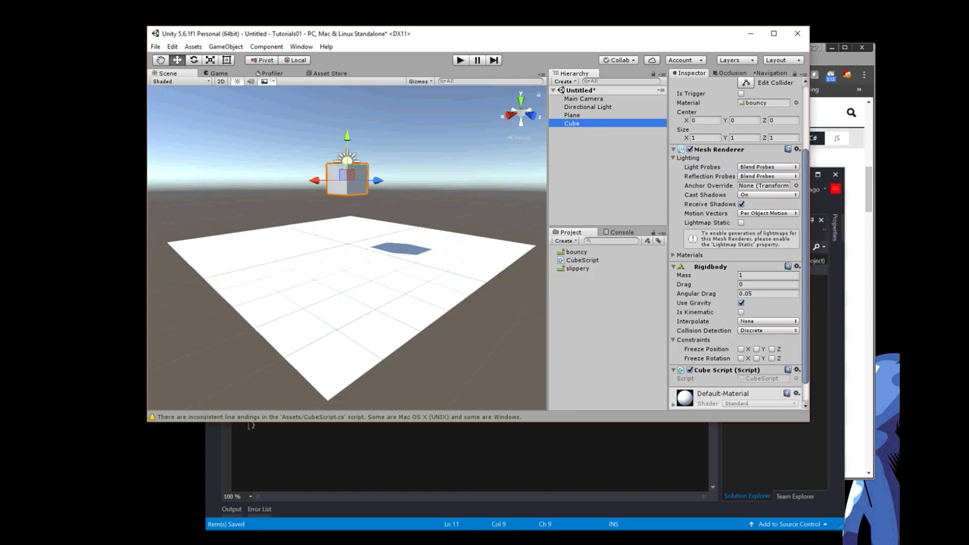
key(alt+Tab)
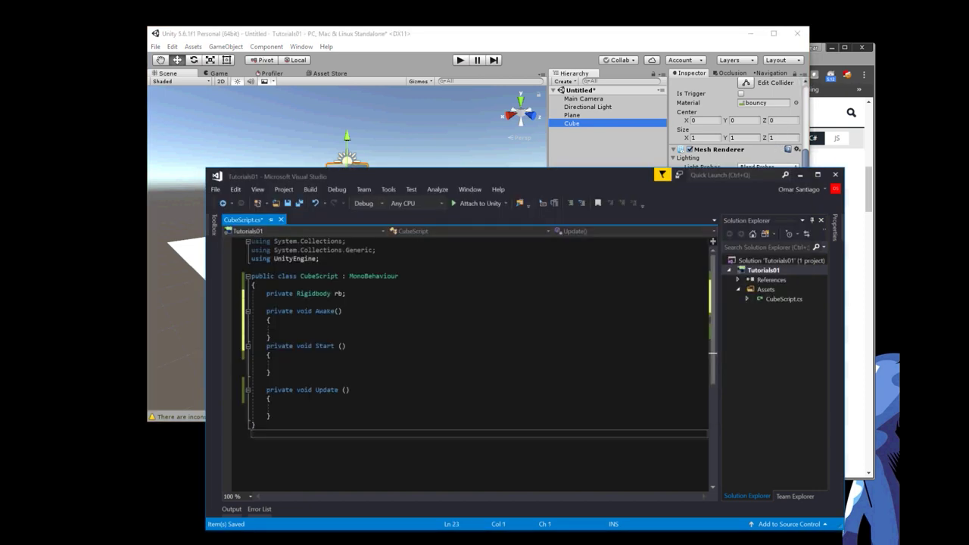
- Inside Awake, write rb = this.GetComponent<Rigidbody>();
click(281, 327)
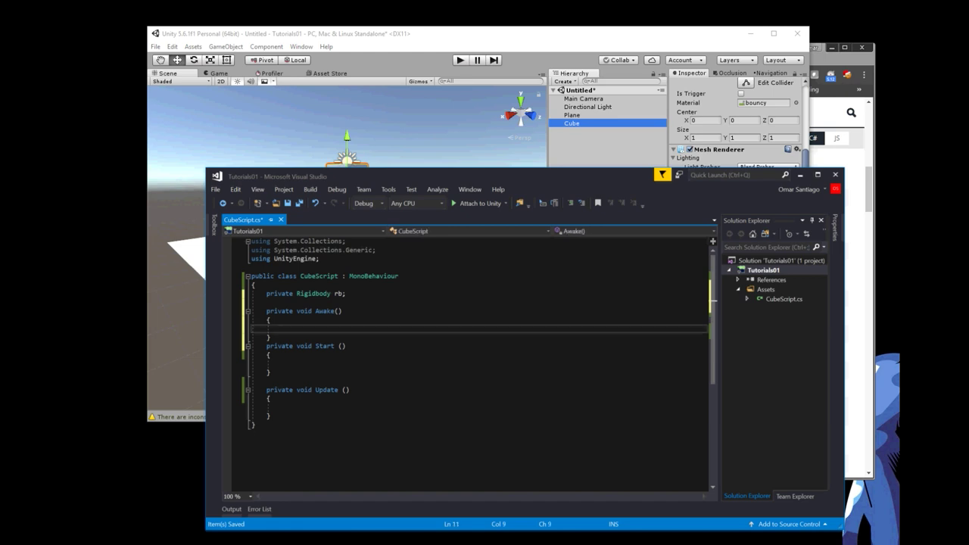
text(rb = this.)
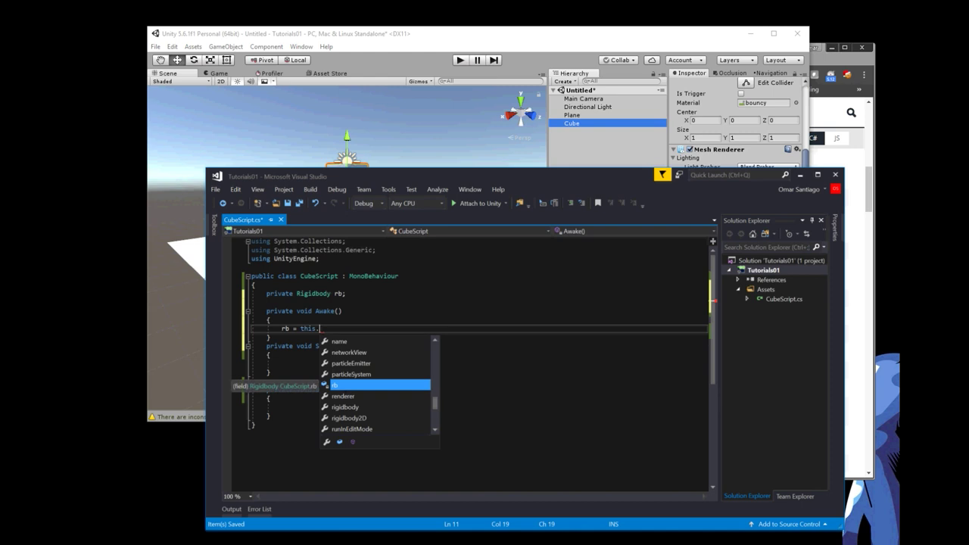
text(GetCo)
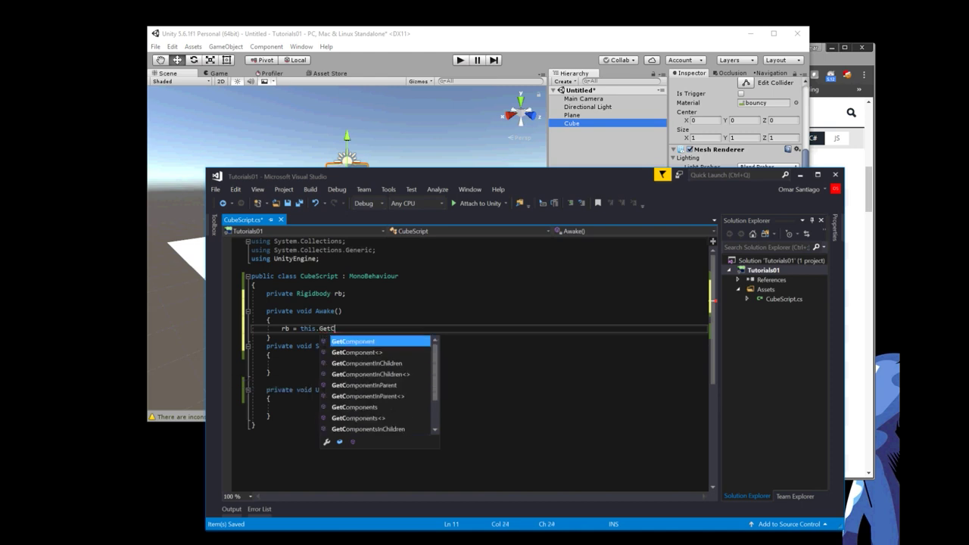
text(mponent)
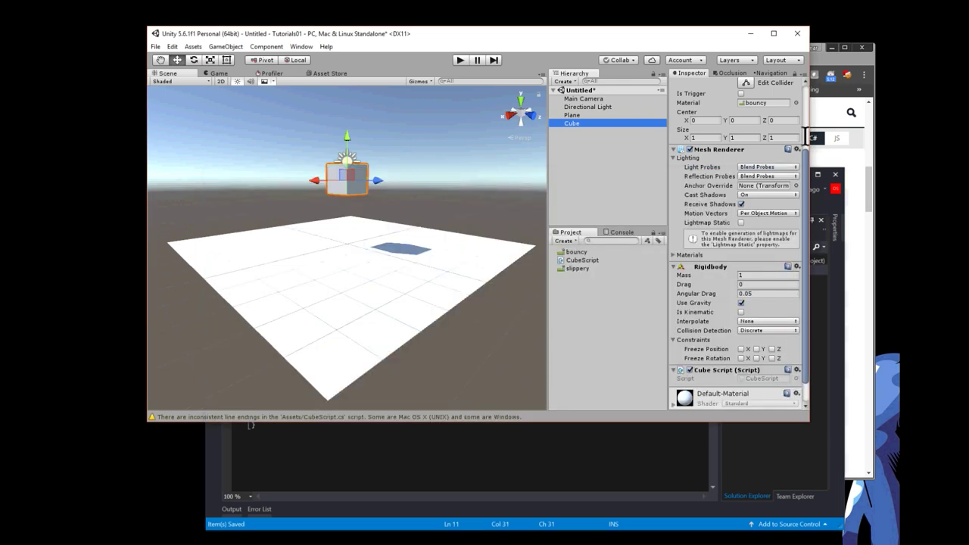
click(379, 434)
click(367, 329)
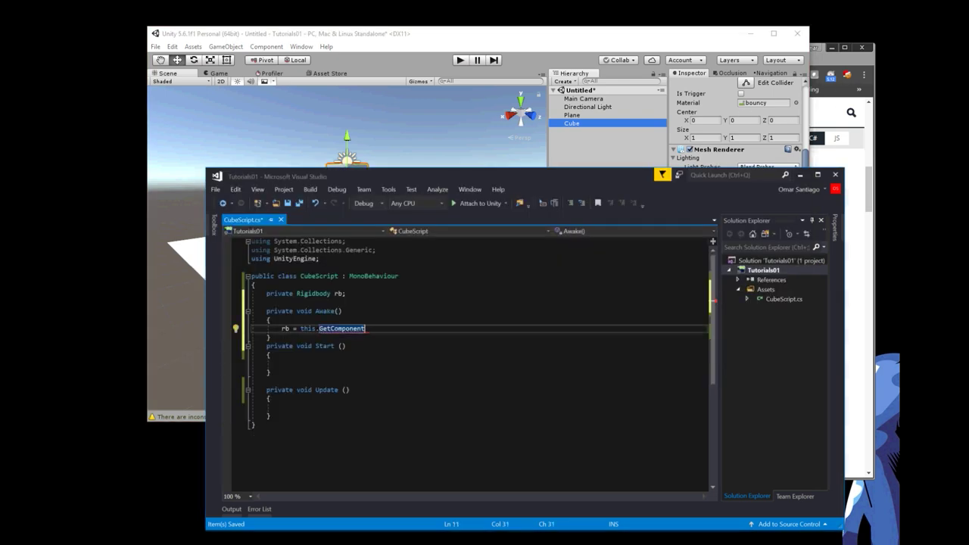
text(<Rigi)
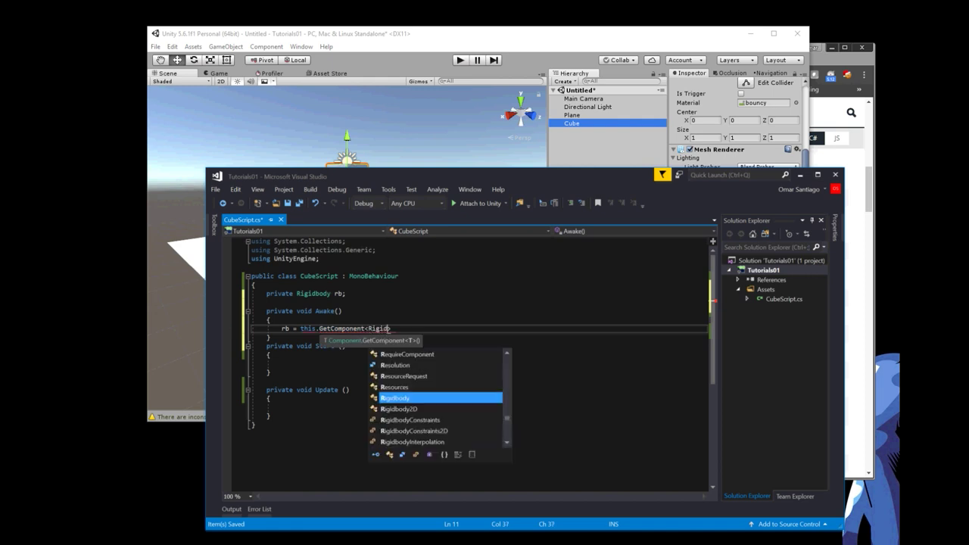
text(dbody)
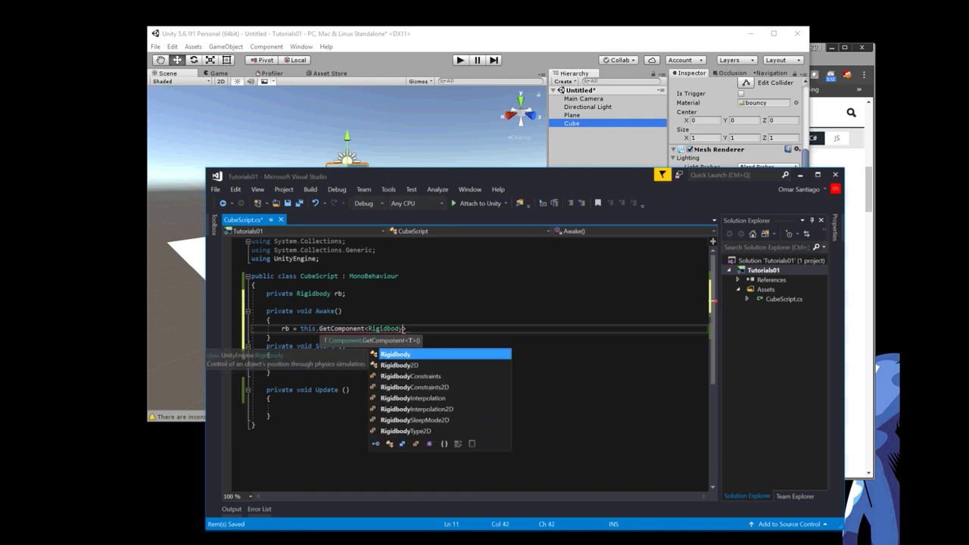
text(>();)
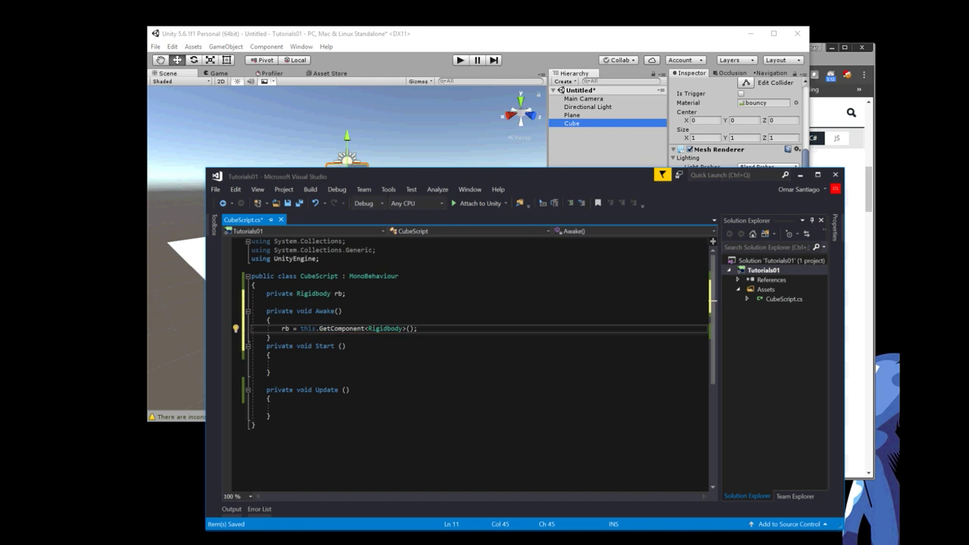
key(Down)
key(Down)
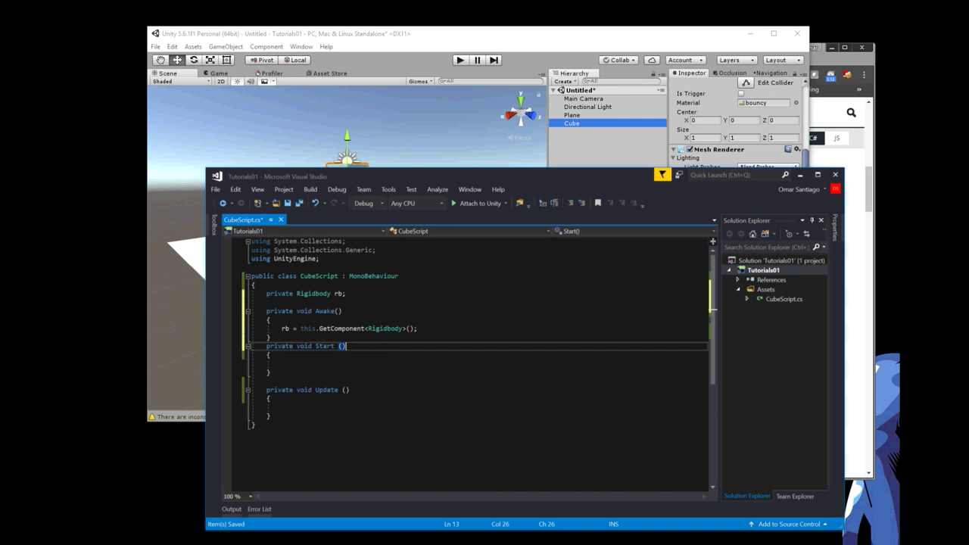
- Remove the blank line between Start and Update
key(alt+Tab)
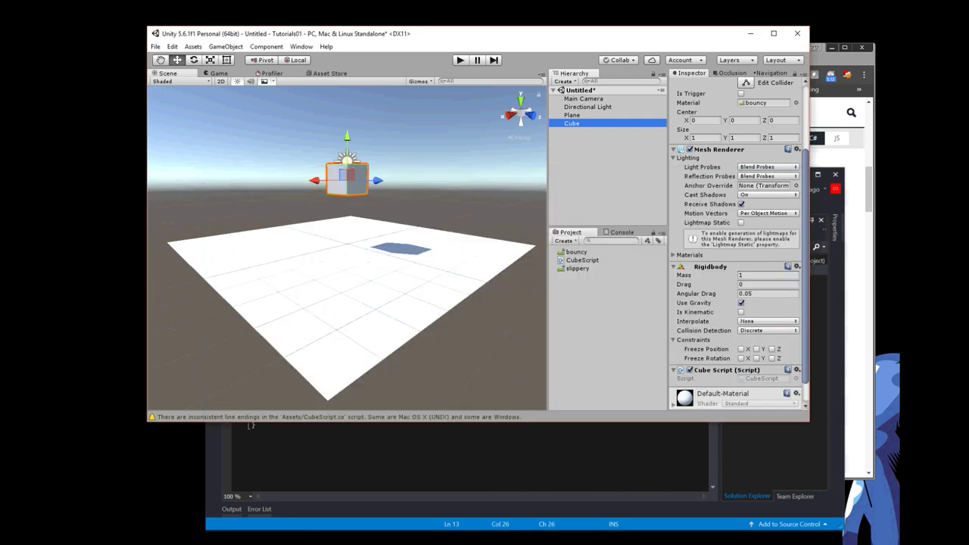
key(alt+Tab)
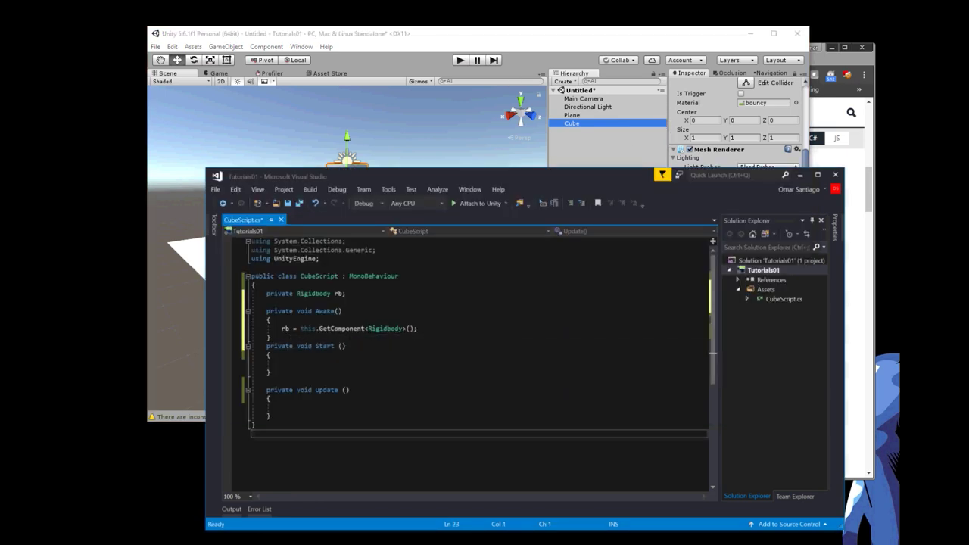
key(Up)
key(Up)
key(Up)
key(End)
key(Delete)
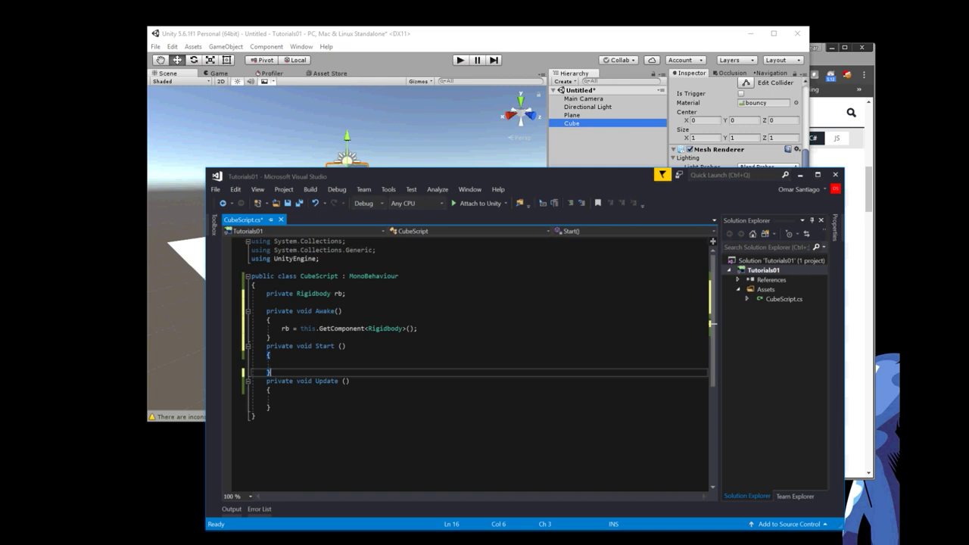
- Add an empty private void FixedUpdate method after Update
key(Down)
key(Down)
key(Down)
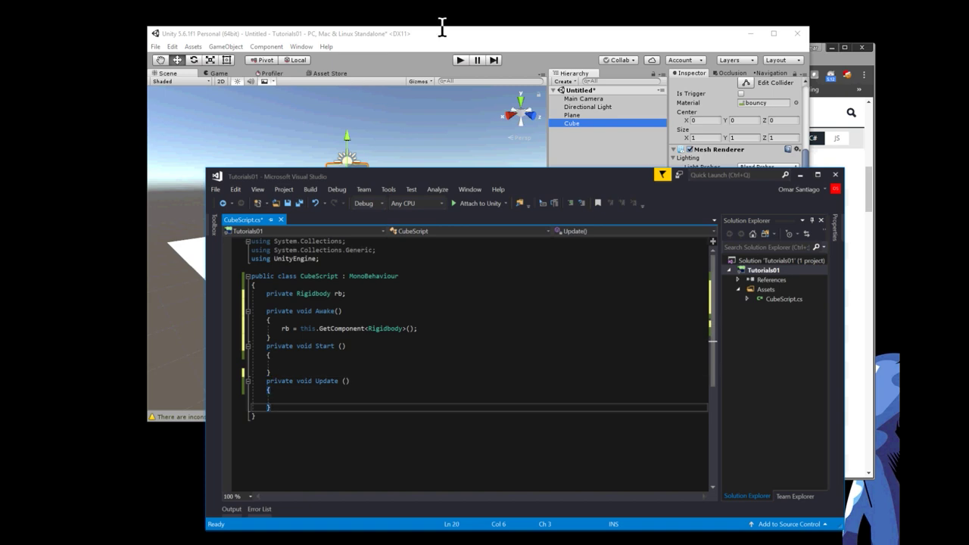
key(Return)
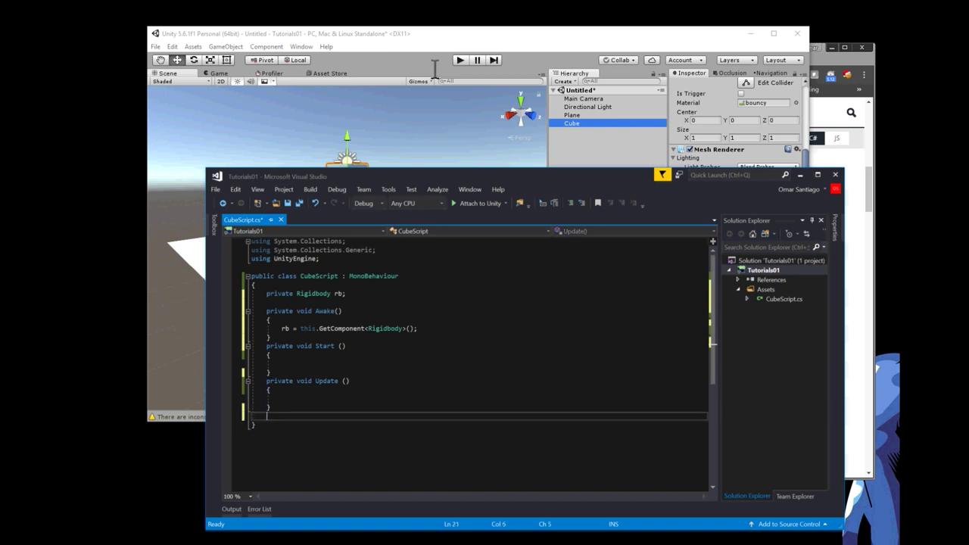
text(private void FixedUpdate)
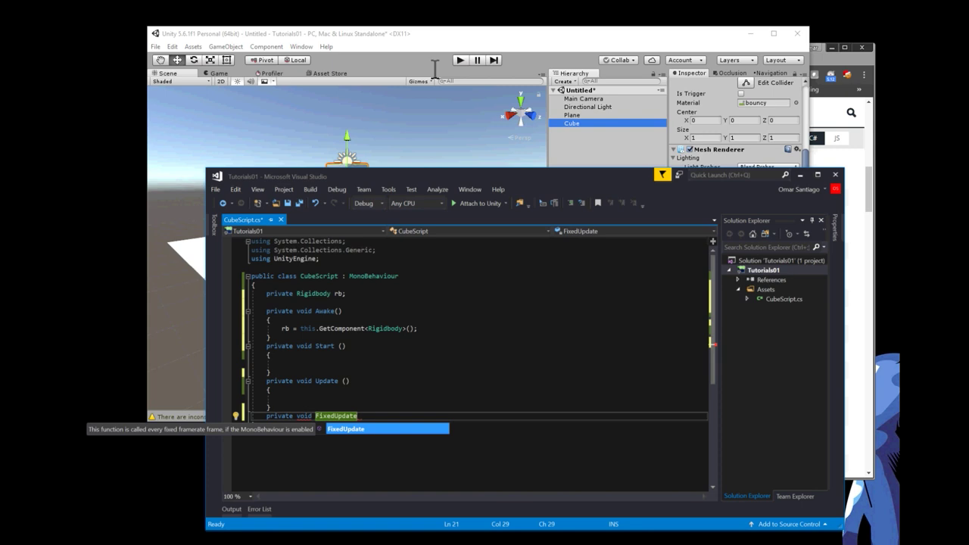
key(Return)
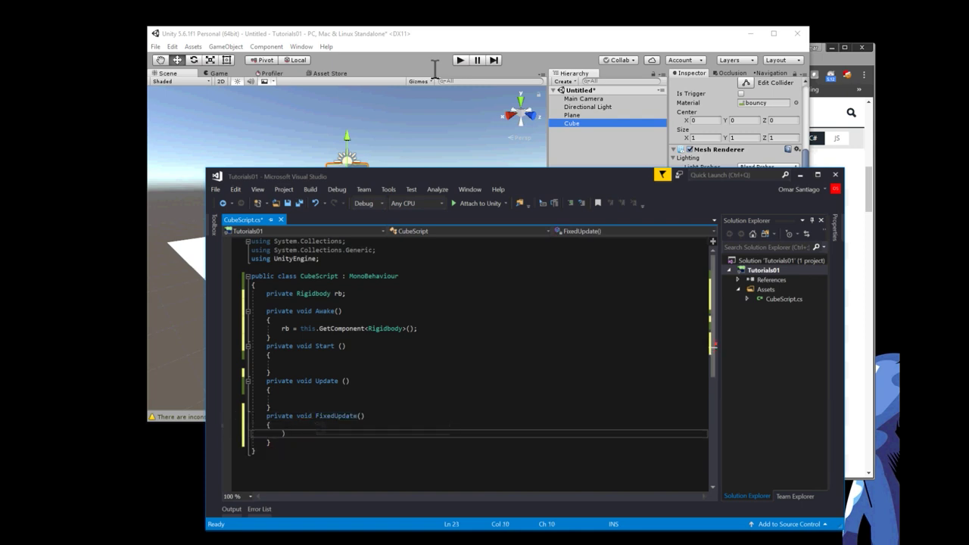
key(BackSpace)
mouse_move(326, 381)
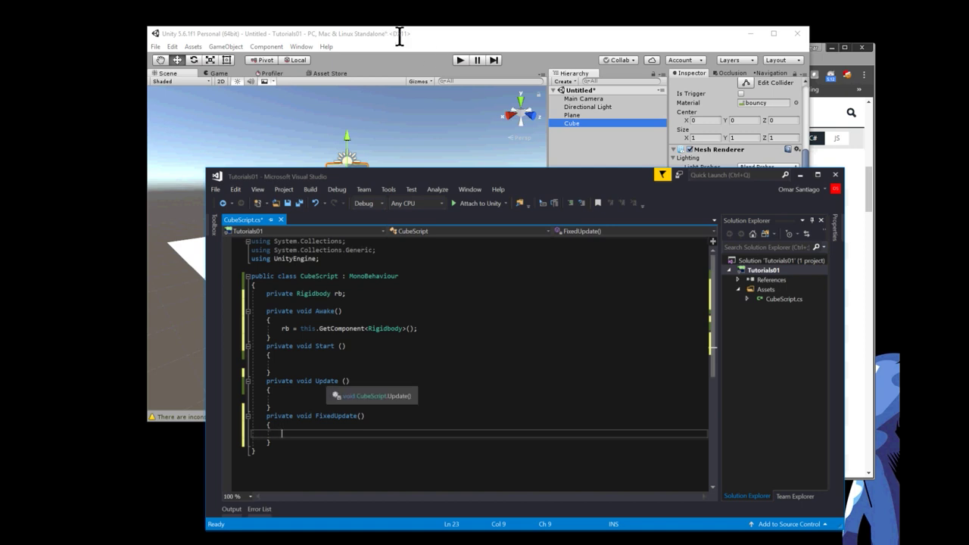
key(ctrl+z)
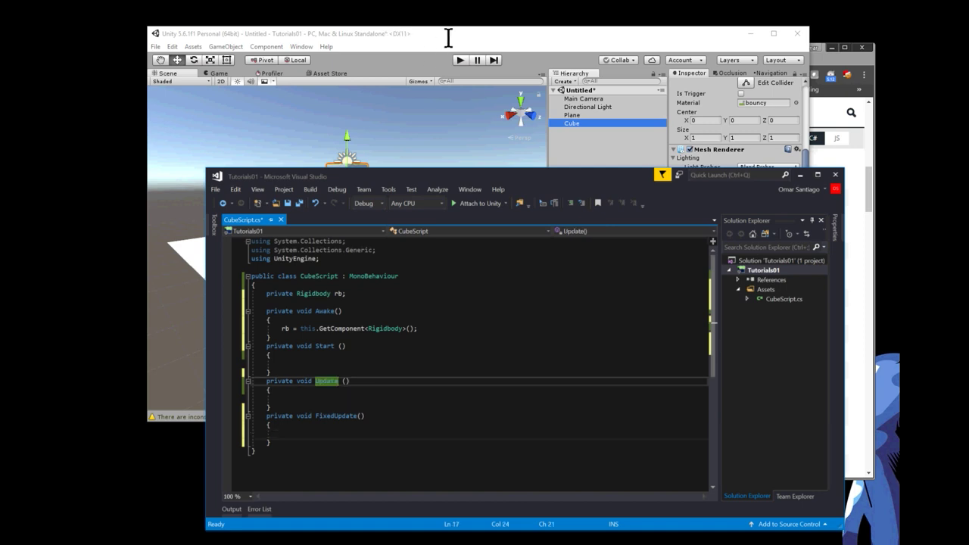
key(Down)
key(Down)
key(Down)
key(Down)
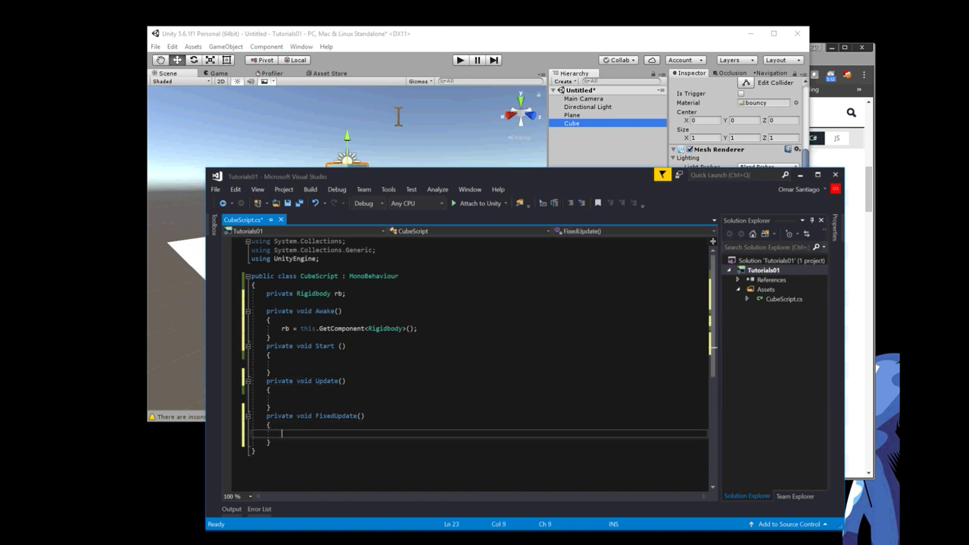
- In FixedUpdate, add an if block testing Input.GetKey(KeyCode.UpArrow) == true
text(if ()
text(Input)
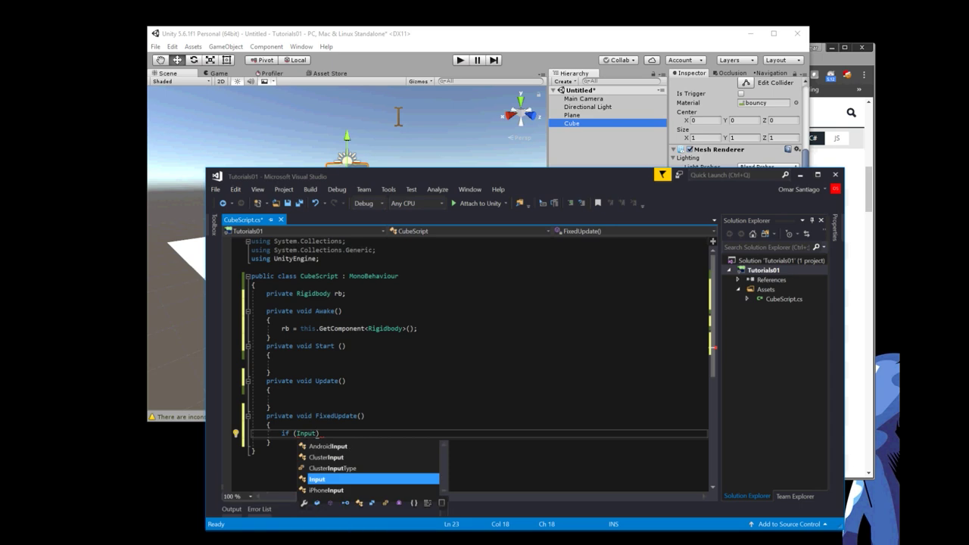
text(.)
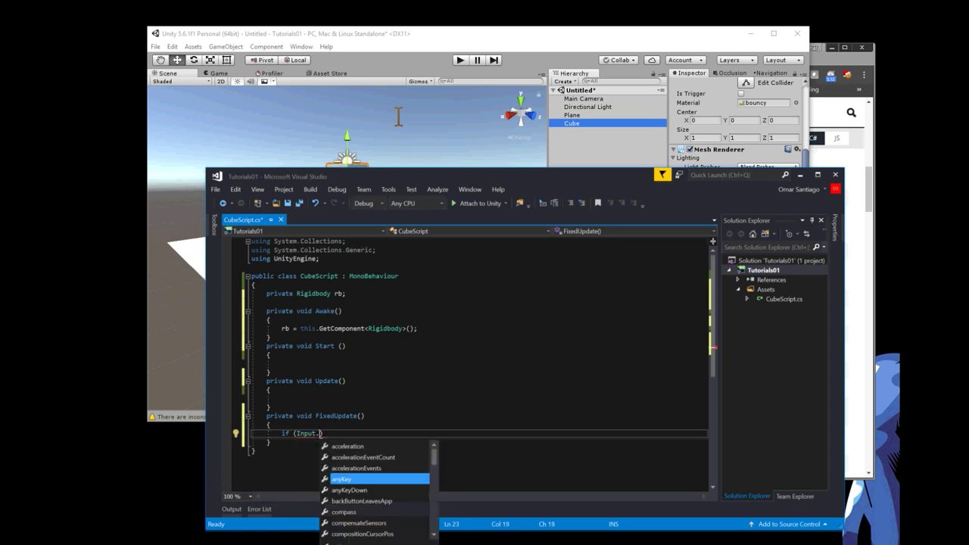
text(GetKe)
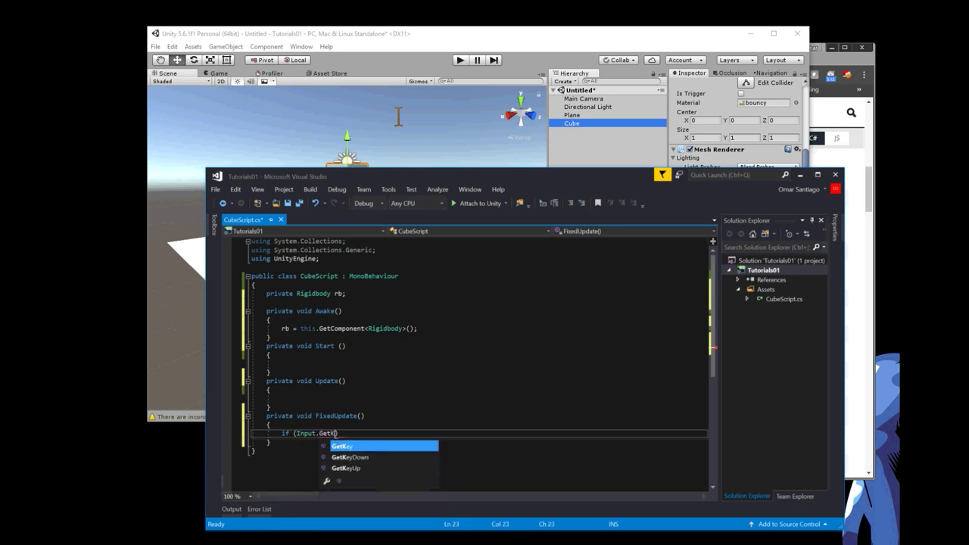
text(y()
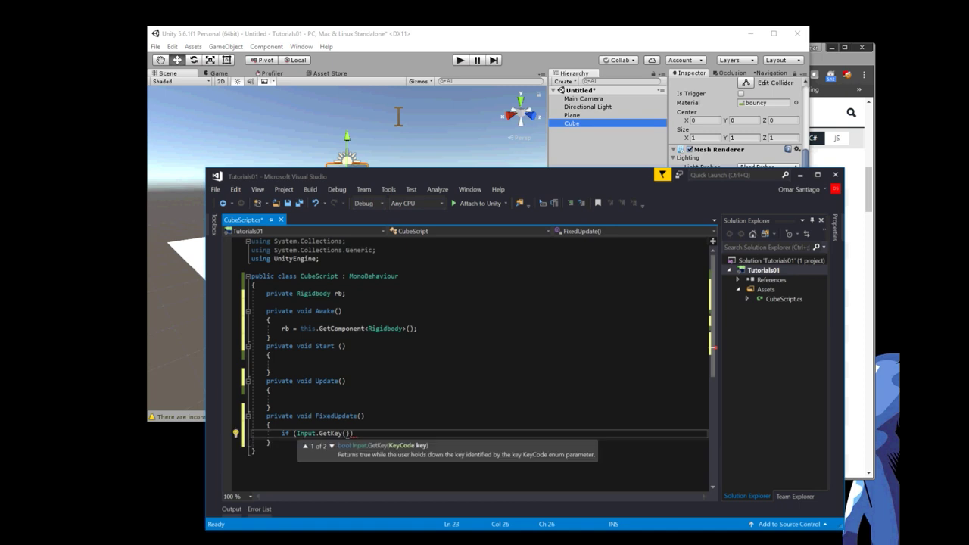
text(UpArrow)
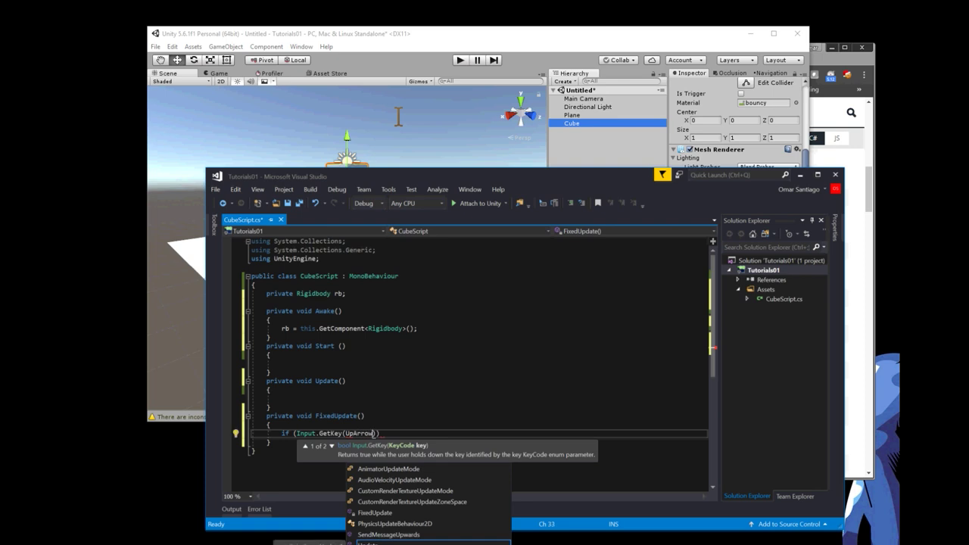
text() == true)
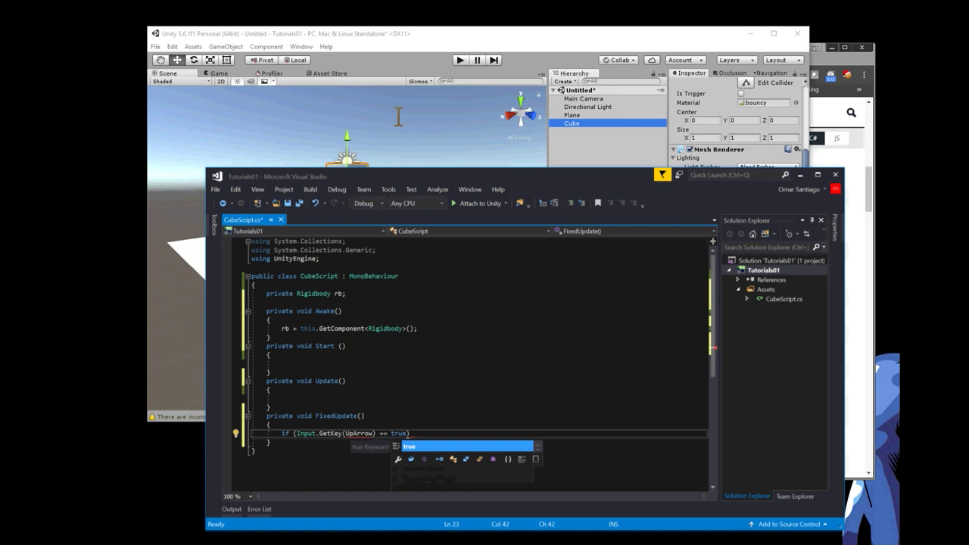
text())
key(Return)
text({)
key(Return)
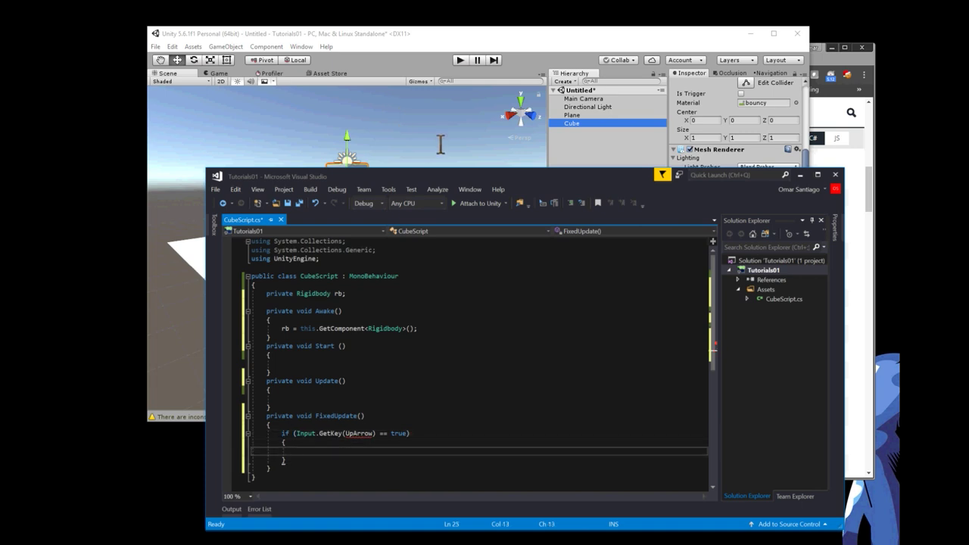
key(ctrl+shift+F12)
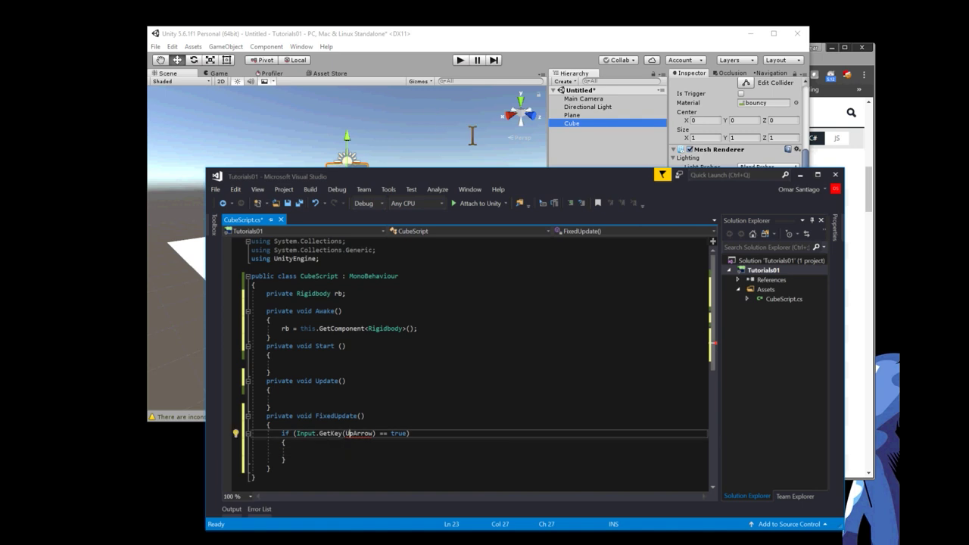
text(KeyCode.)
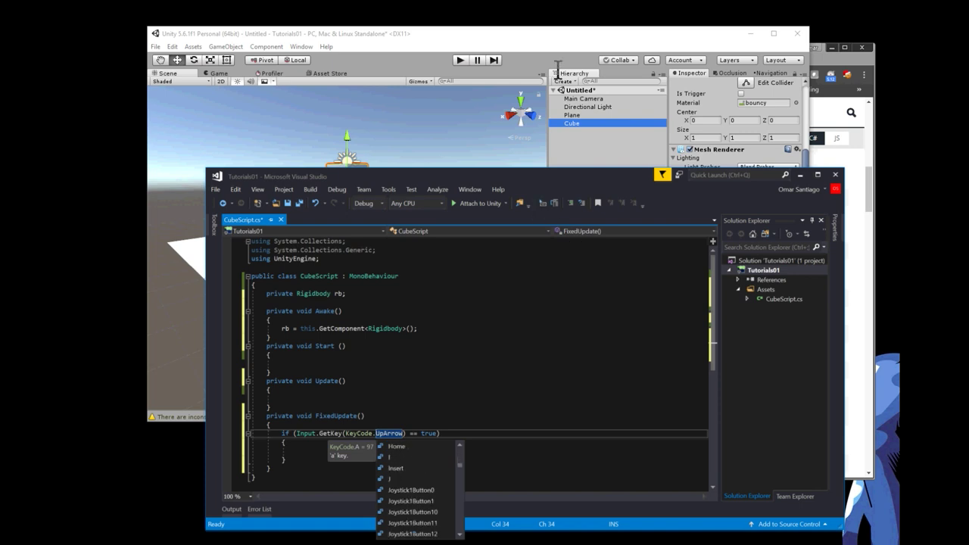
key(Escape)
key(Up)
key(Up)
key(Up)
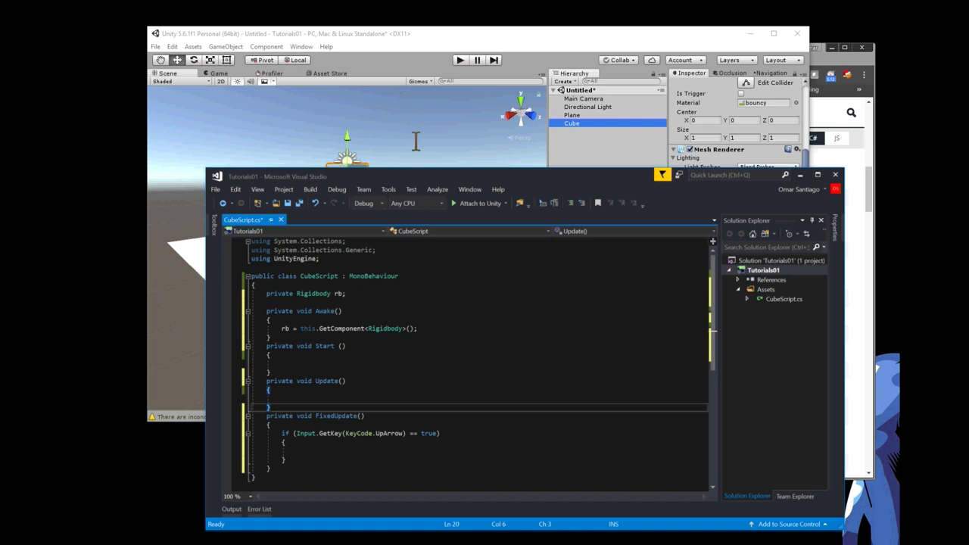
key(Down)
key(Down)
key(Down)
- In the up-arrow block, call rb.AddRelativeForce(Vector3.forward * 1.0f, ForceMode.Force) and save
text(rb.)
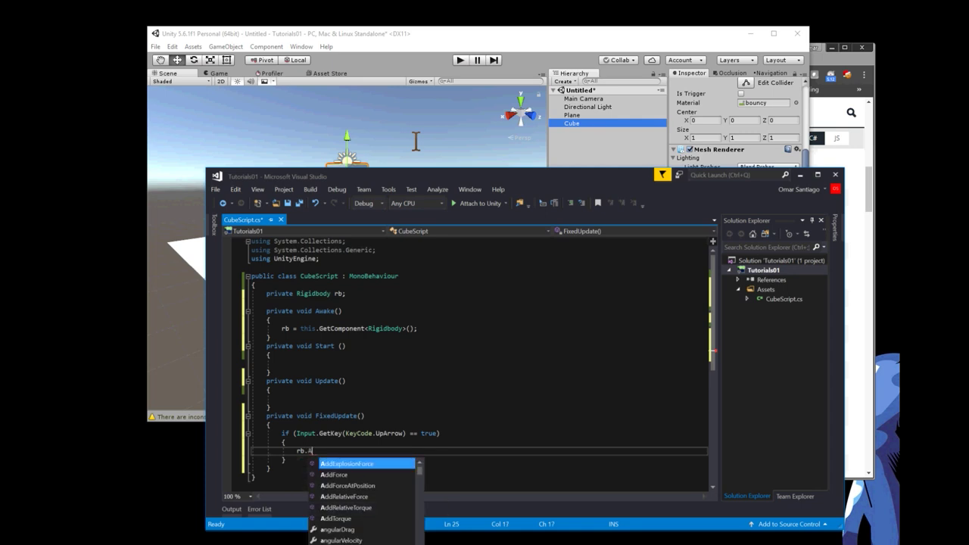
text(AddRelativeForce)
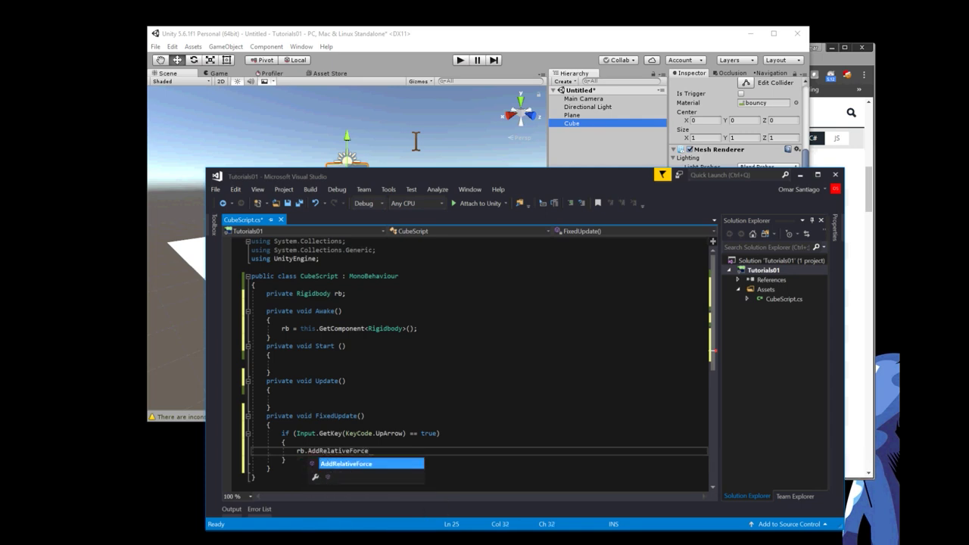
text(()
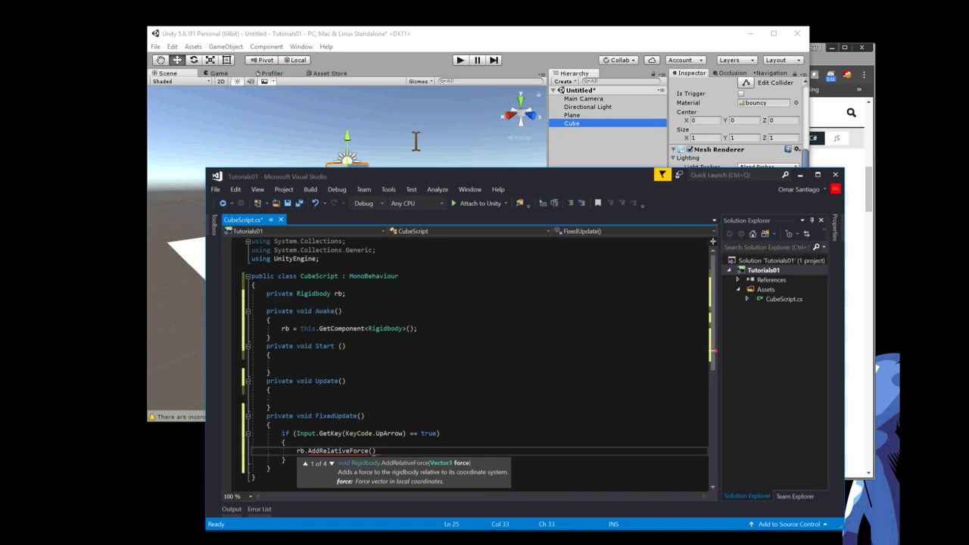
text(Vect)
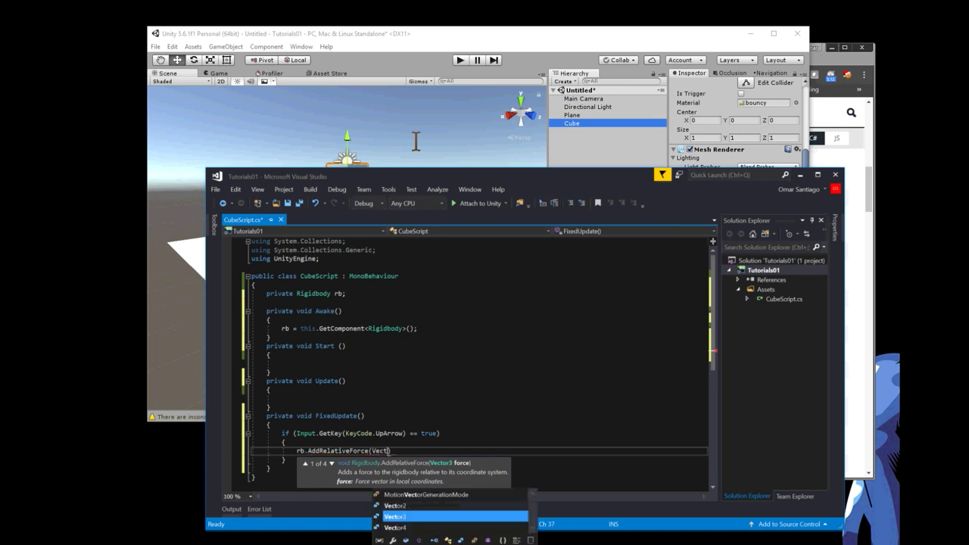
text(or3.for)
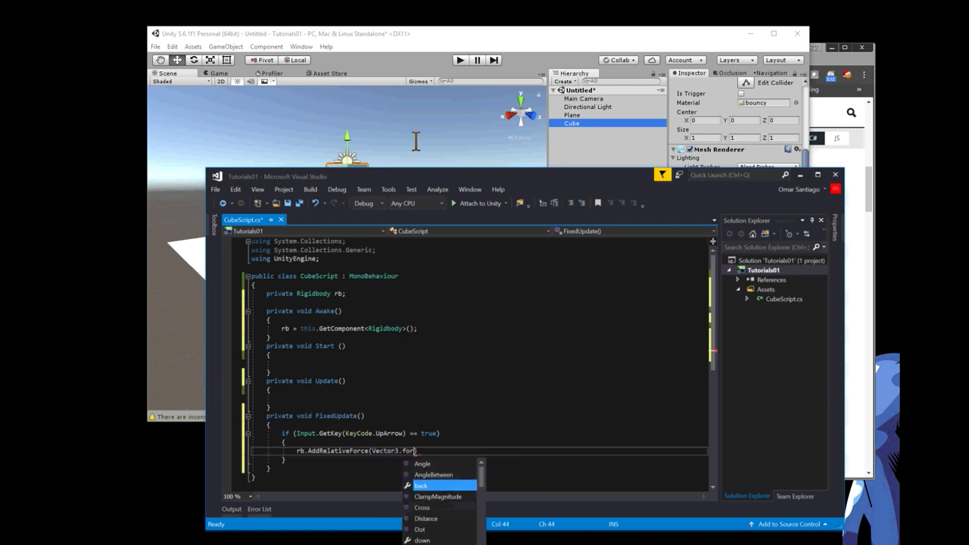
text(ward )
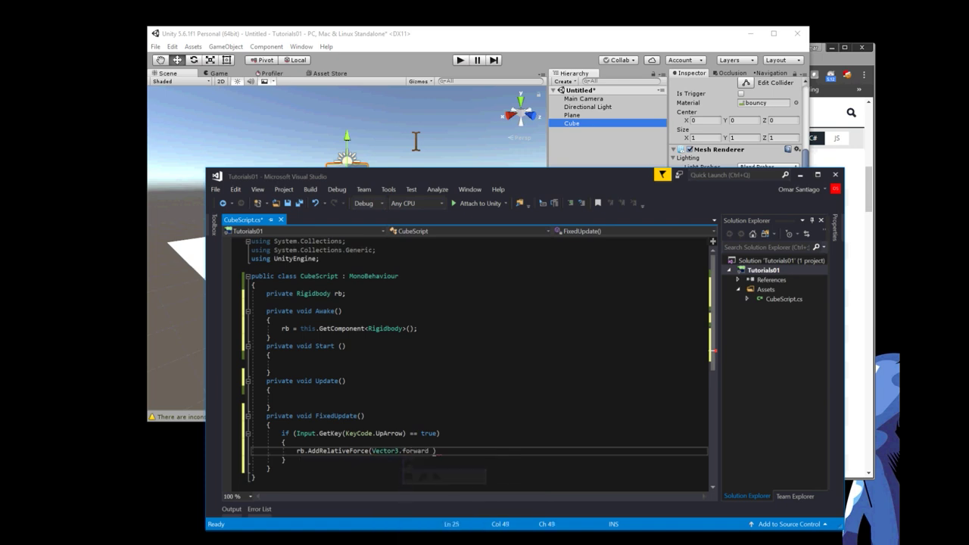
text(*)
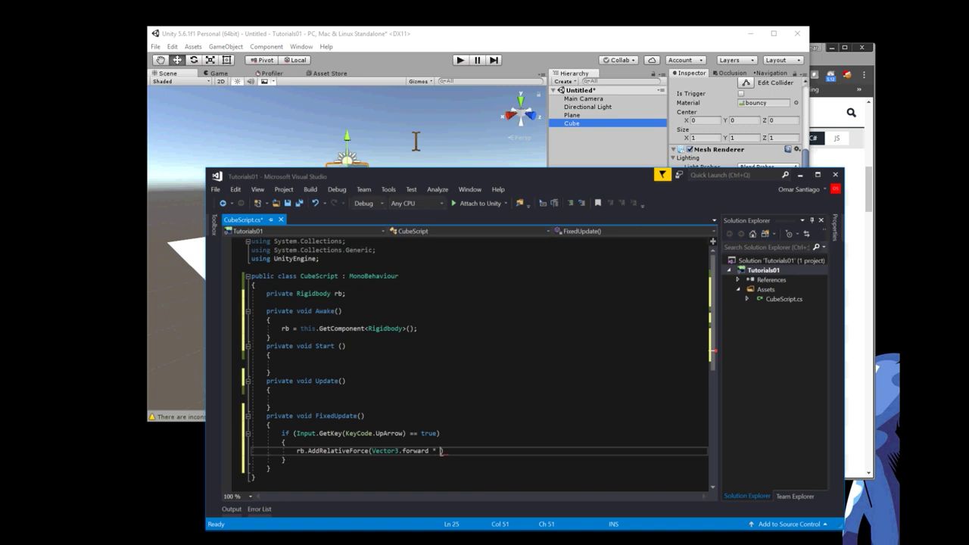
text( 1.0f)
text(, F)
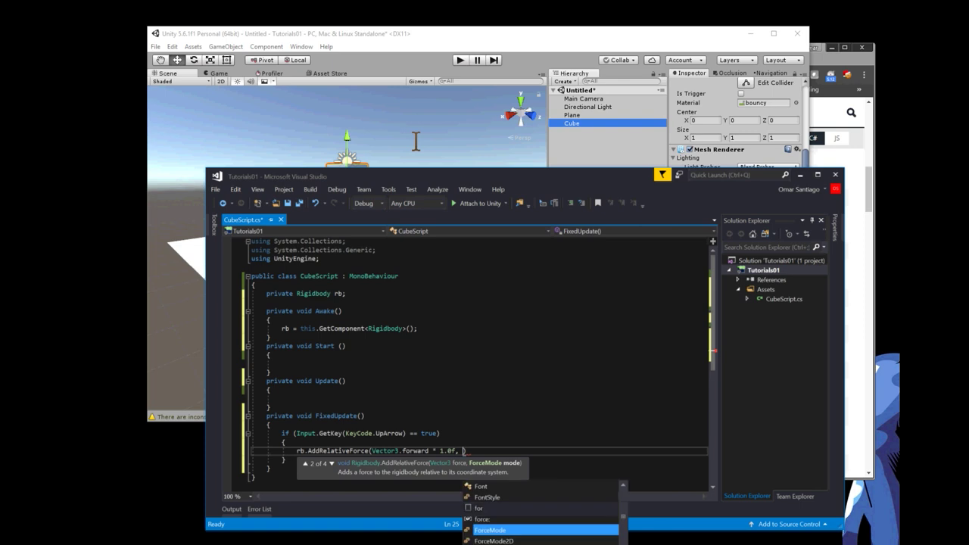
text(orceMode.)
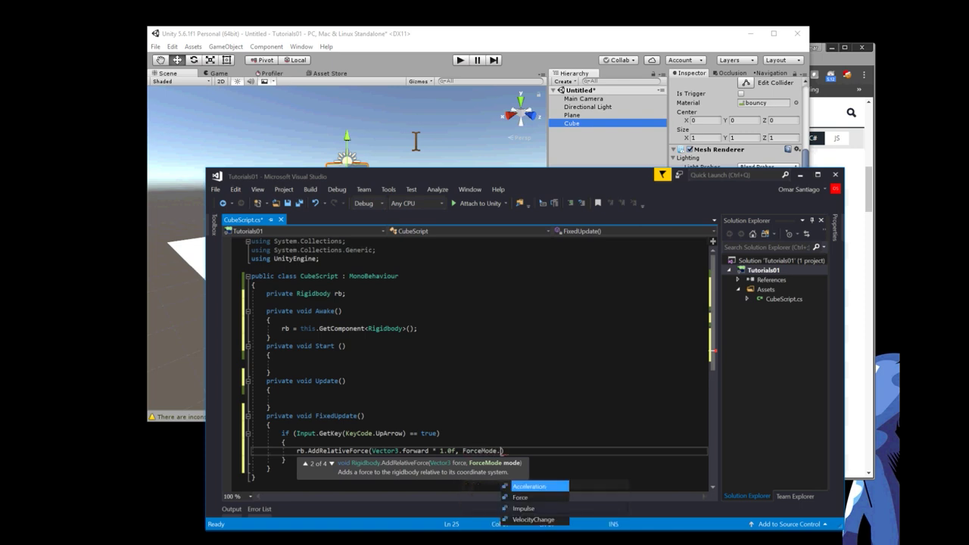
key(Down)
key(Tab)
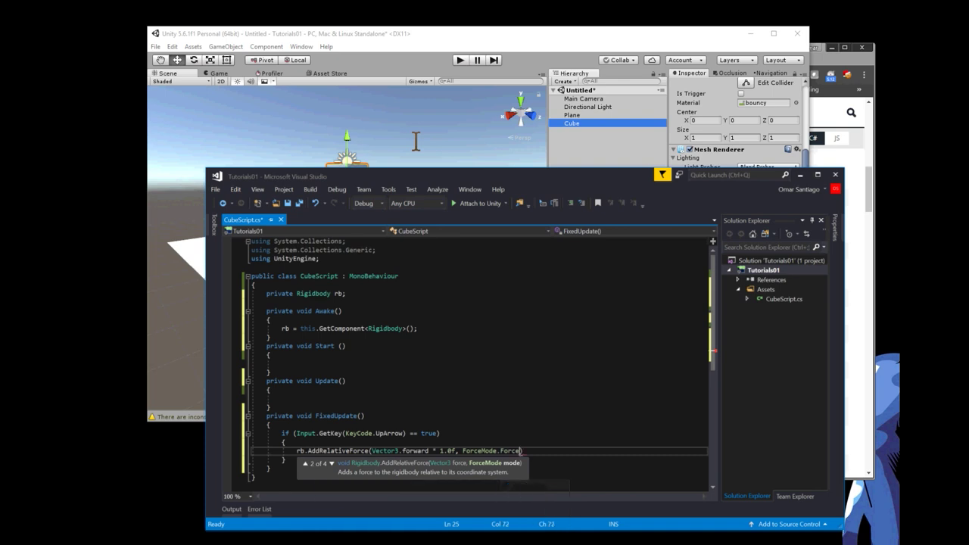
text())
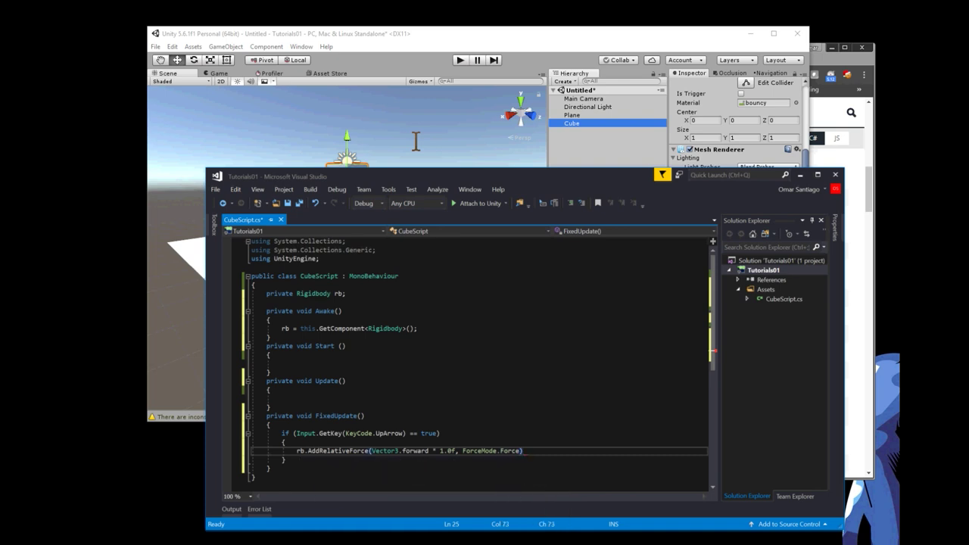
text(;)
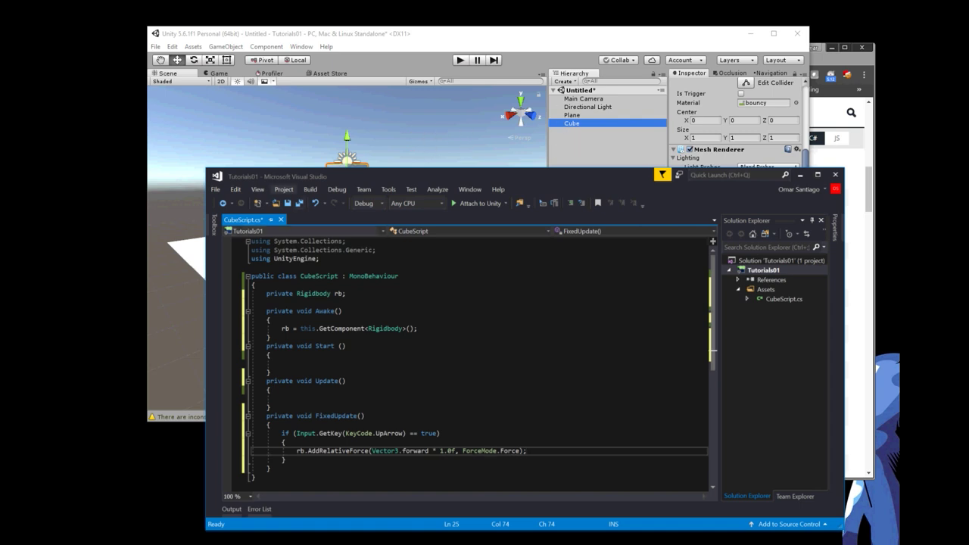
click(299, 203)
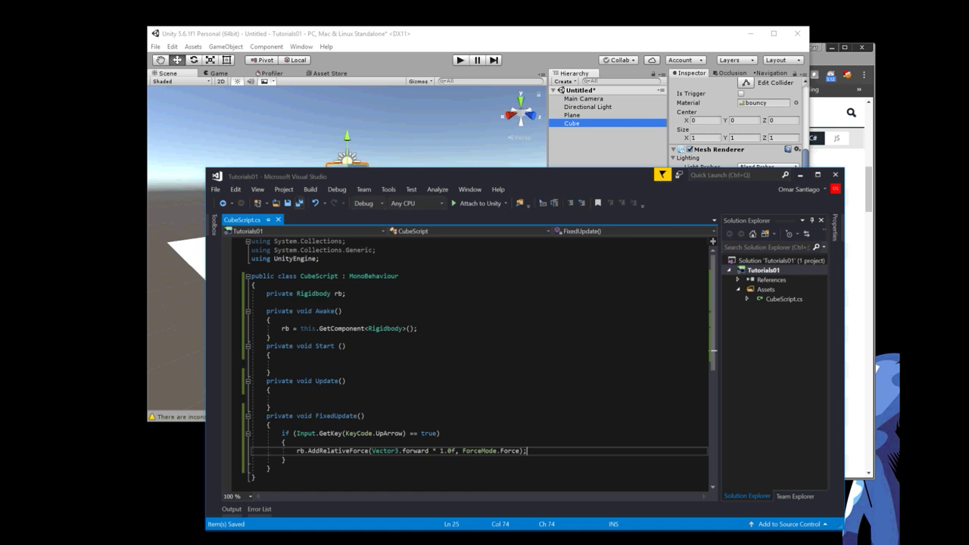
key(alt+Tab)
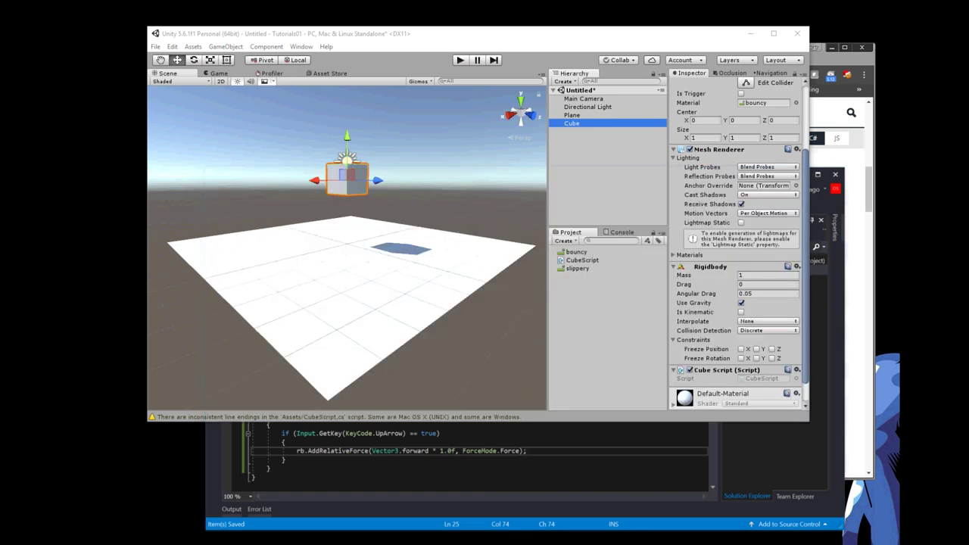
key(ctrl+p)
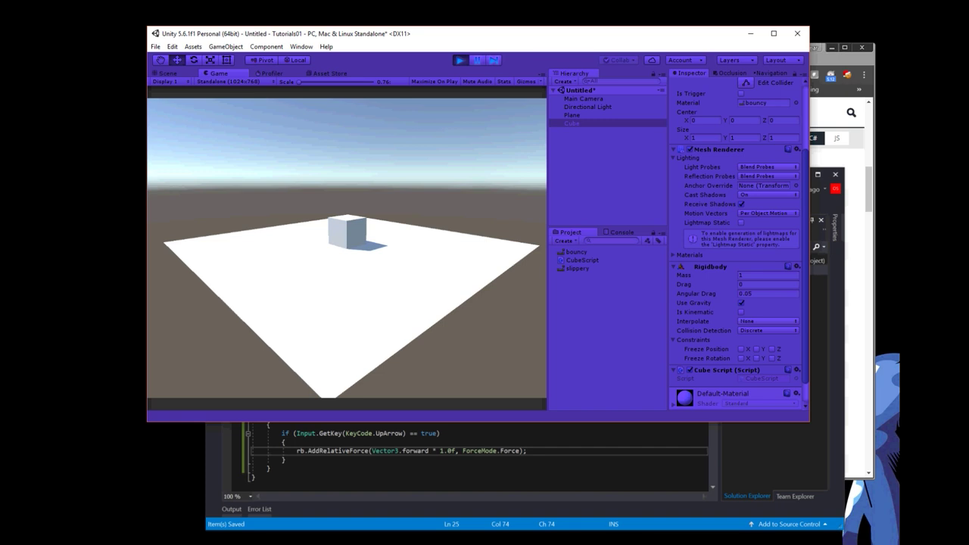
key(ctrl+p)
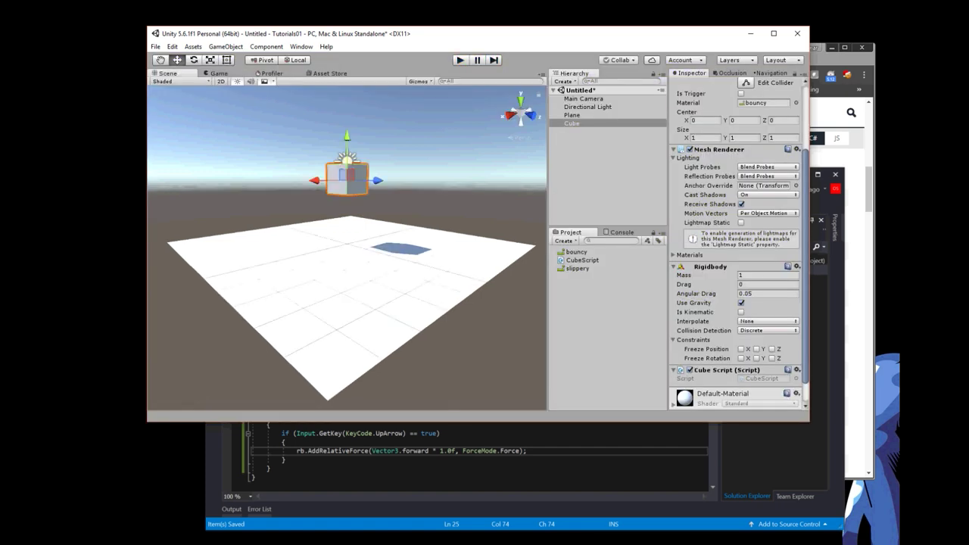
- Insert Debug.Log("up"); above the AddRelativeForce call and save the script
key(alt+Tab)
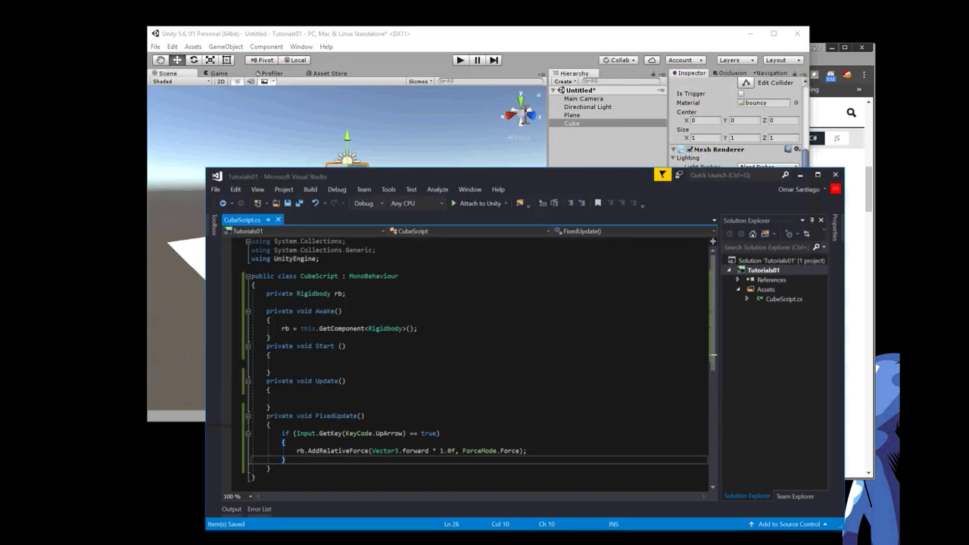
click(410, 433)
key(Down)
key(Return)
text(Debug.Lo)
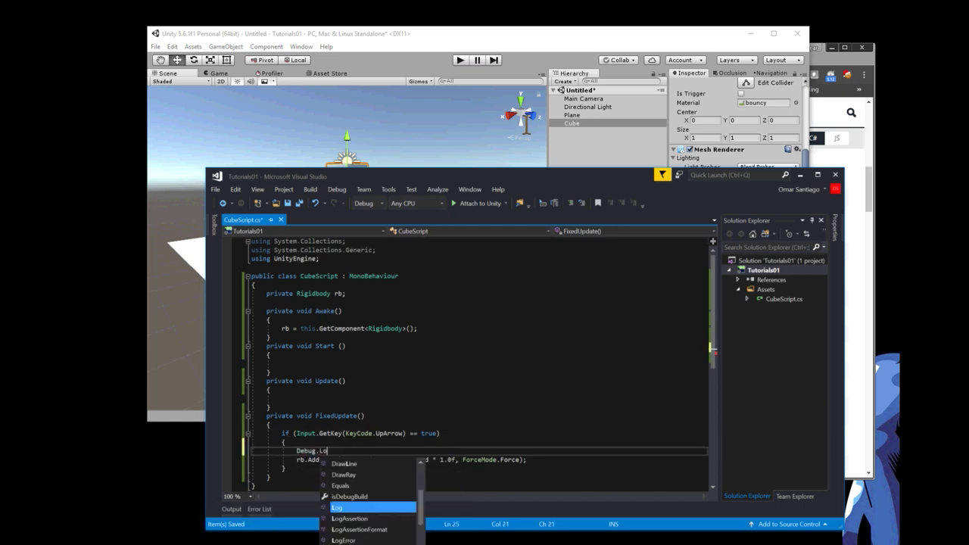
text(g(")
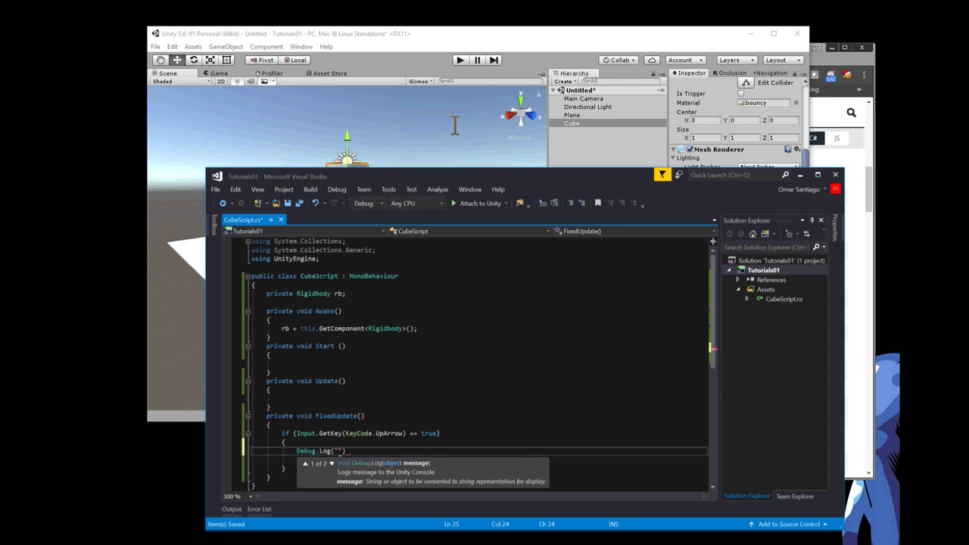
text(up"))
text(;)
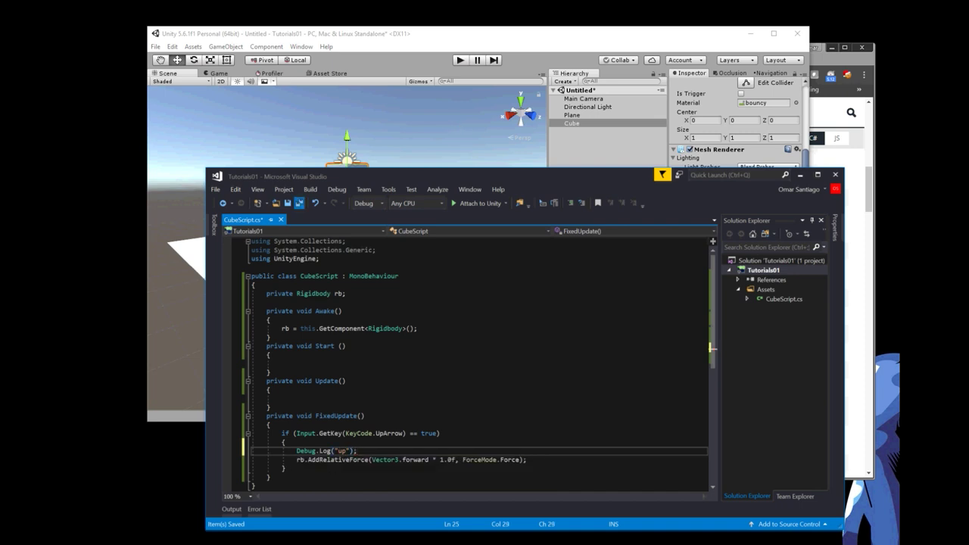
key(ctrl+s)
- Play the scene, confirm "up" messages in the Console, then stop playing
key(alt+Tab)
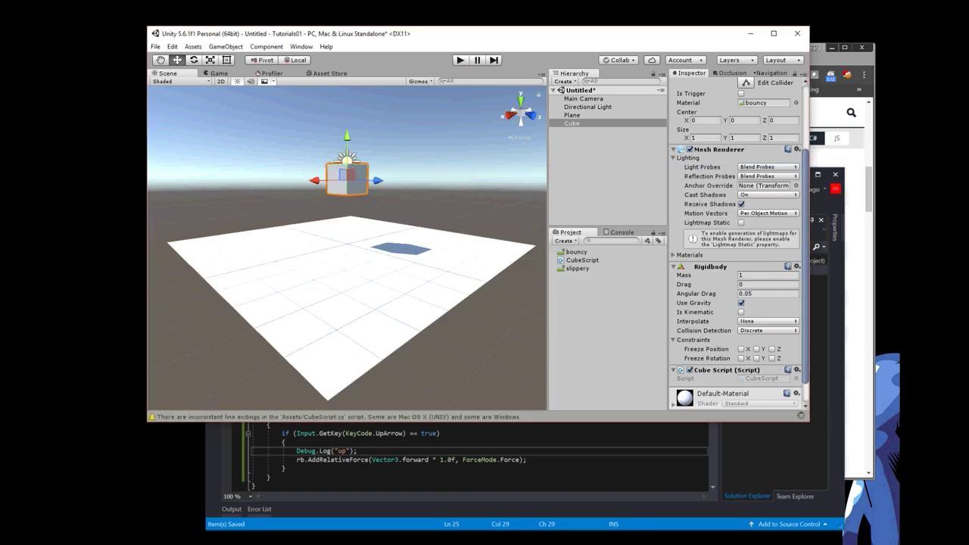
key(ctrl+p)
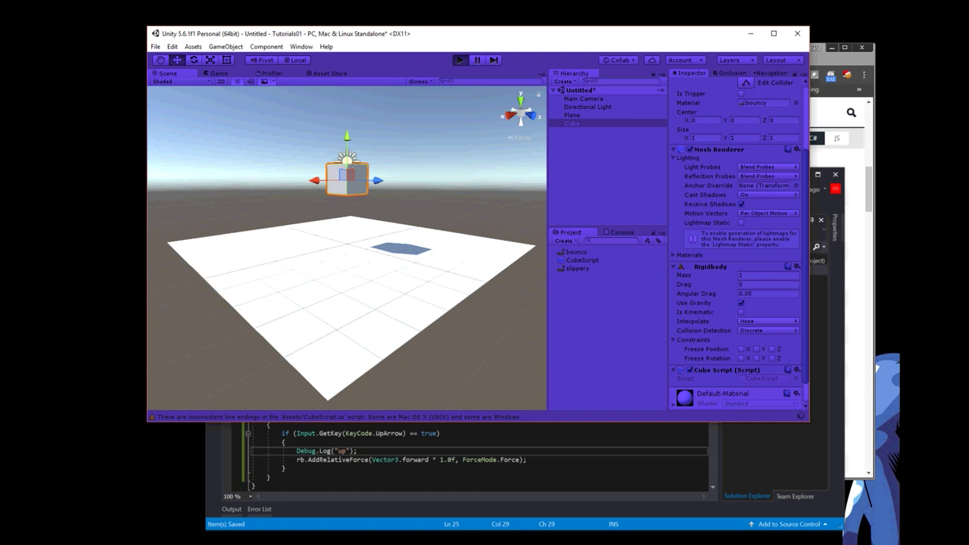
click(460, 60)
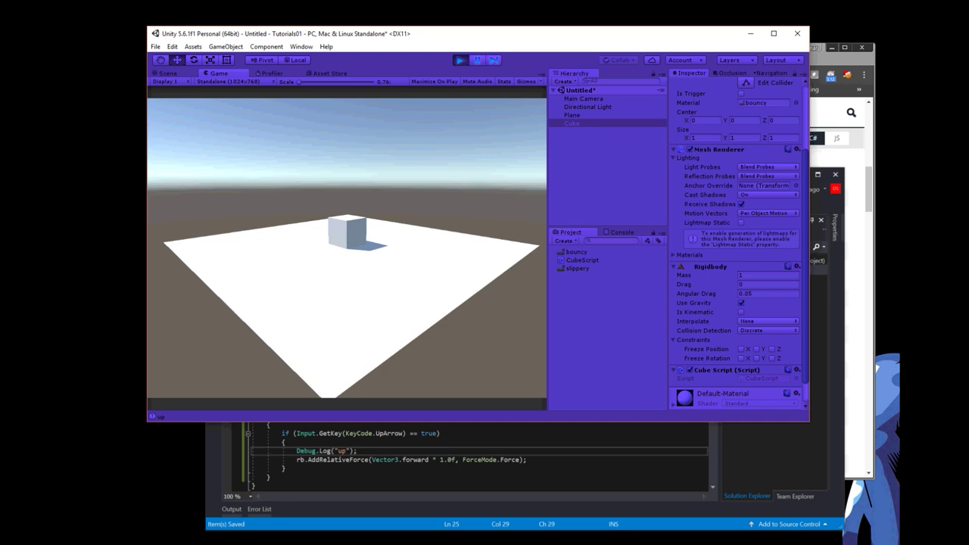
key(ctrl+shift+c)
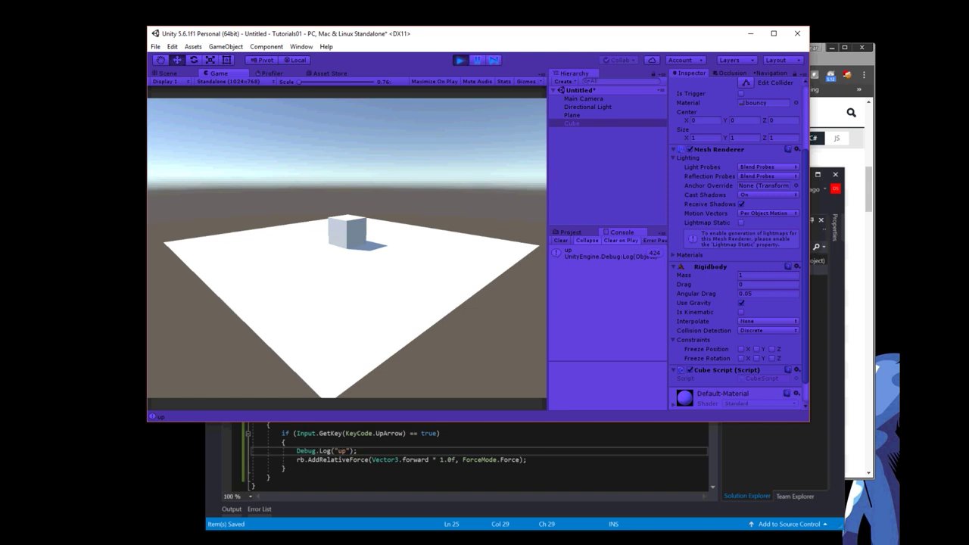
key(ctrl+p)
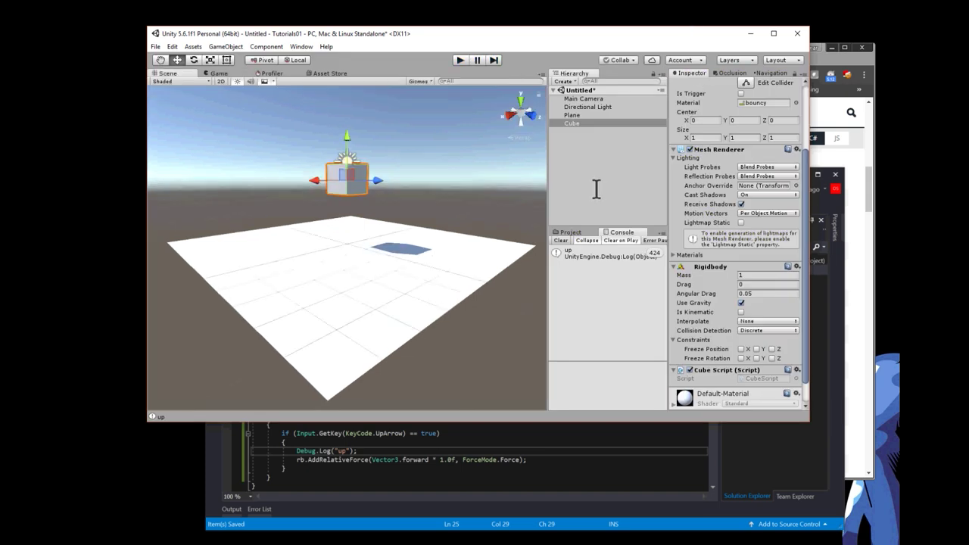
- Change the AddRelativeForce forward value from 1.0f to 10.0f
key(alt+Tab)
key(Left)
key(Left)
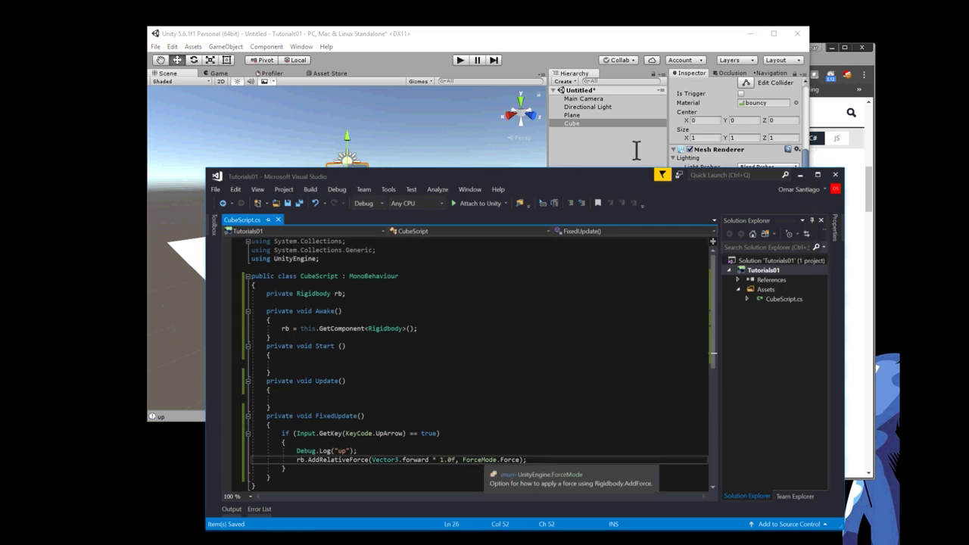
key(BackSpace)
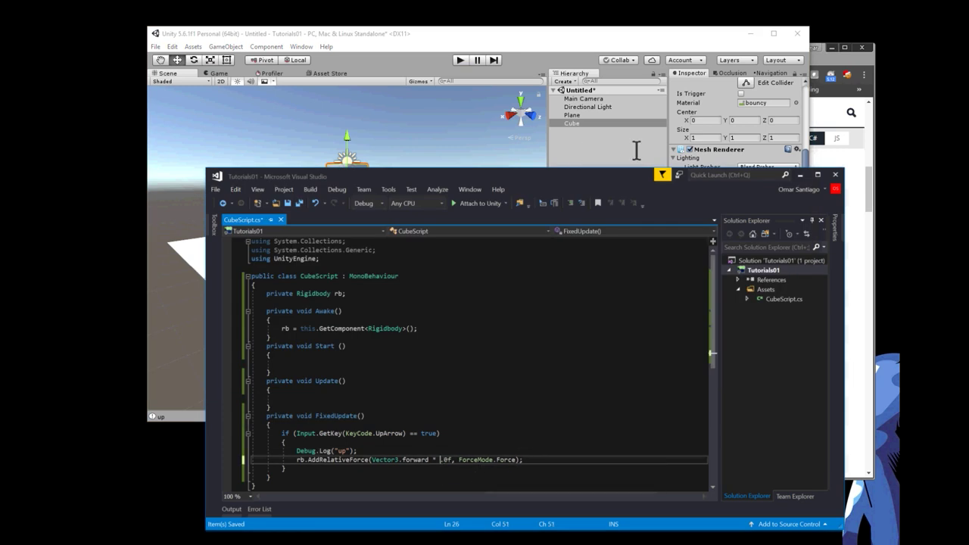
text(10)
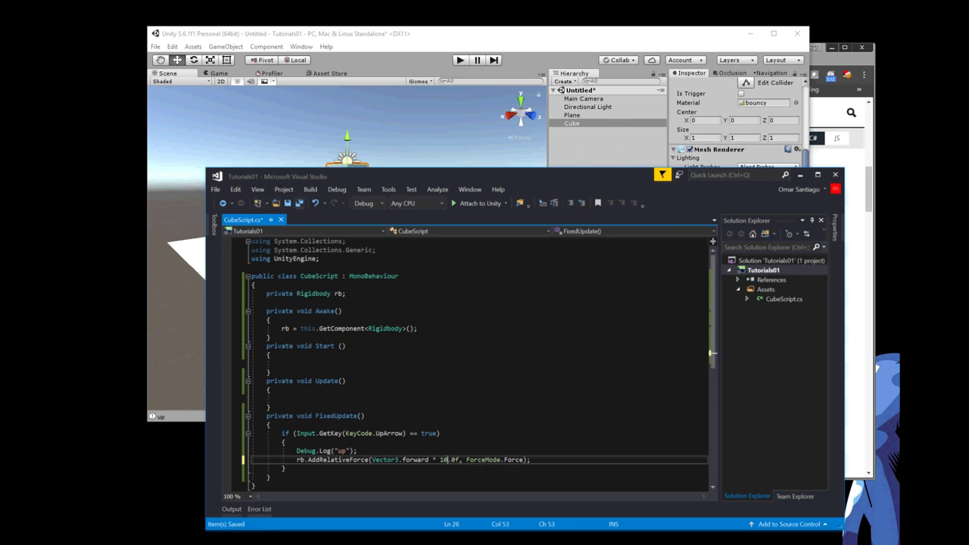
- Play the scene, hold Up Arrow to slide the cube forward, then stop
key(alt+Tab)
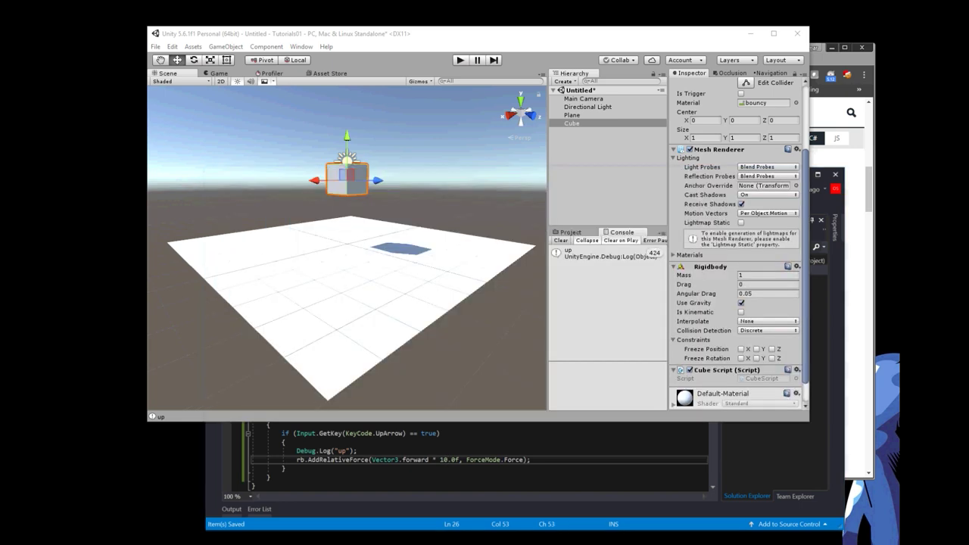
key(ctrl+p)
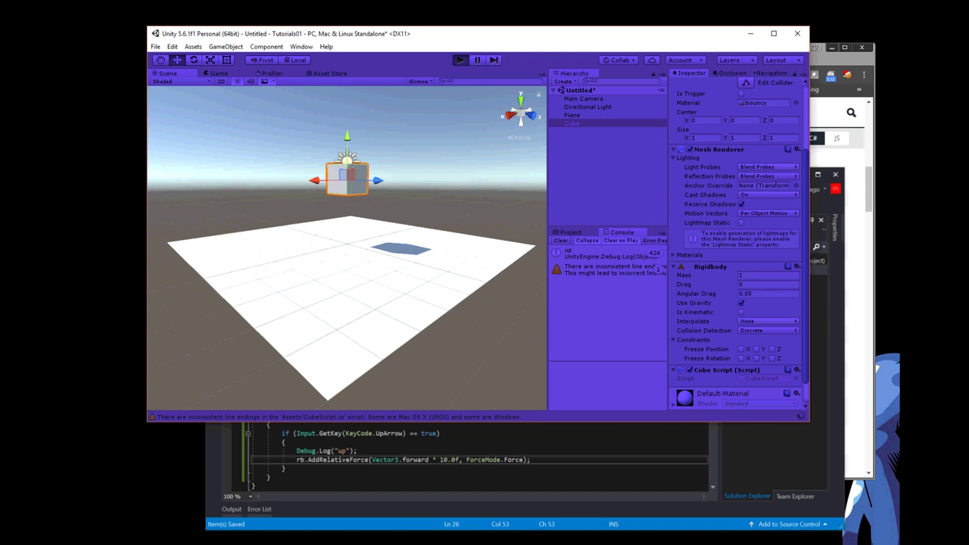
key(ctrl+p)
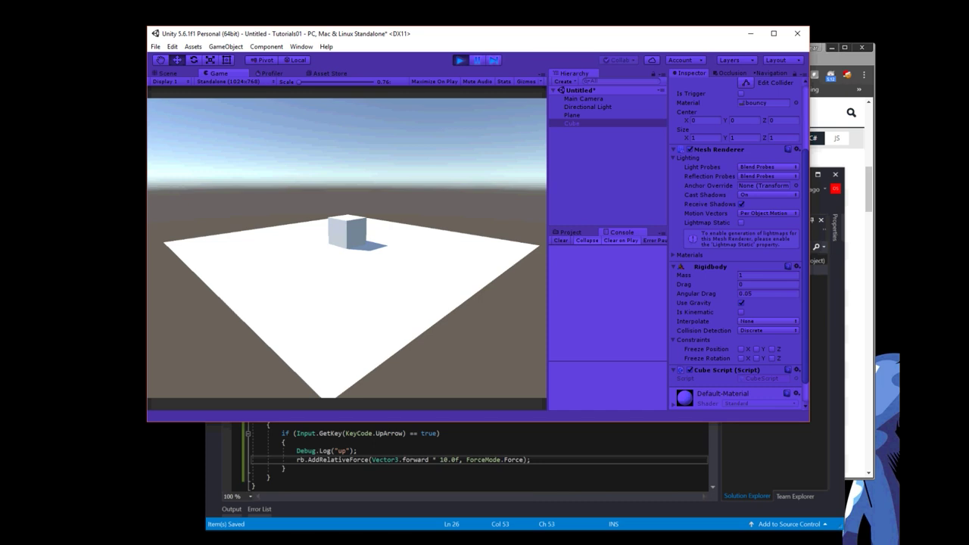
key(Up)
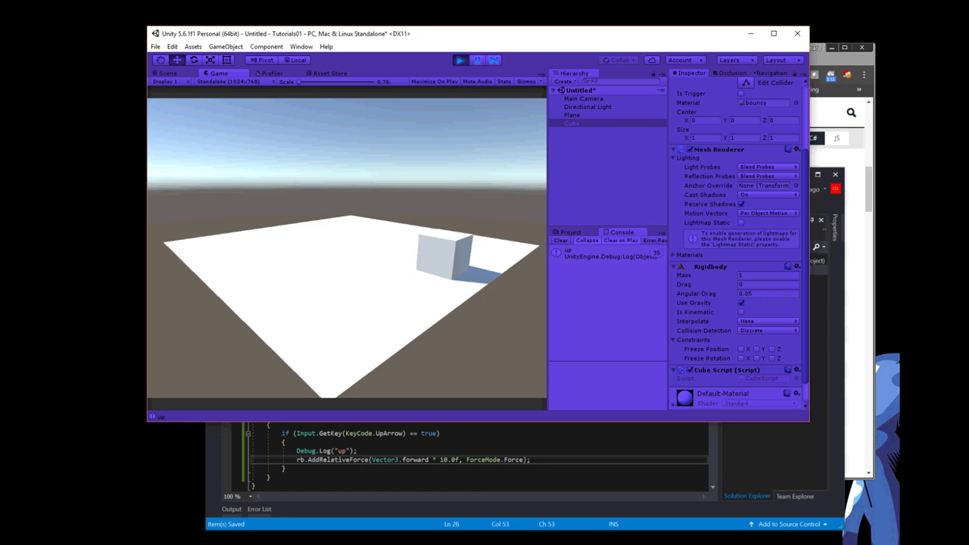
key(ctrl+p)
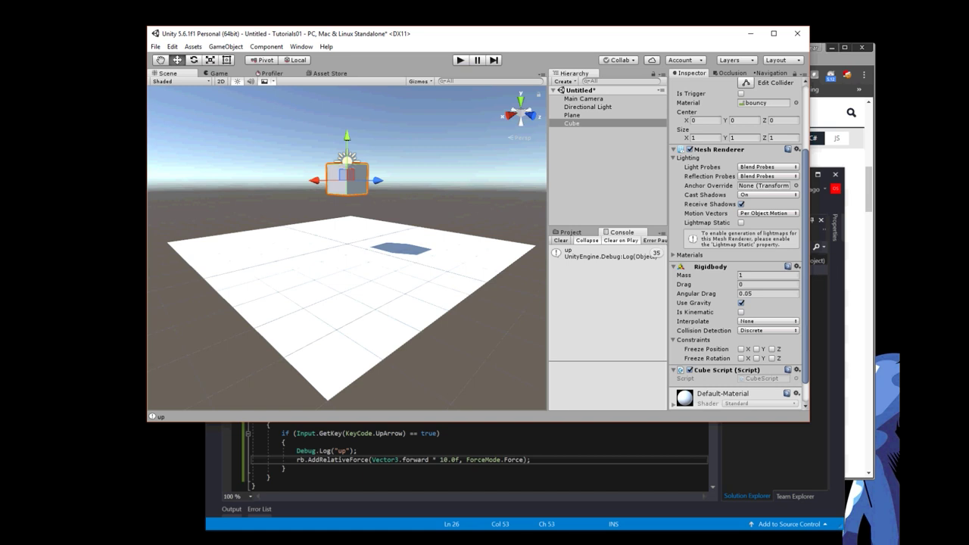
- Below the up-arrow block, add if (Input.GetKey(KeyCode.LeftArrow) == true) logging "left"
key(ctrl+5)
click(284, 468)
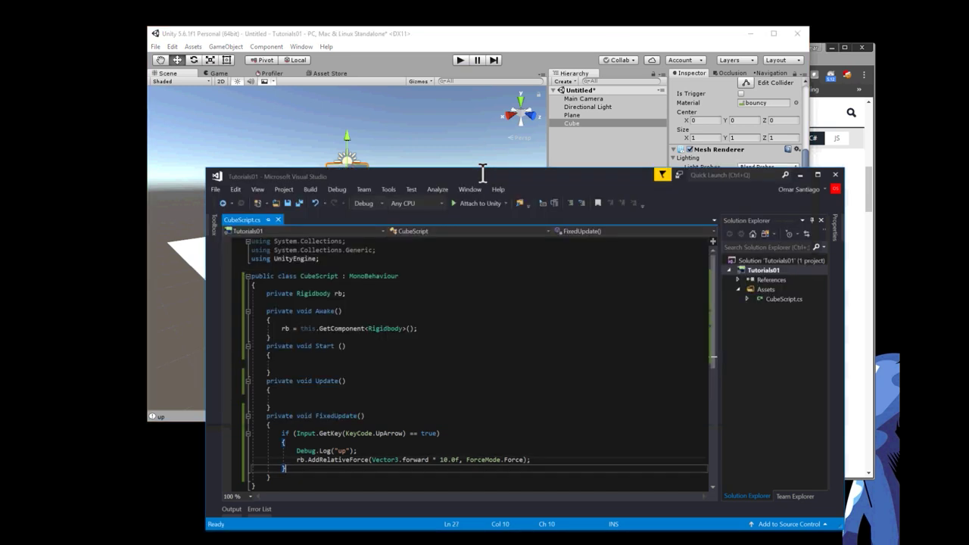
key(Return)
key(Return)
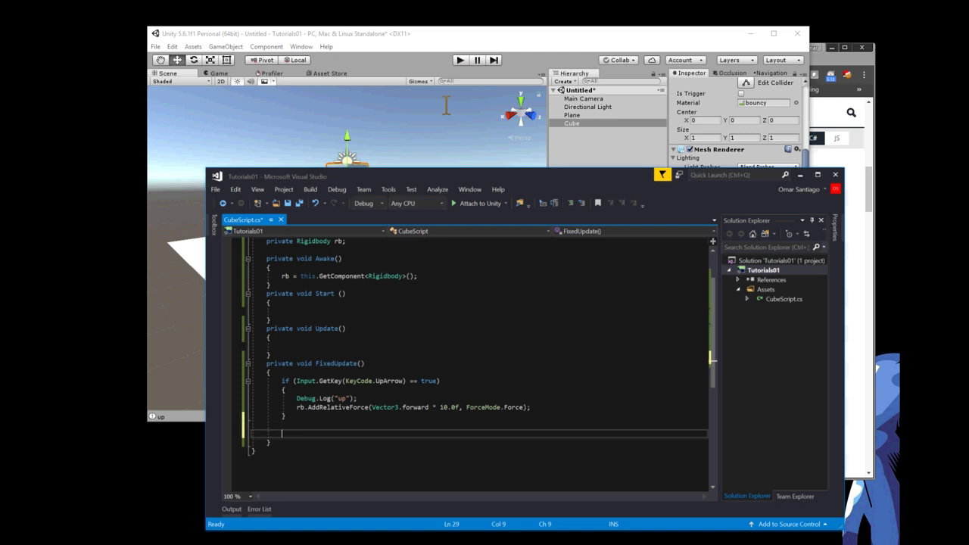
text(if (Input.GetKey(KeyCode.LeftAr)
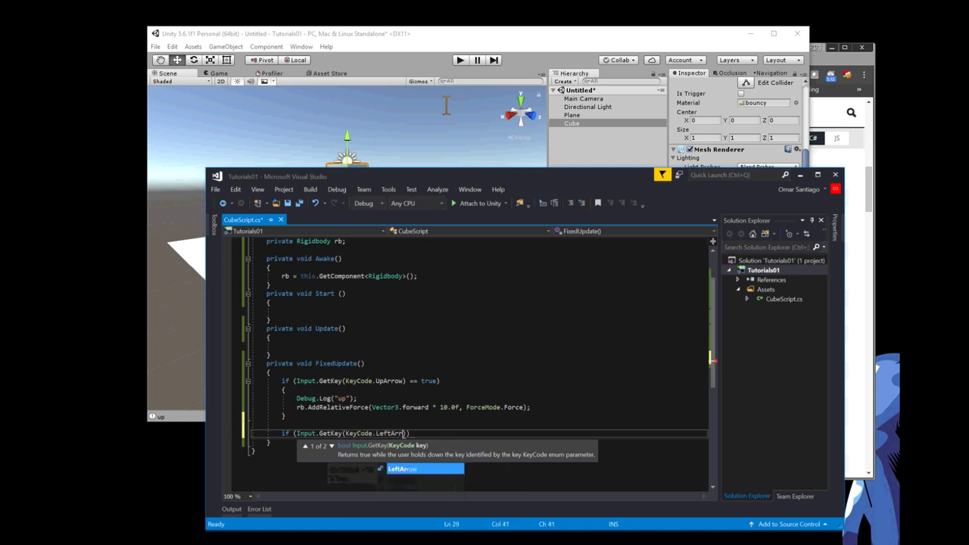
text(row))
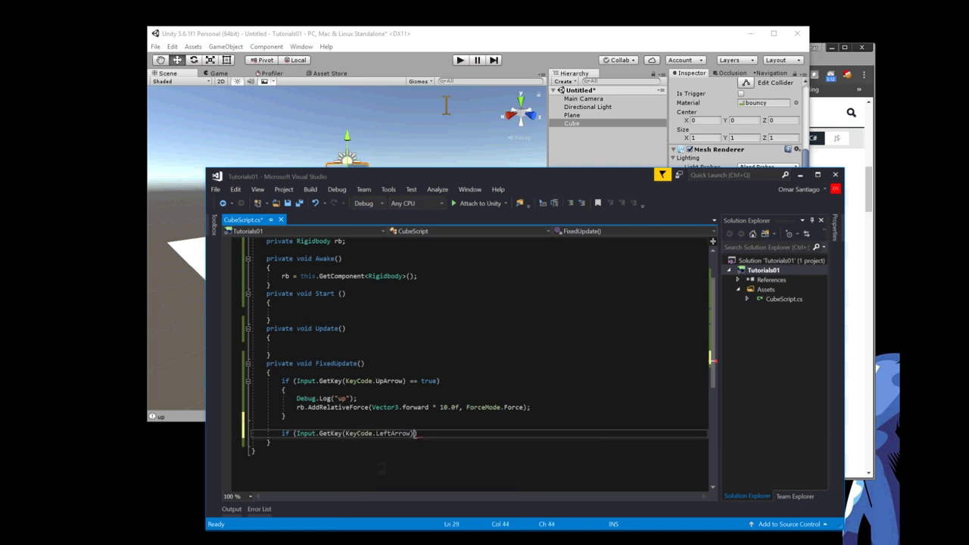
text( == true)
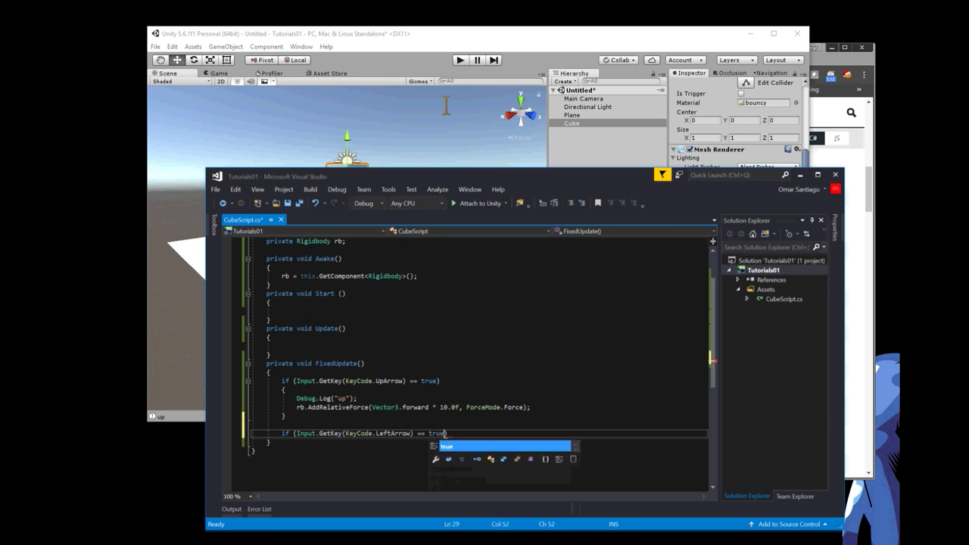
text())
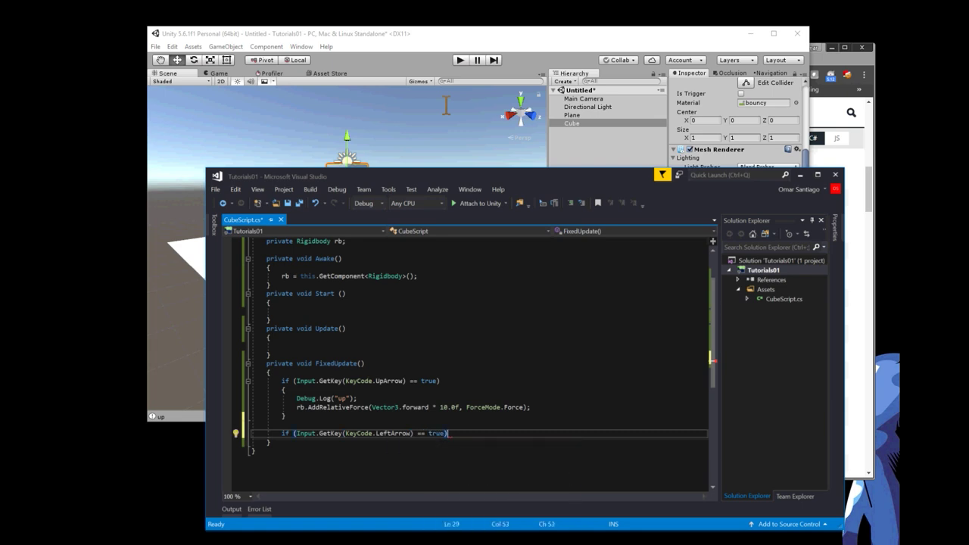
text( {)
key(Return)
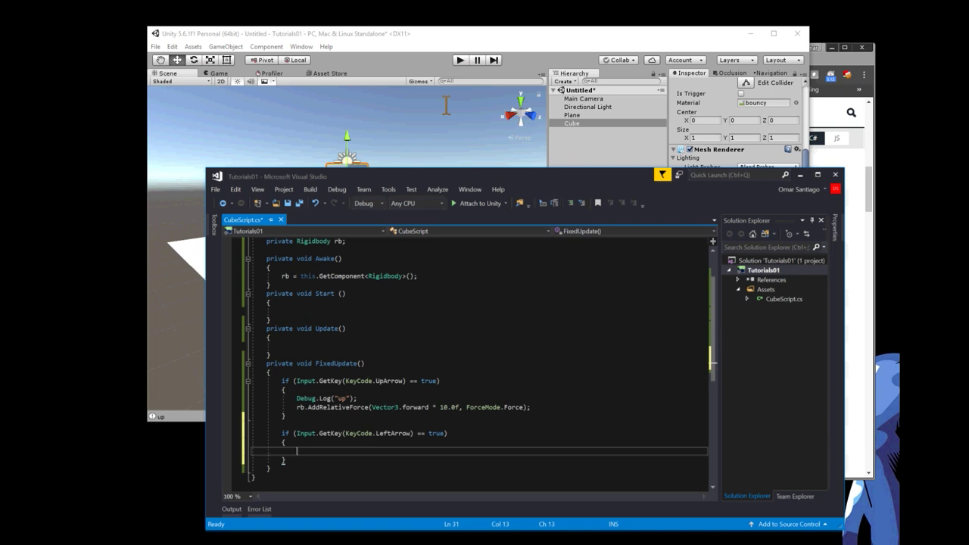
text(Debug.)
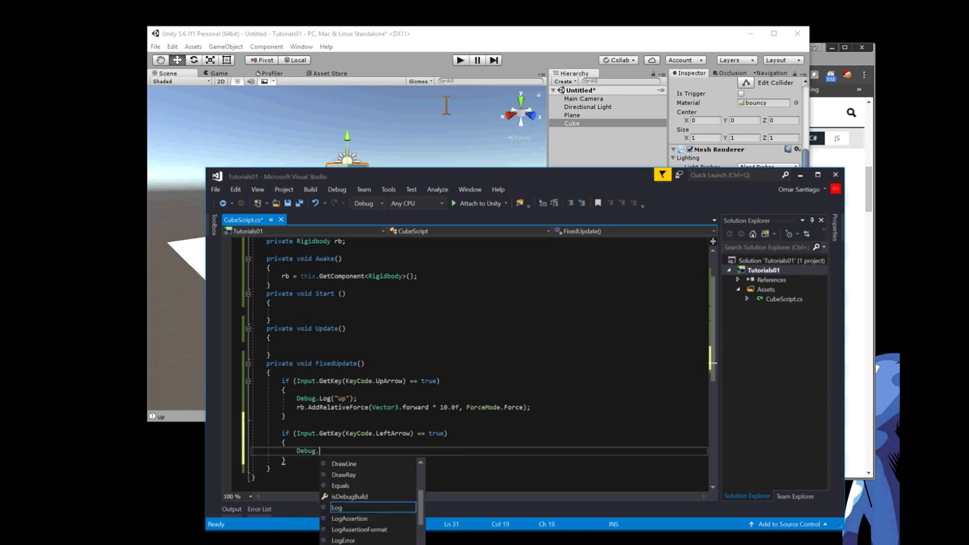
text(Log()
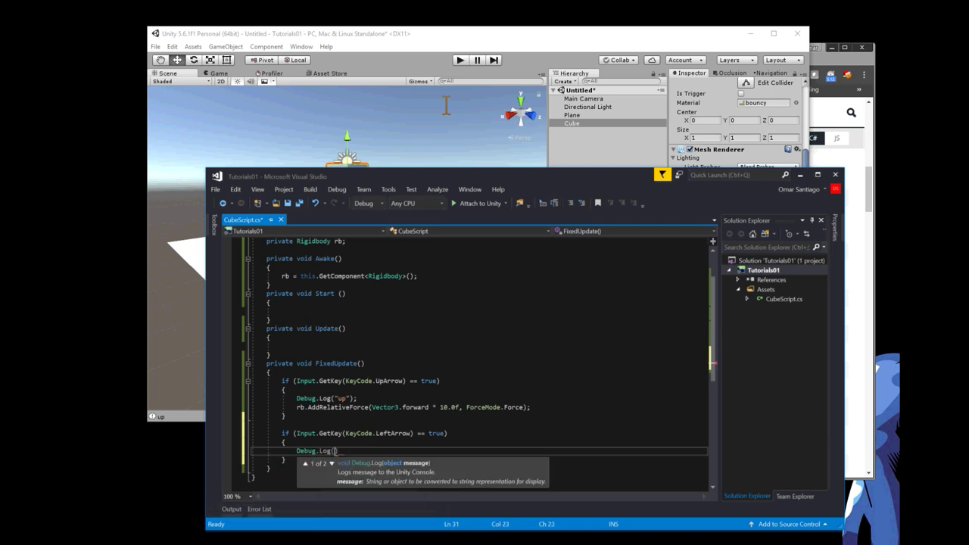
text("left");)
key(Return)
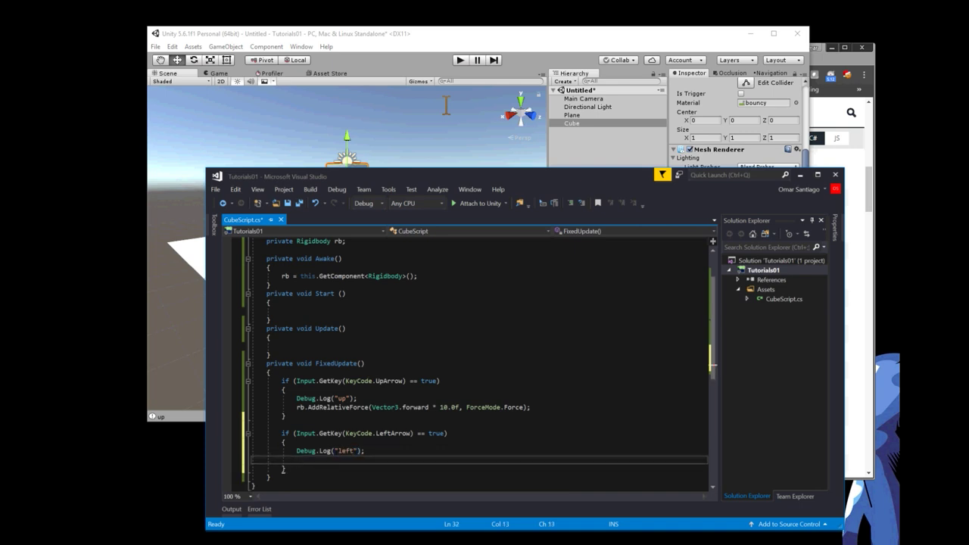
- Add rb.AddRelativeTorque(Vector3.up * 10.0f, ForceMode.Force); to the left-arrow block
text(rb.AddRelati)
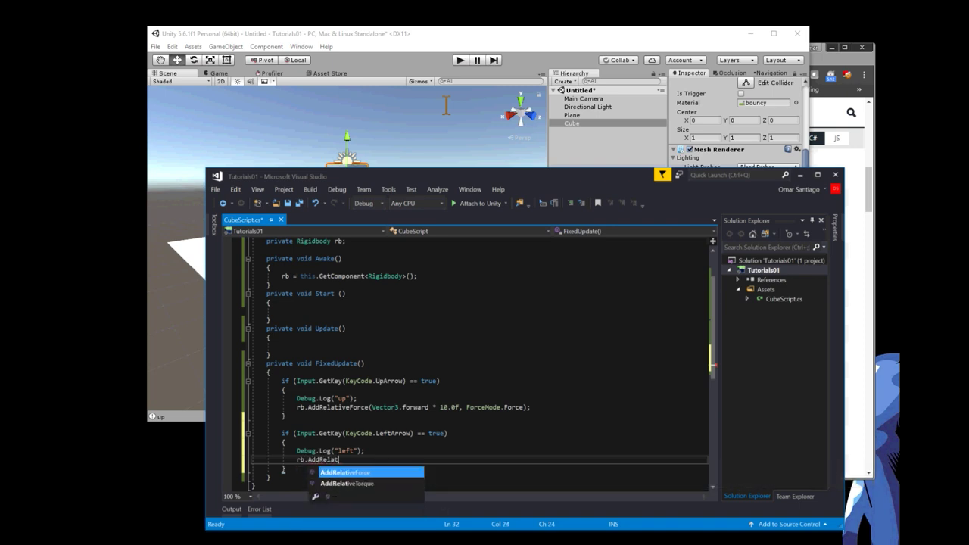
text(ve)
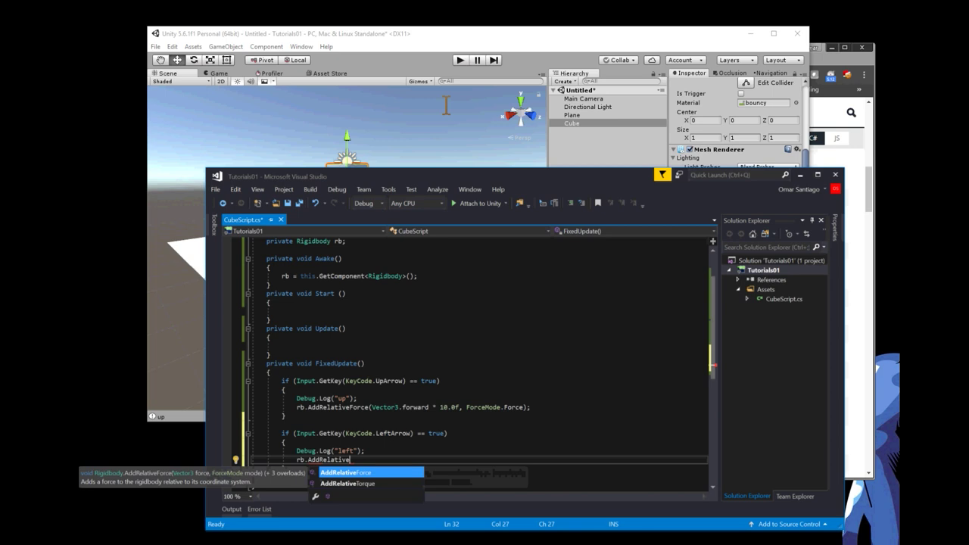
key(Down)
key(Tab)
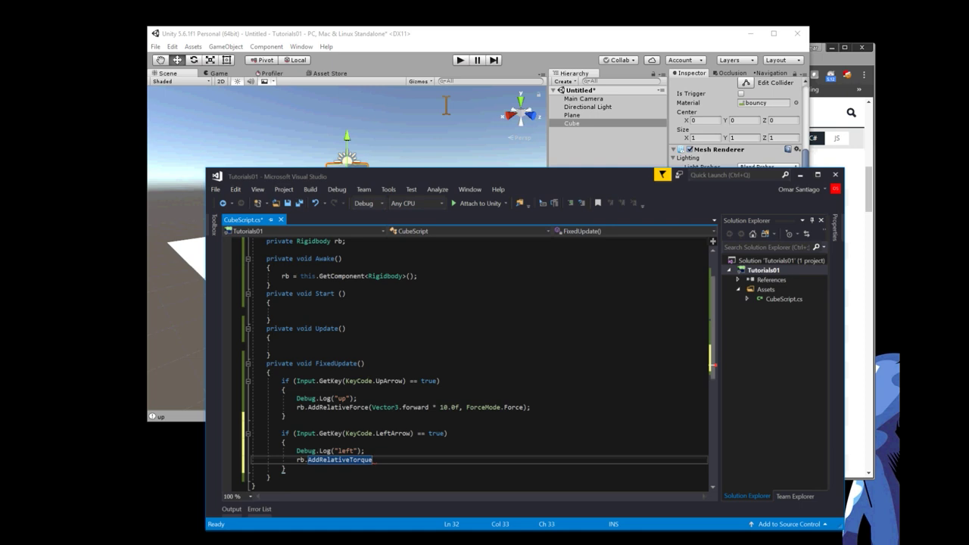
text(()
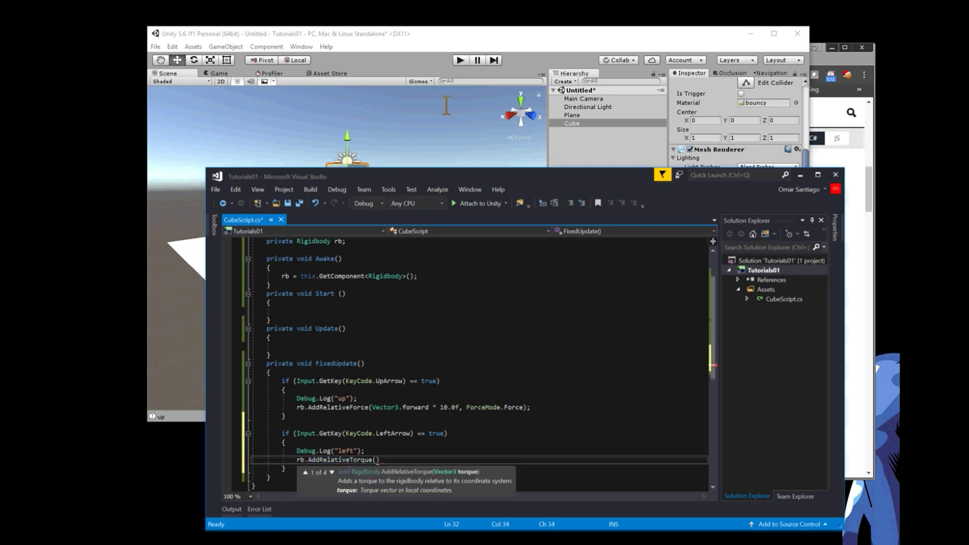
text(ector3.)
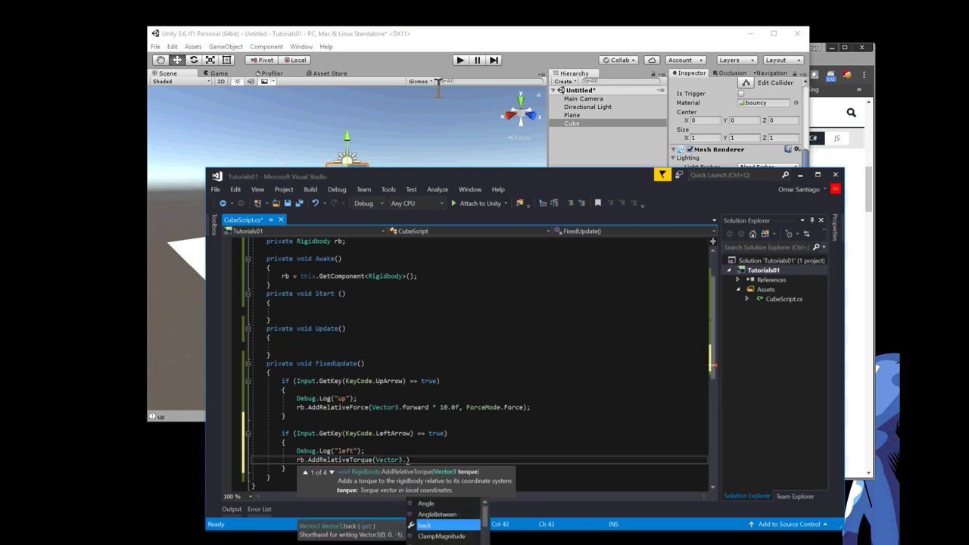
text(up)
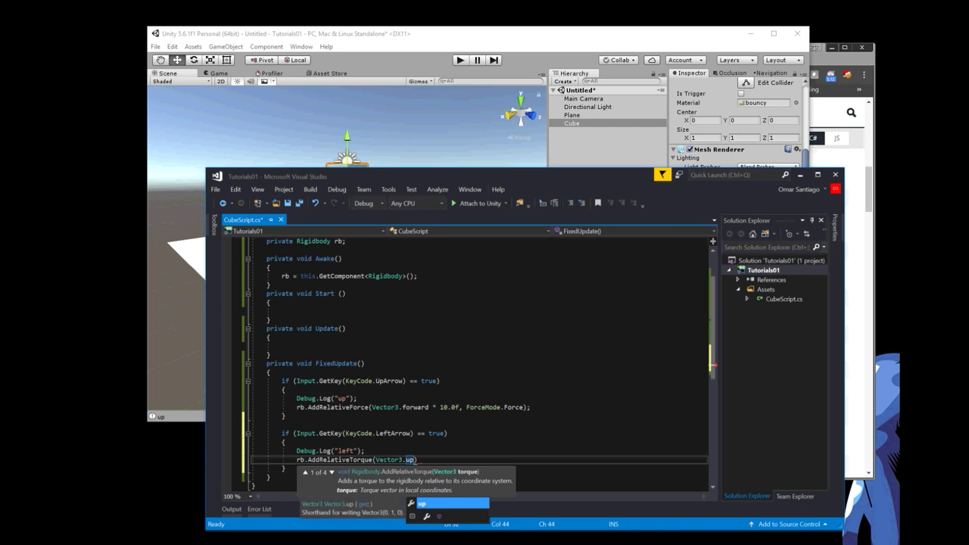
key(alt+Tab)
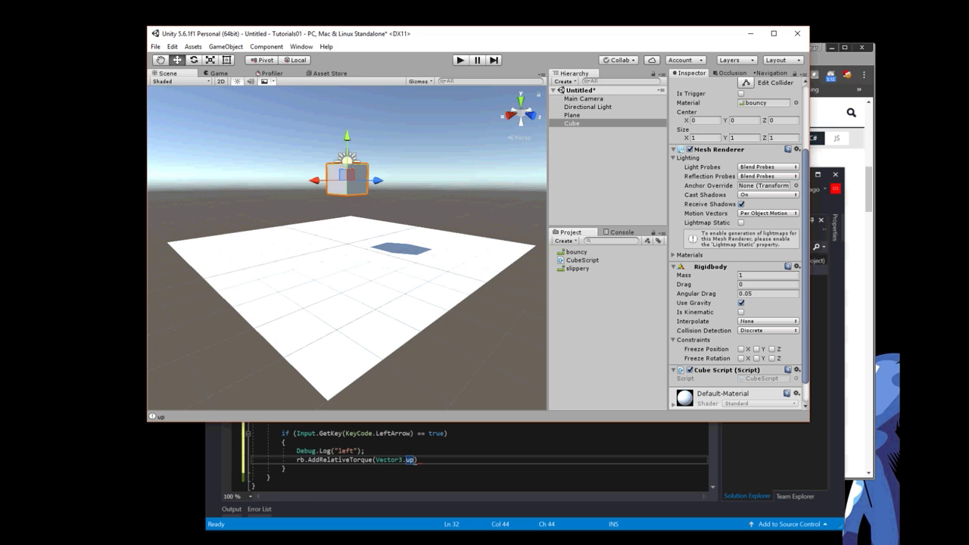
key(alt+Tab)
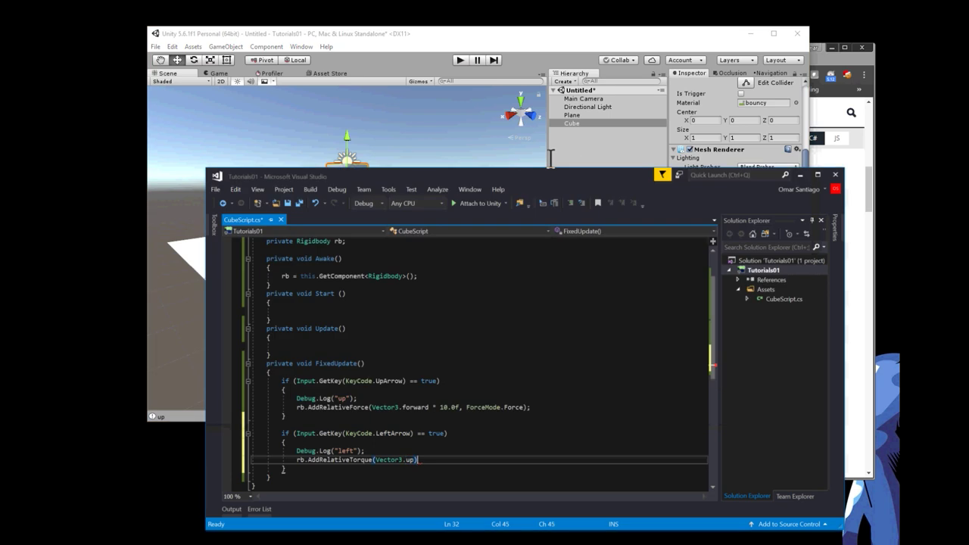
key(End)
text(* )
text(10.0)
text(f, )
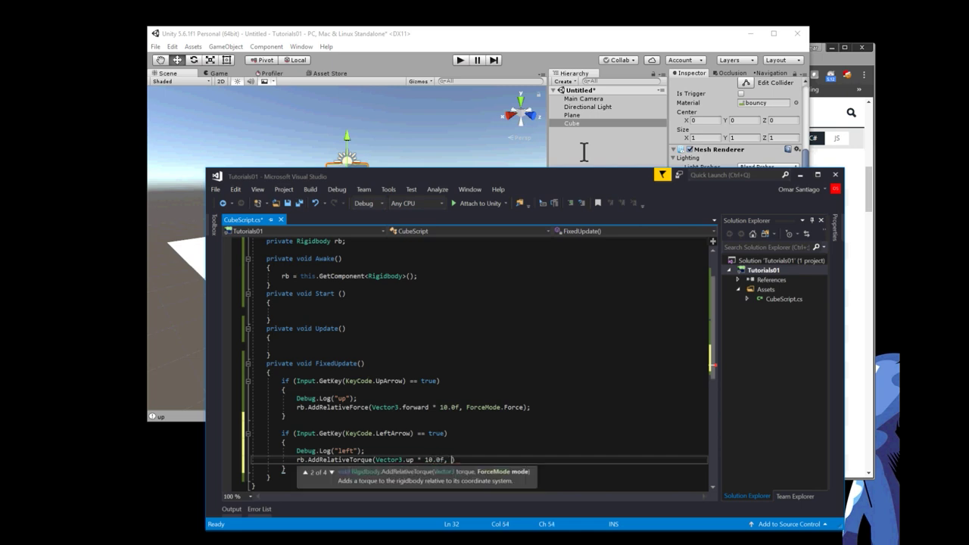
text(Forcemo.)
key(Tab)
text();)
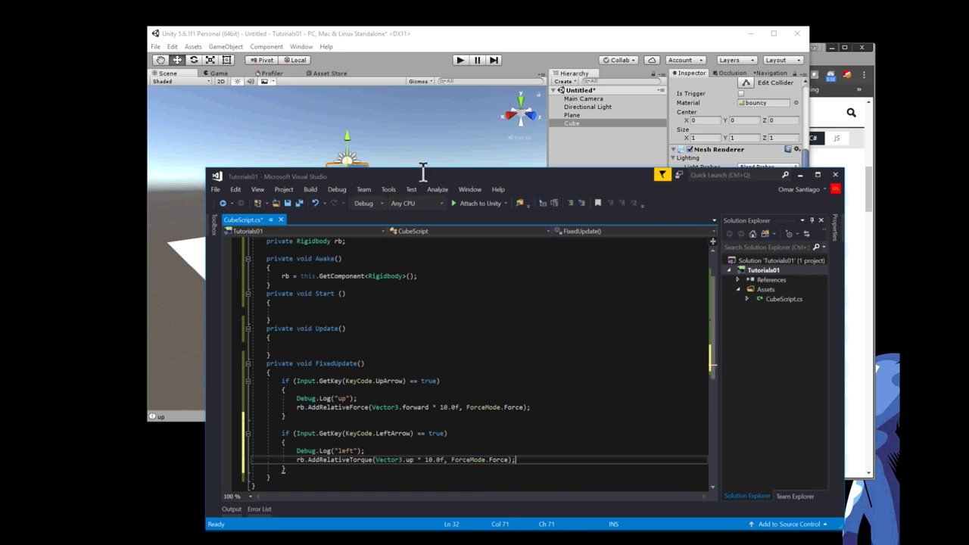
key(Down)
key(Return)
- Add an else branch for KeyCode.RightArrow that logs "right"
text(else (Input.GetKey()
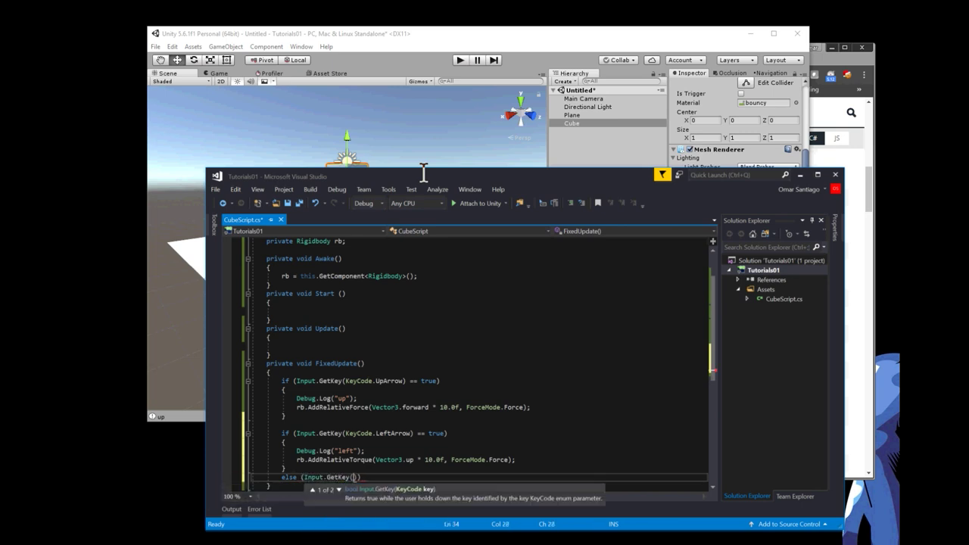
text(KeyCode.)
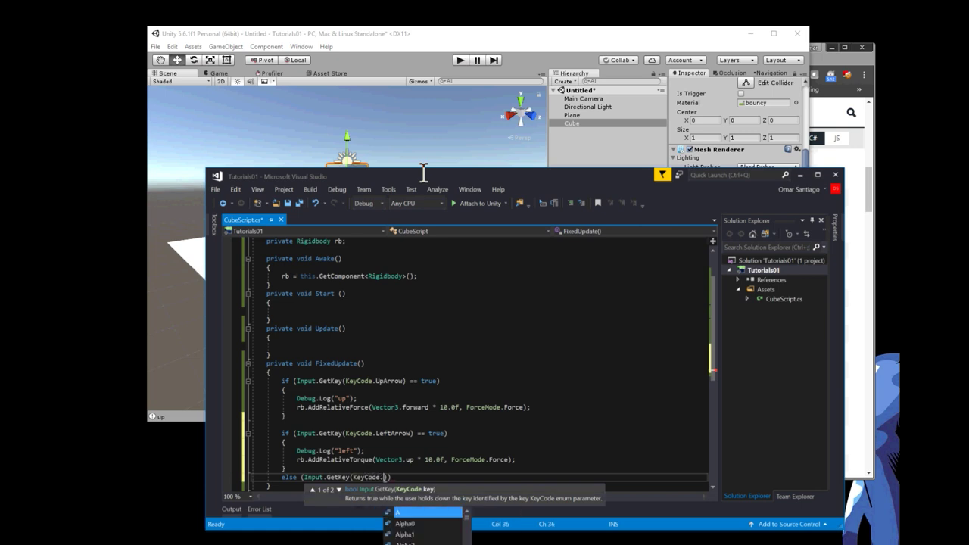
text(RightArrow)
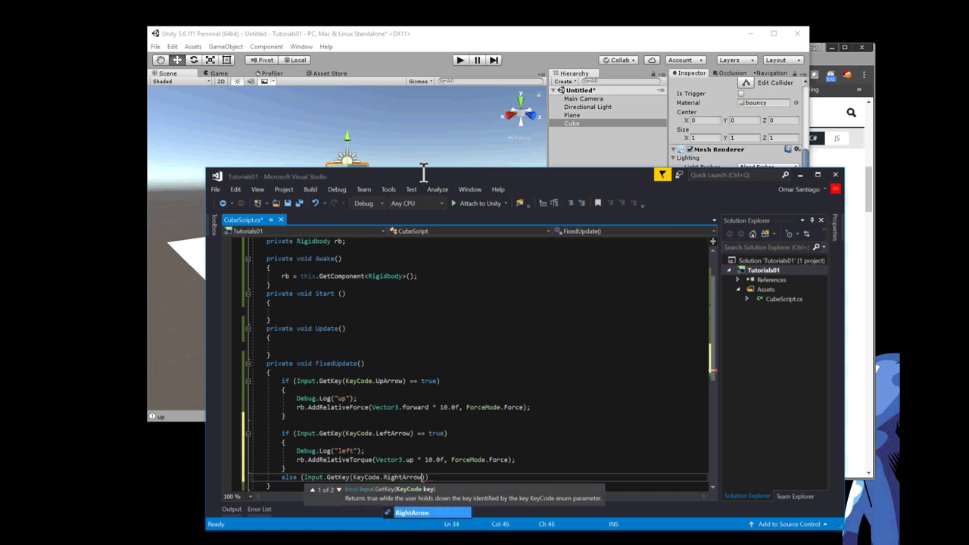
text() == true))
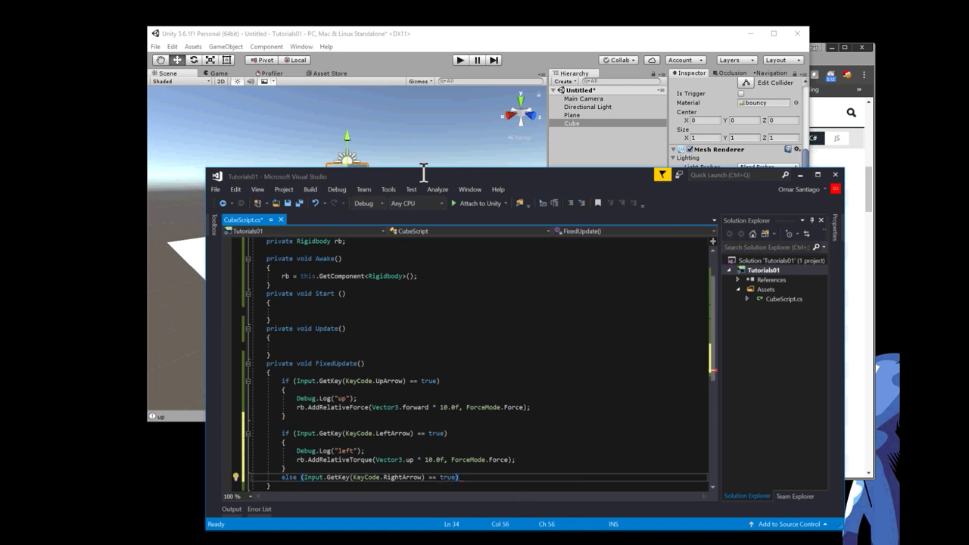
text({)
key(Return)
text(Debug.Log("right"))
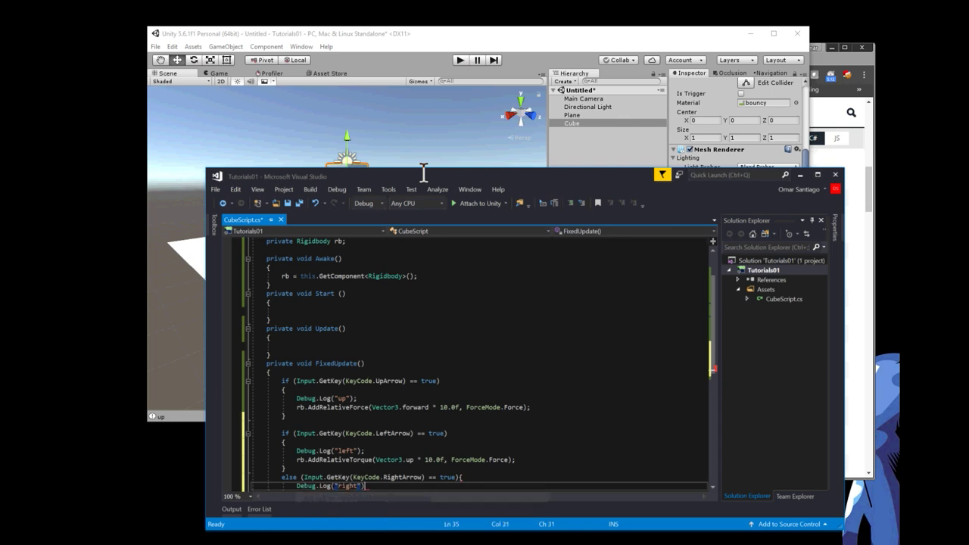
text(;)
key(Return)
- Make the right-arrow branch apply rb.AddRelativeTorque(Vector3.up * -10.0f, ForceMode.Force)
text(rb.addRelatoive)
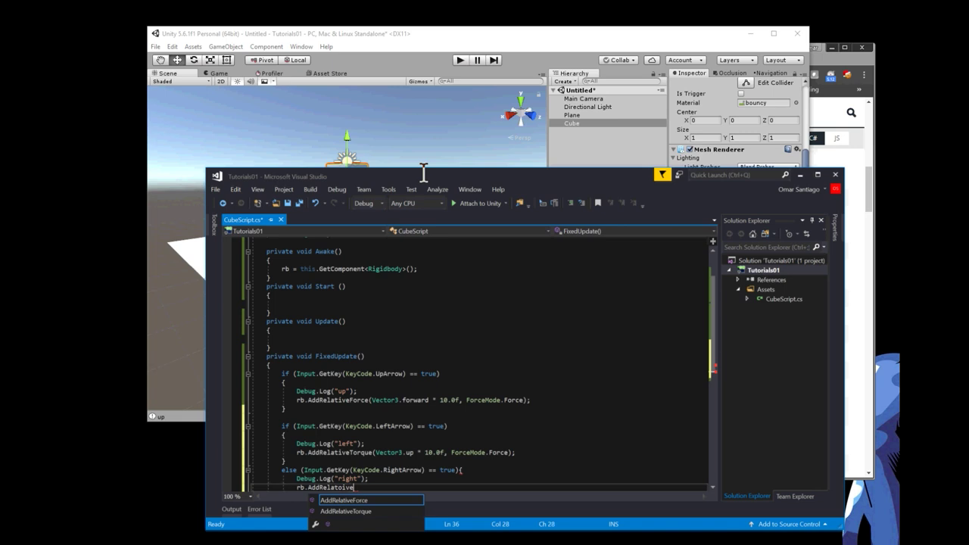
key(Down)
key(Tab)
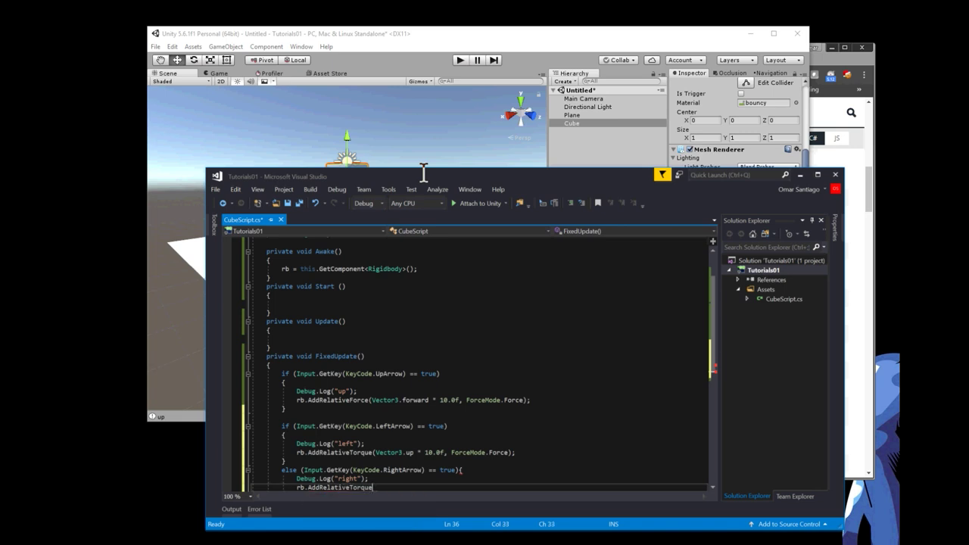
text((Vector3.up)
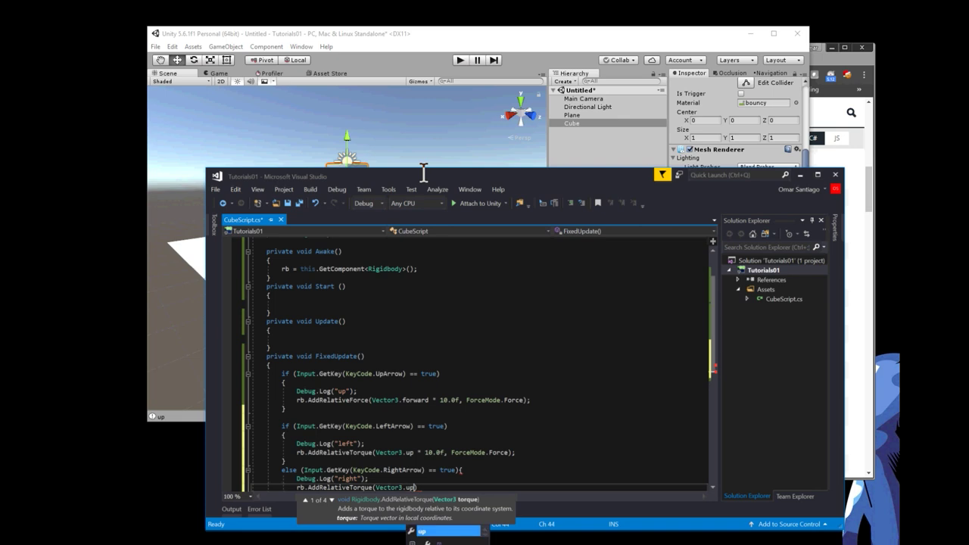
text( * )
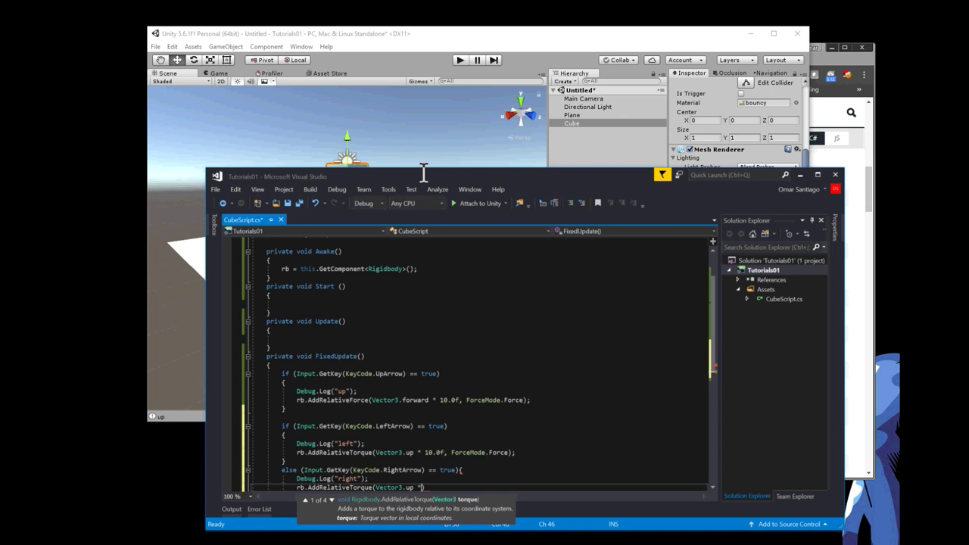
text(-10.0f)
text(, ForceMode.Force);)
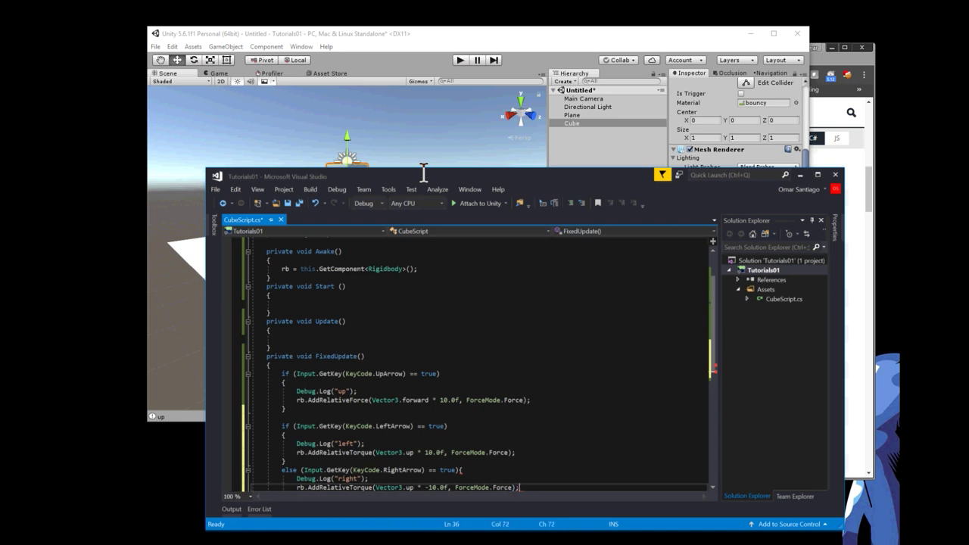
key(Up)
key(Up)
key(Up)
scroll(469, 363, down, 1)
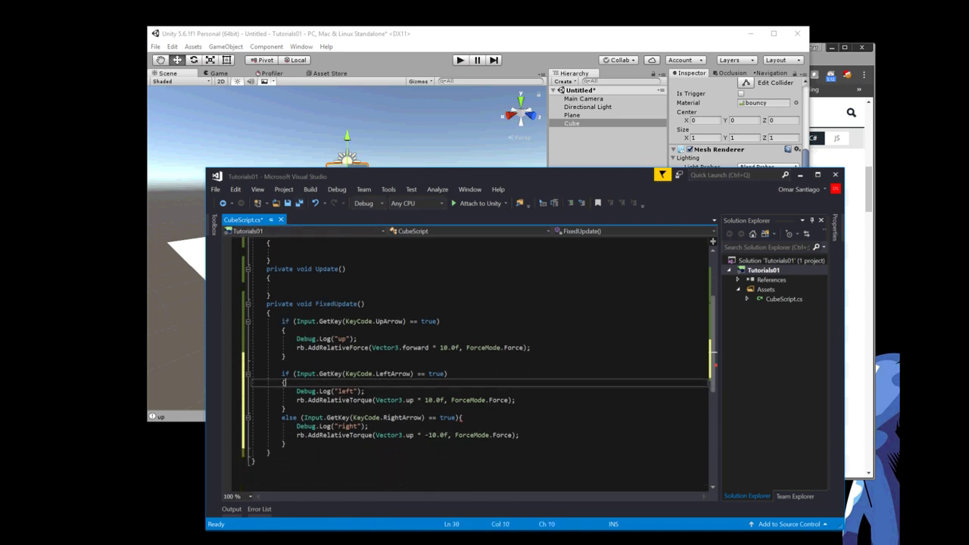
- Save the script and play the scene in Unity to test the right-arrow code
click(299, 203)
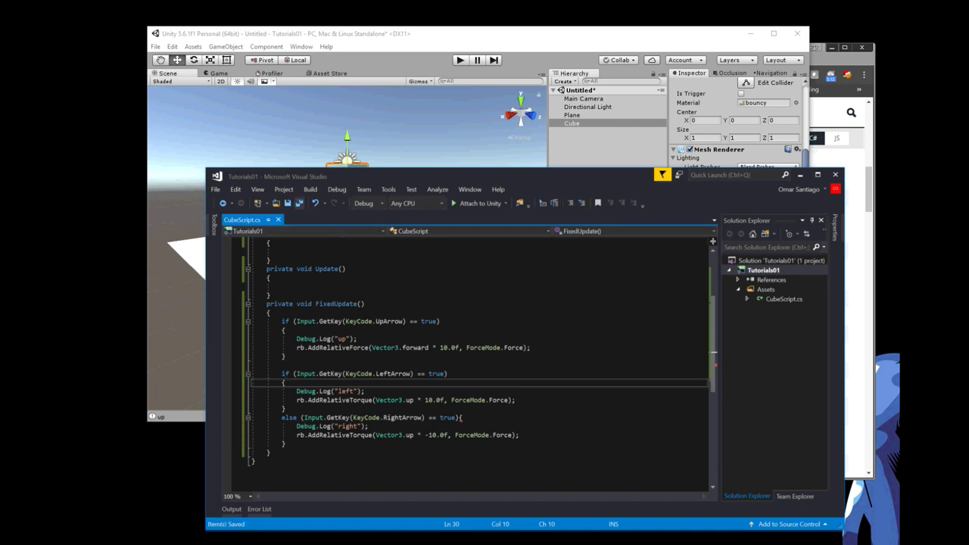
key(alt+Tab)
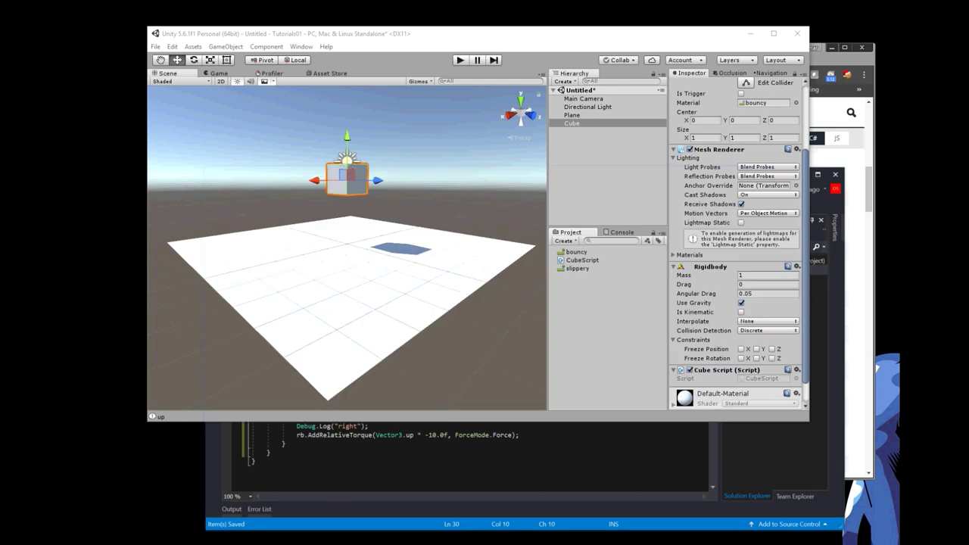
key(ctrl+p)
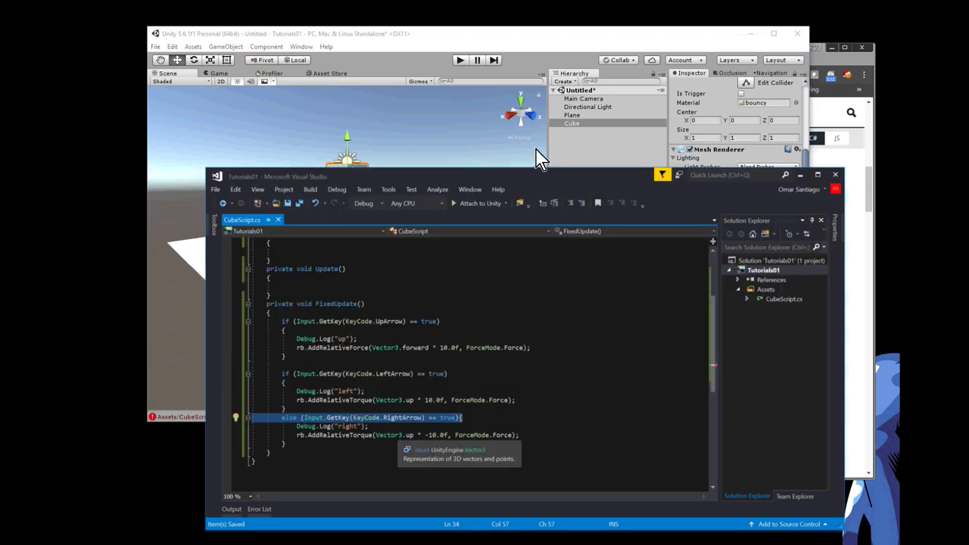
- Change the right-arrow condition's 'else' to 'else if'
key(Down)
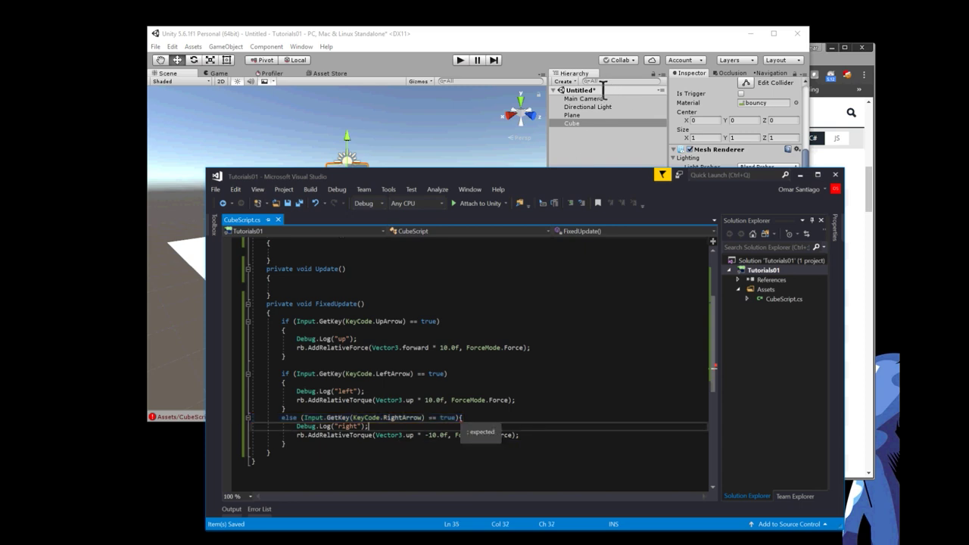
key(Up)
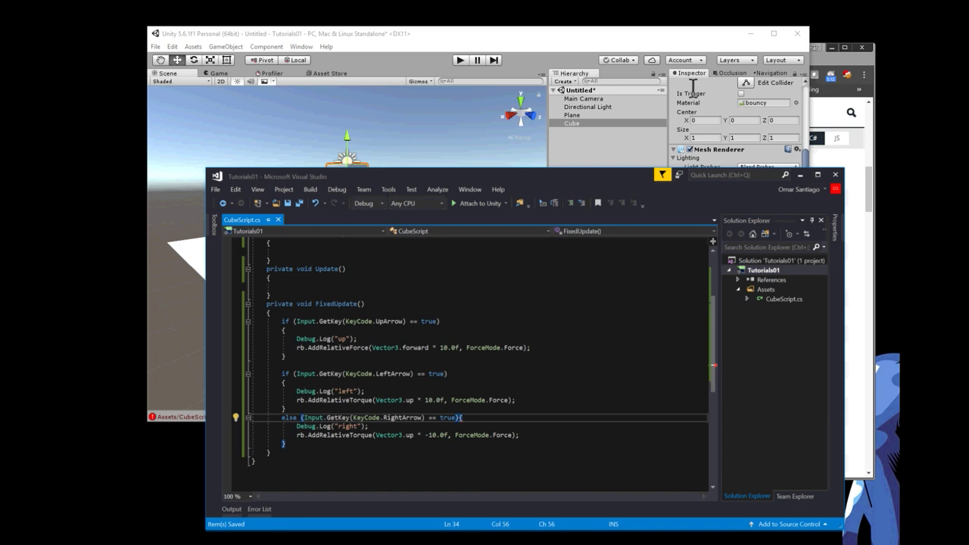
key(Return)
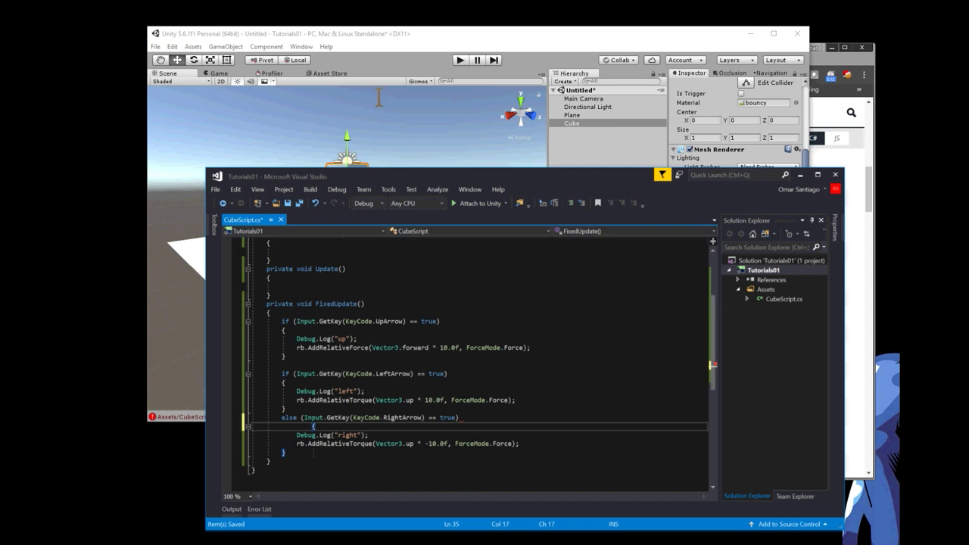
key(Up)
key(Left)
key(Left)
key(Left)
text(if)
- Put the opening brace on its own line below the condition and save with Ctrl+S
key(Down)
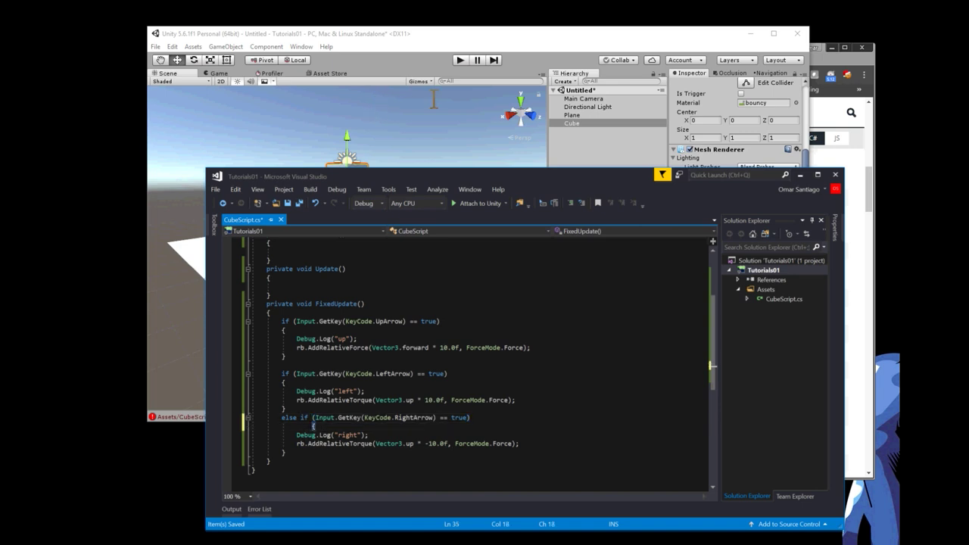
key(BackSpace)
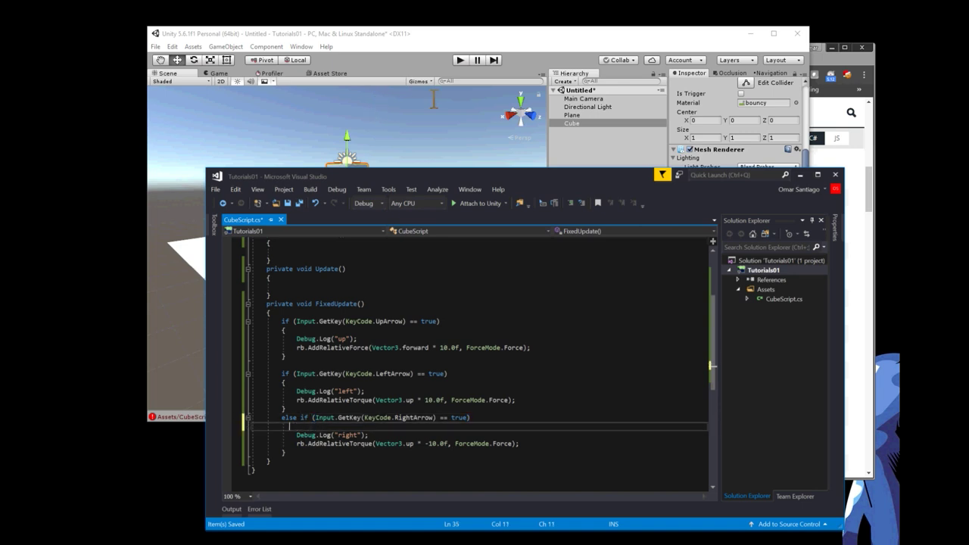
key(BackSpace)
text({})
key(BackSpace)
key(Up)
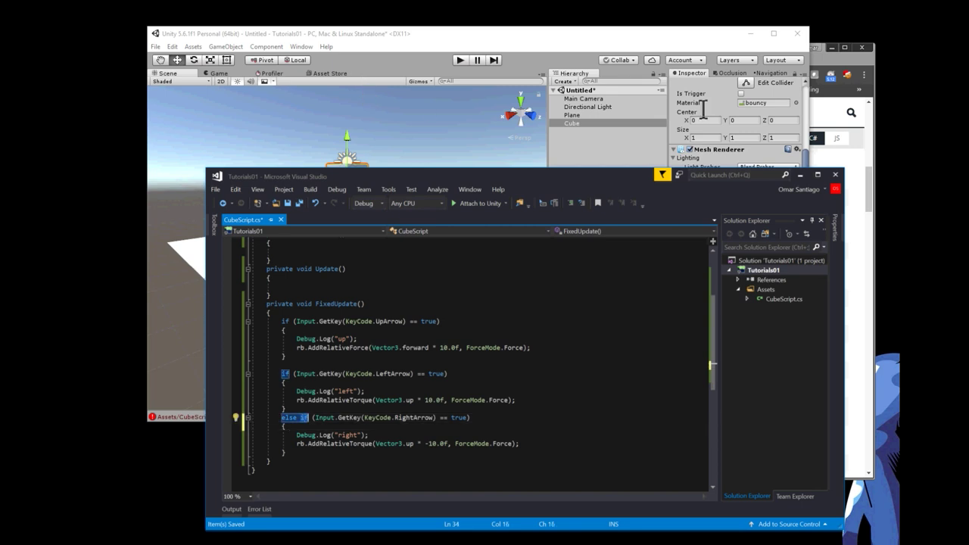
key(ctrl+s)
- Play the scene in Unity and turn the cube left and right with the arrow keys
key(alt+Tab)
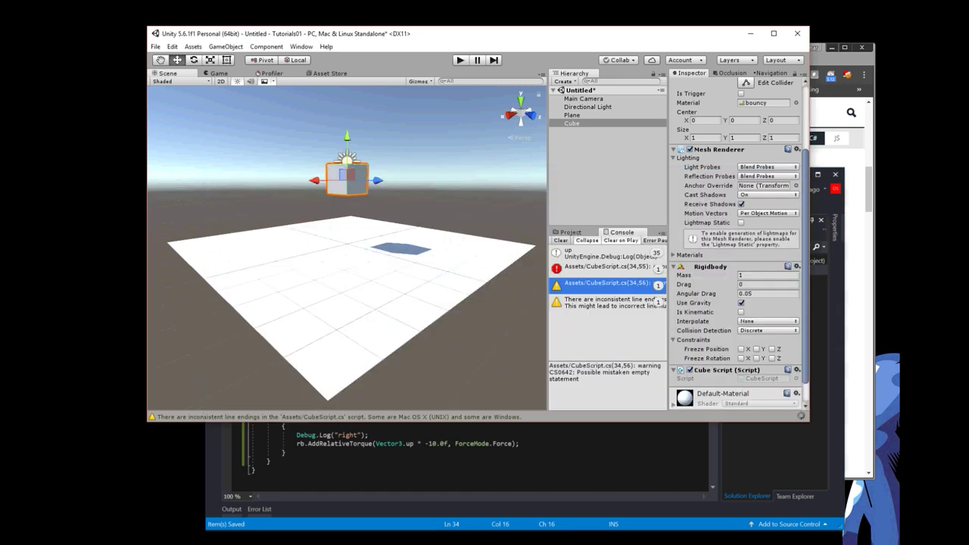
key(ctrl+p)
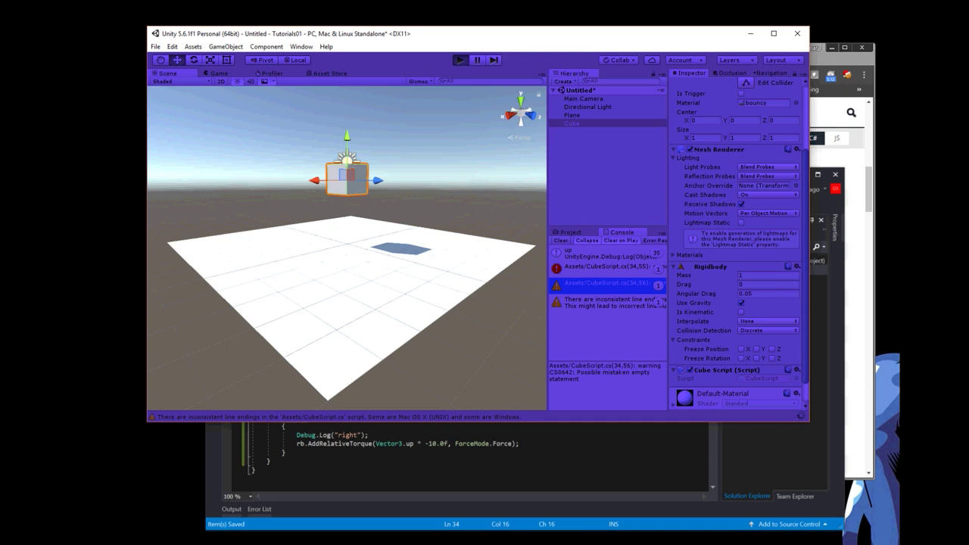
key(ctrl+p)
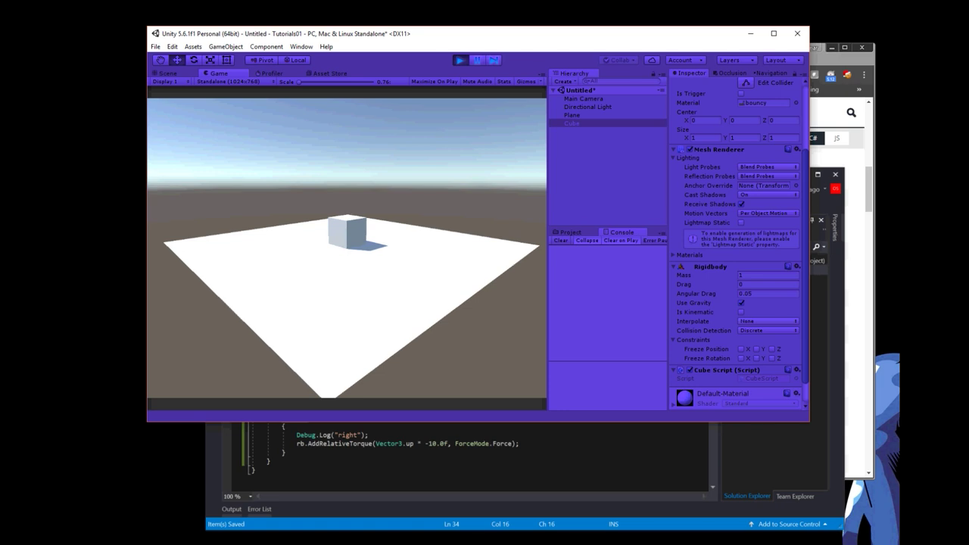
key(Left)
key(Right)
key(Right)
key(Left)
key(Right)
key(Left)
key(Right)
key(Left)
key(Right)
key(Left)
key(Right)
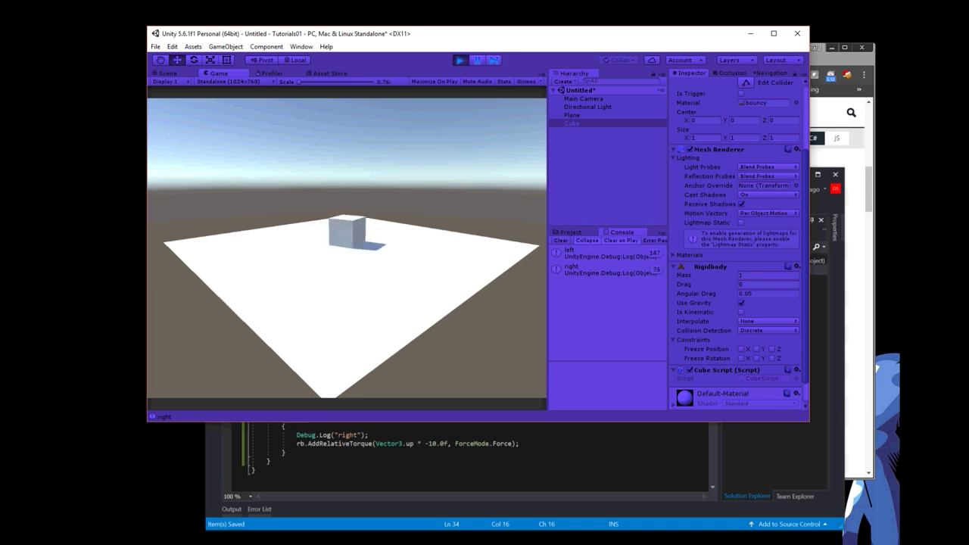
key(Right)
- Push the cube forward with the up arrow, then stop playing
key(Up)
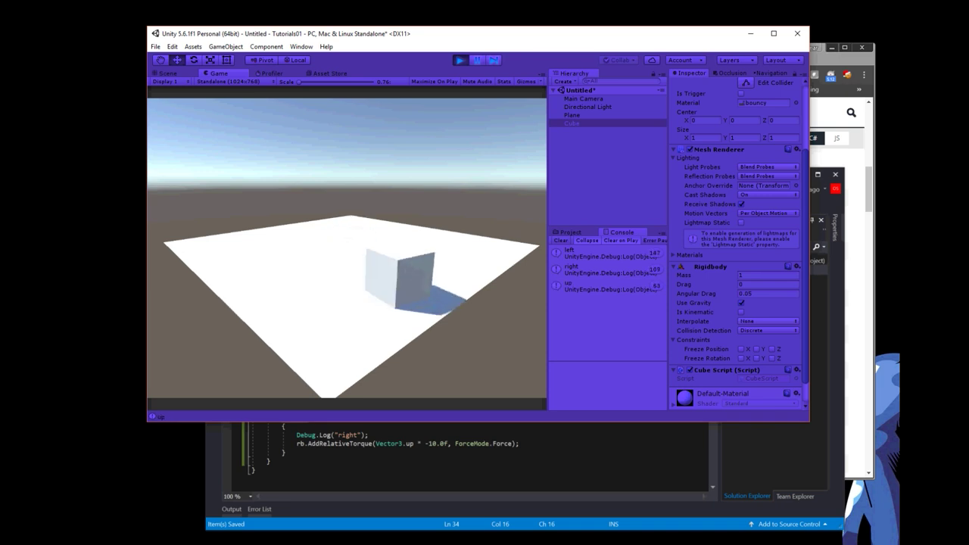
key(Right)
key(Up)
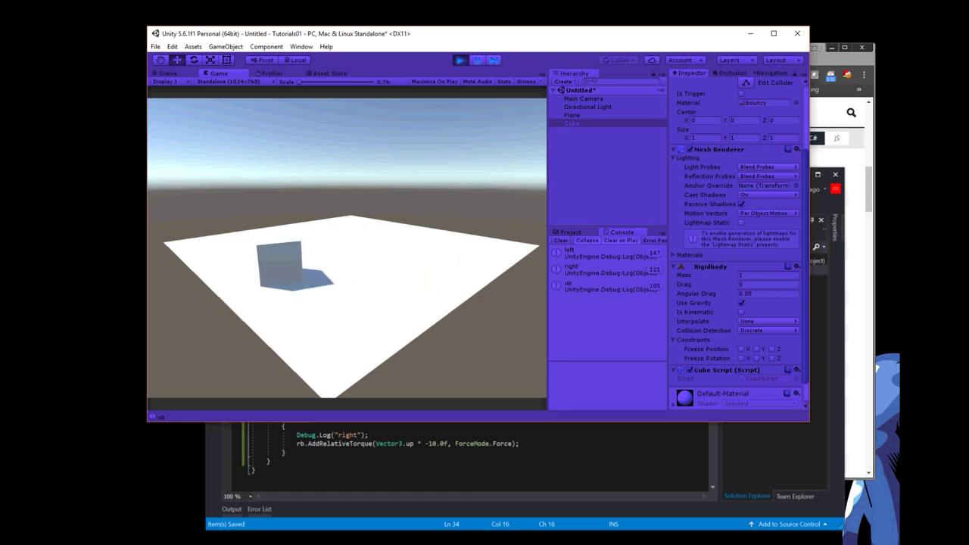
key(ctrl+p)
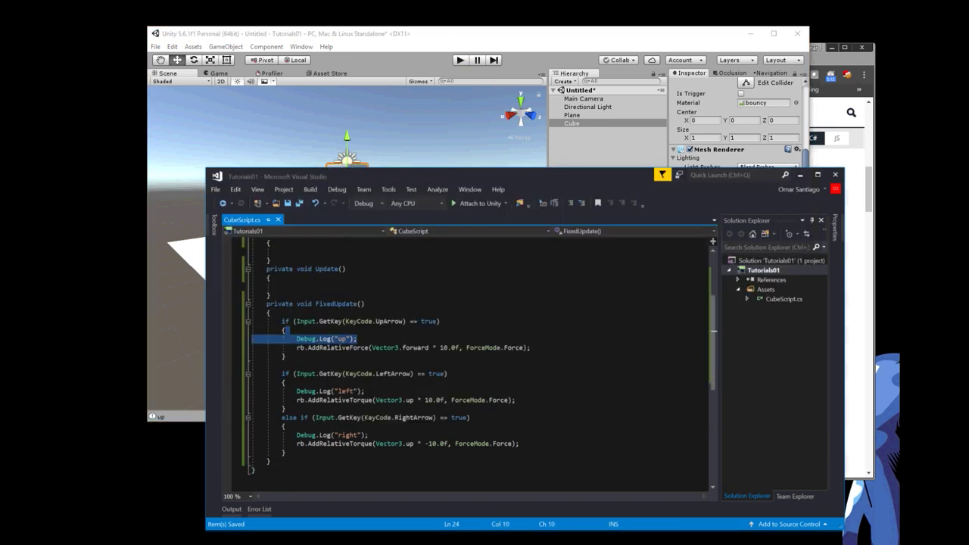
- Remove the debug log lines and declare public float push above the Rigidbody field
key(Delete)
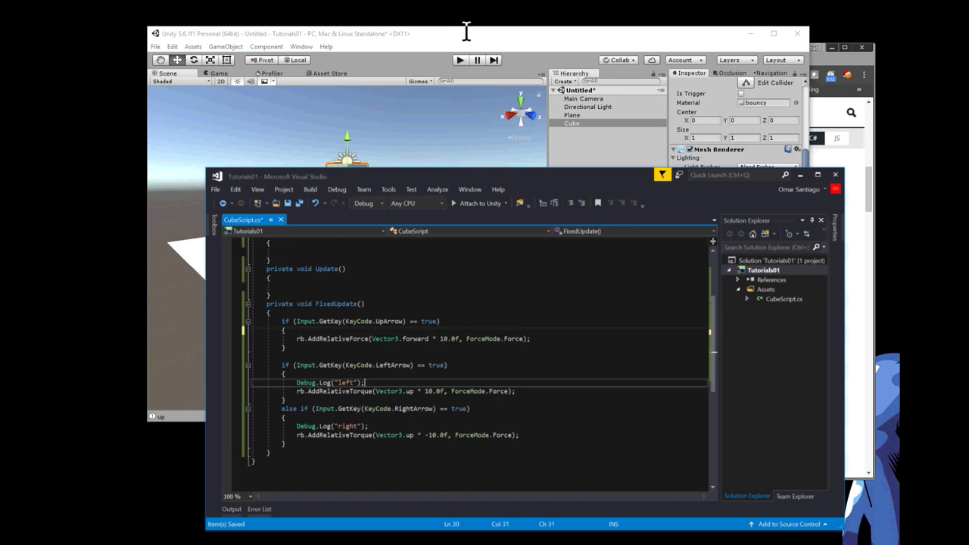
key(Delete)
key(Delete)
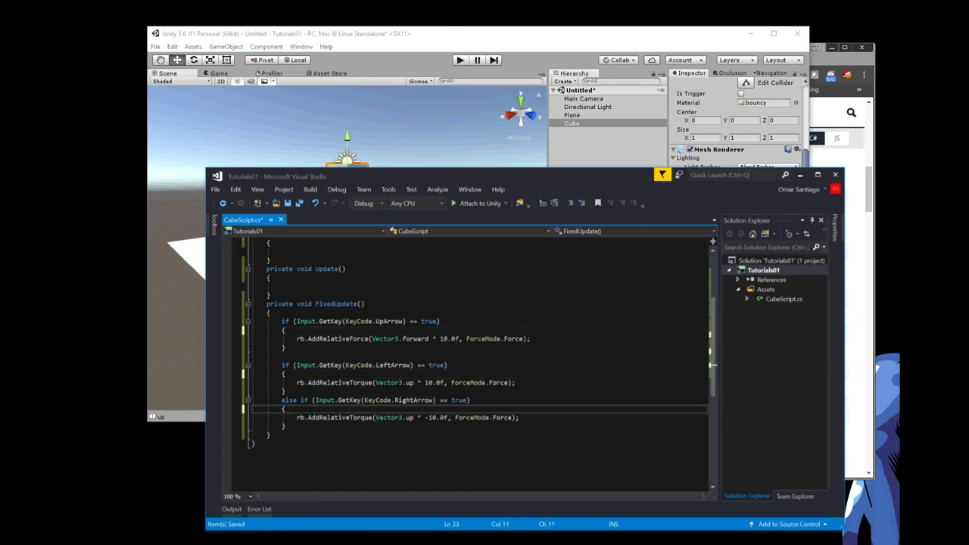
scroll(469, 363, up, 2)
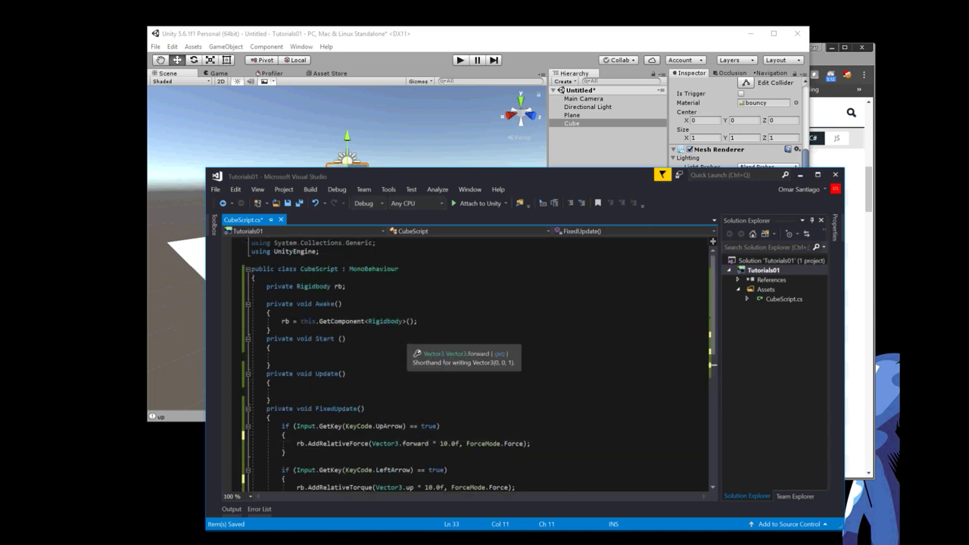
click(356, 286)
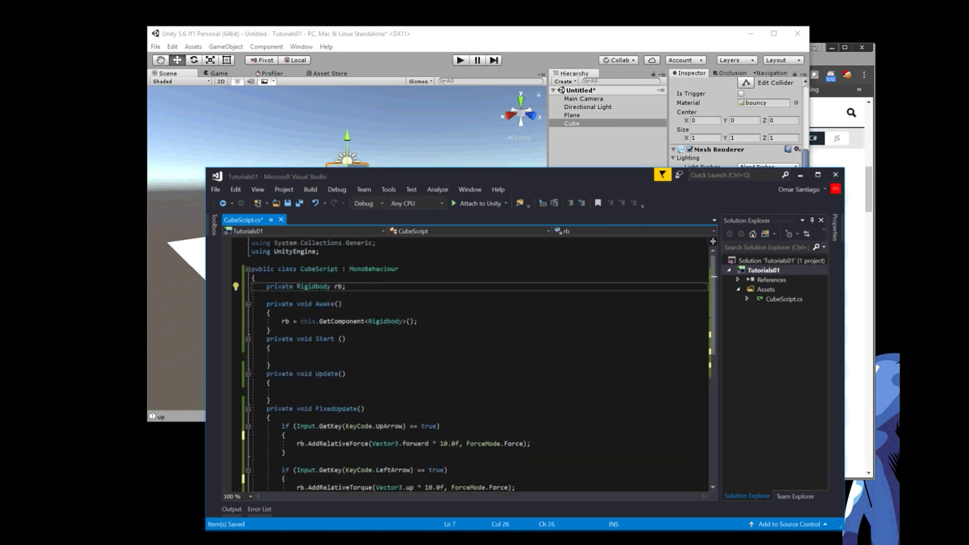
key(Up)
key(Return)
text(publi)
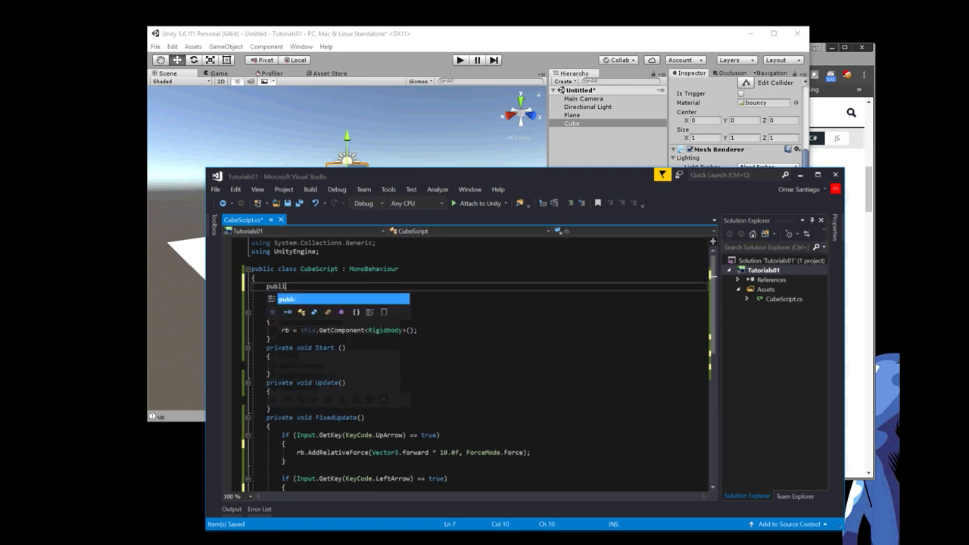
text(c )
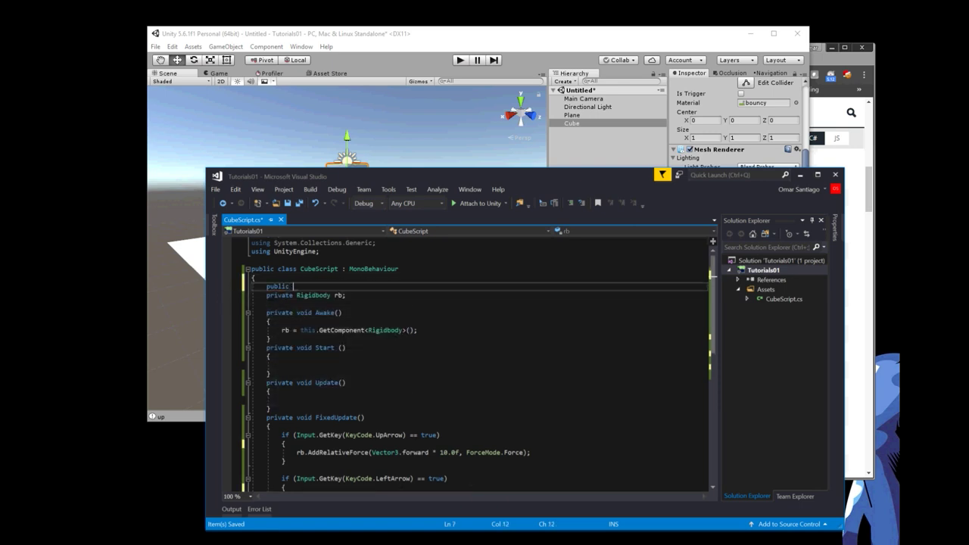
text(float )
text(push)
key(BackSpace)
text(;)
key(Return)
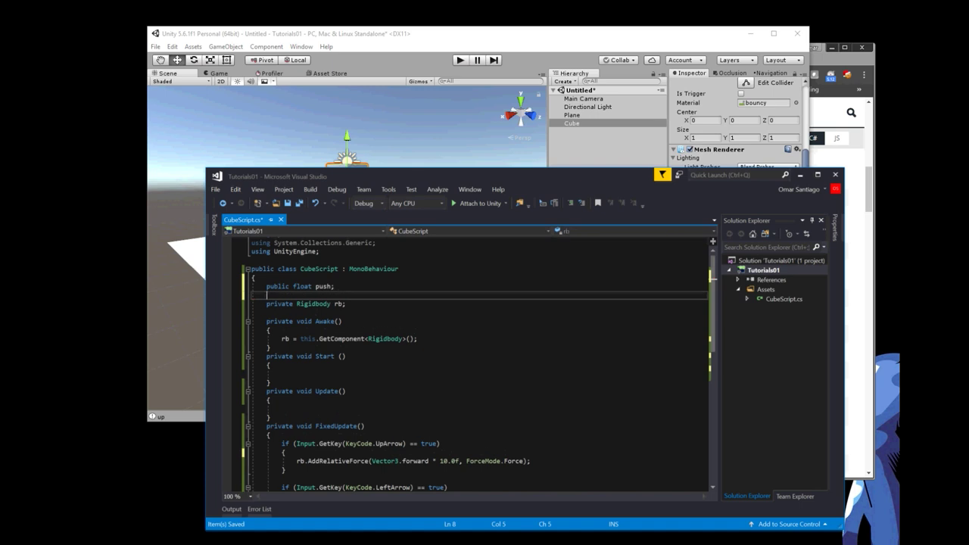
- Add public float turn = 1.0f;, give push a default of 1.0f, and save
text(public float tu)
text(rn)
text( = 1.0f;)
key(Up)
key(BackSpace)
text(1.0)
key(BackSpace)
key(BackSpace)
key(BackSpace)
text(= 1.0f;)
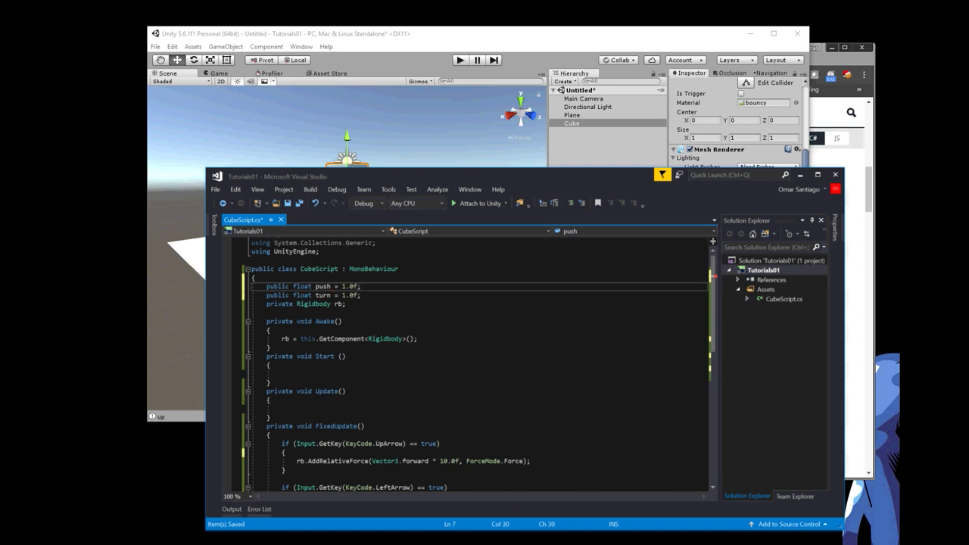
click(300, 203)
drag(289, 286, 266, 286)
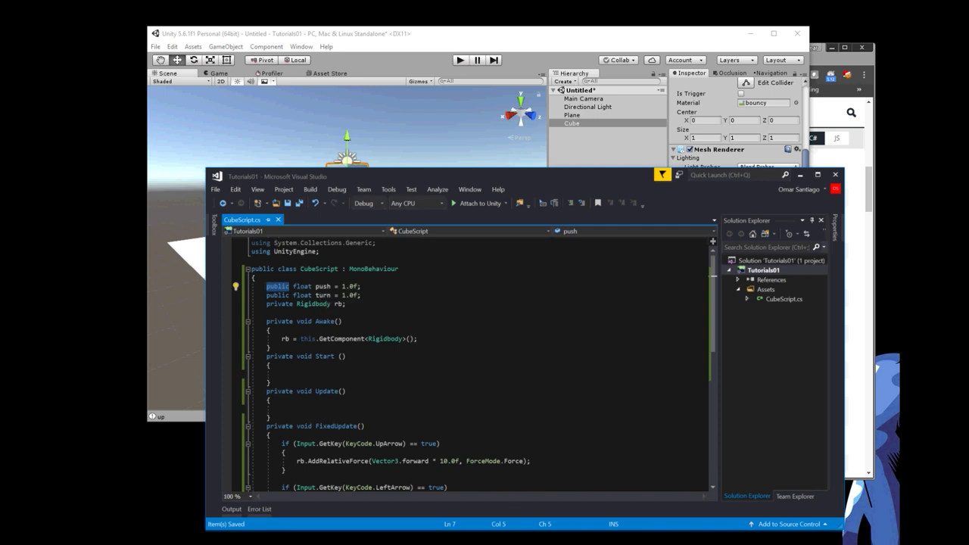
- Check in Unity's Inspector that Cube Script shows Push and Turn fields set to 1
key(alt+Tab)
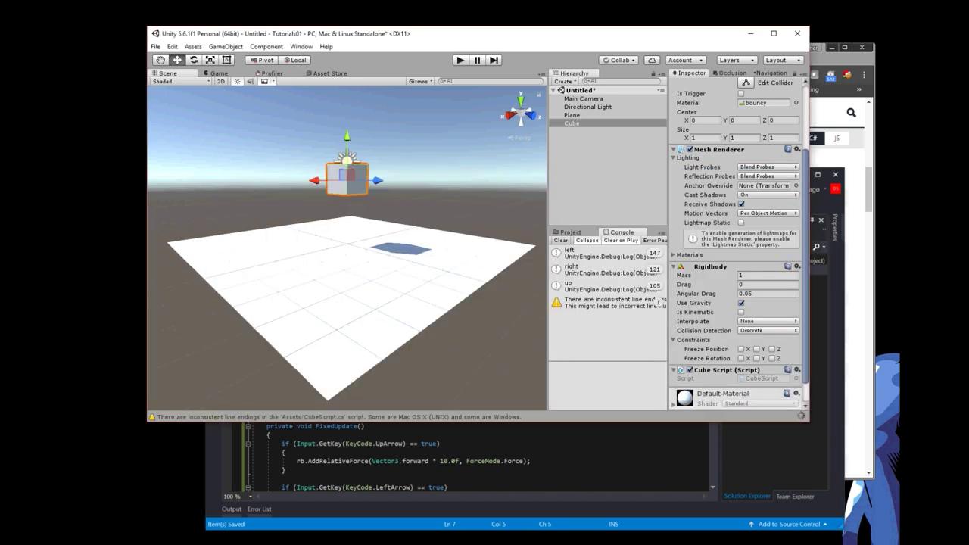
scroll(739, 248, down, 2)
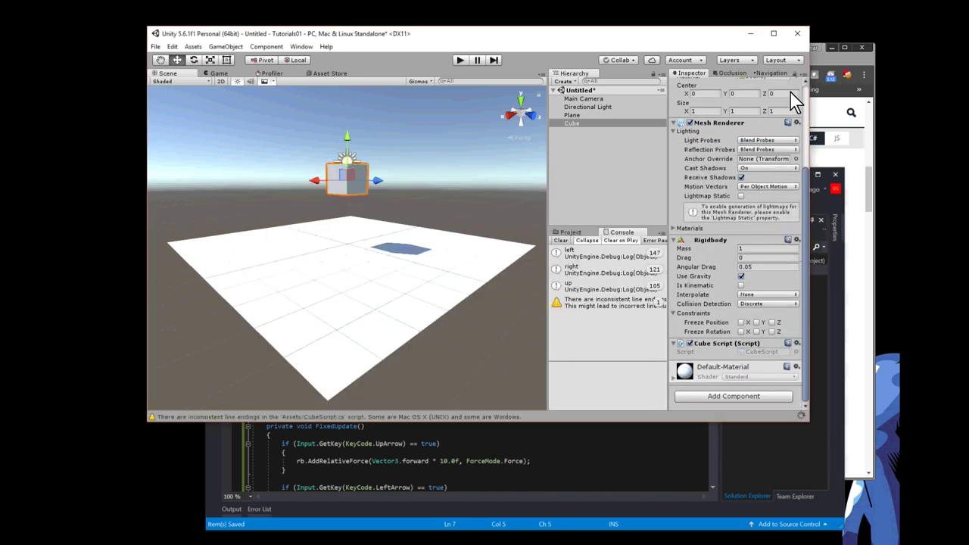
key(alt+Tab)
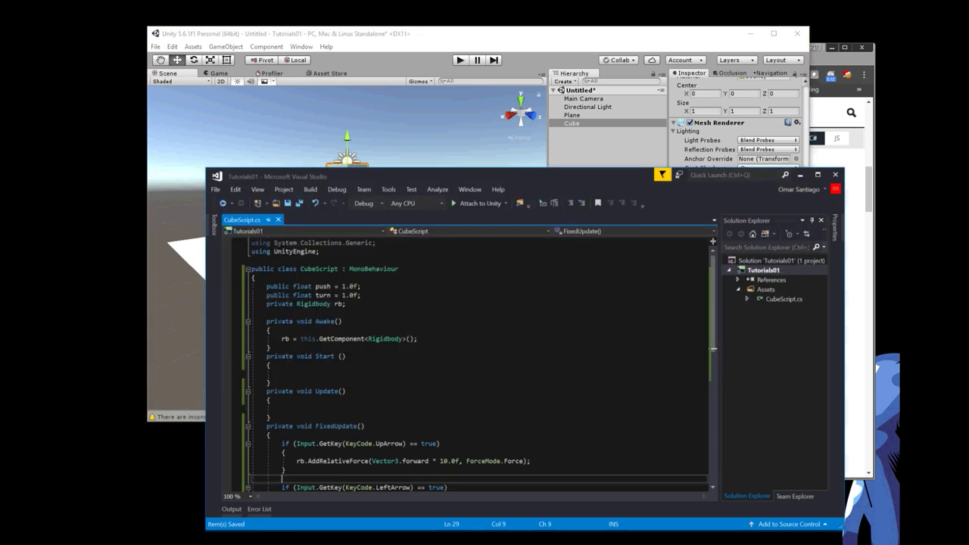
key(alt+Tab)
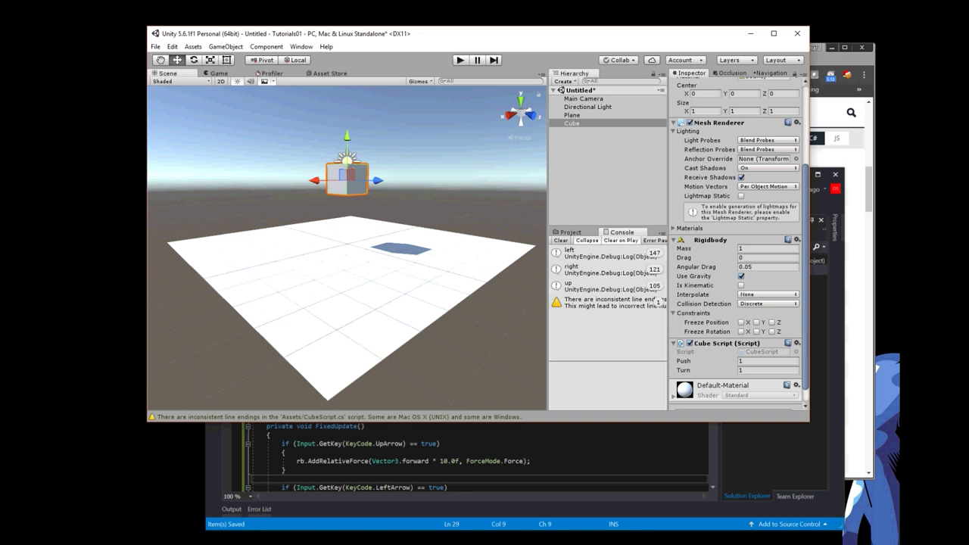
- Replace the forward force's 10.0f amount with push
key(alt+Tab)
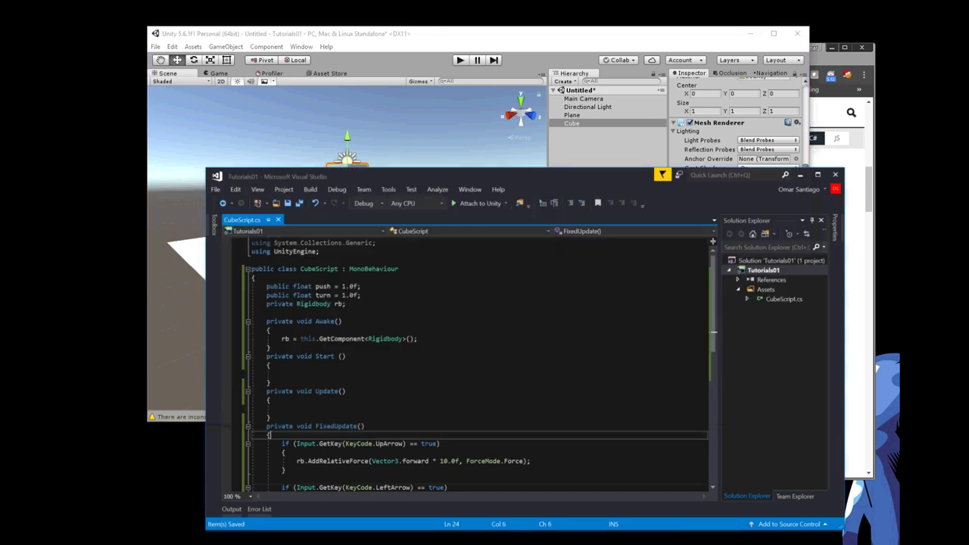
scroll(475, 341, up, 2)
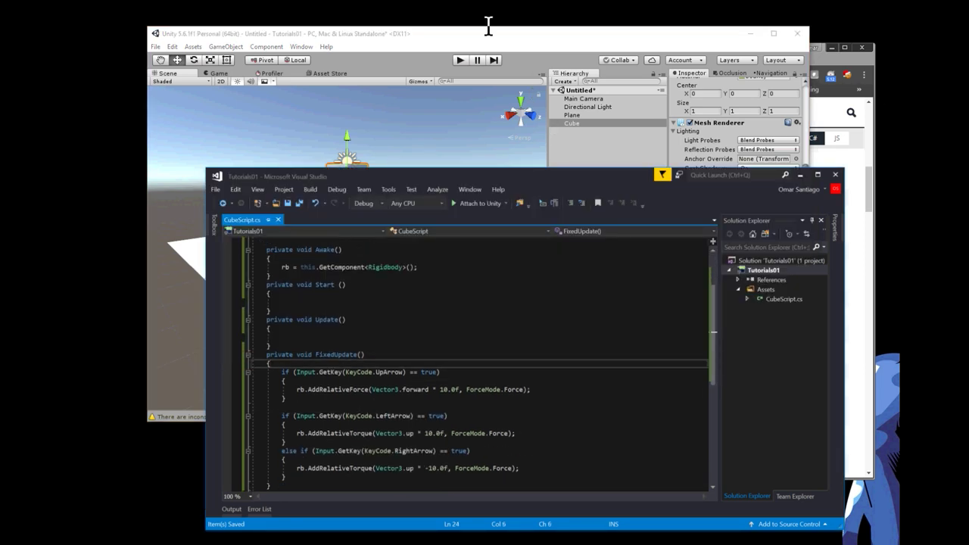
scroll(469, 363, up, 2)
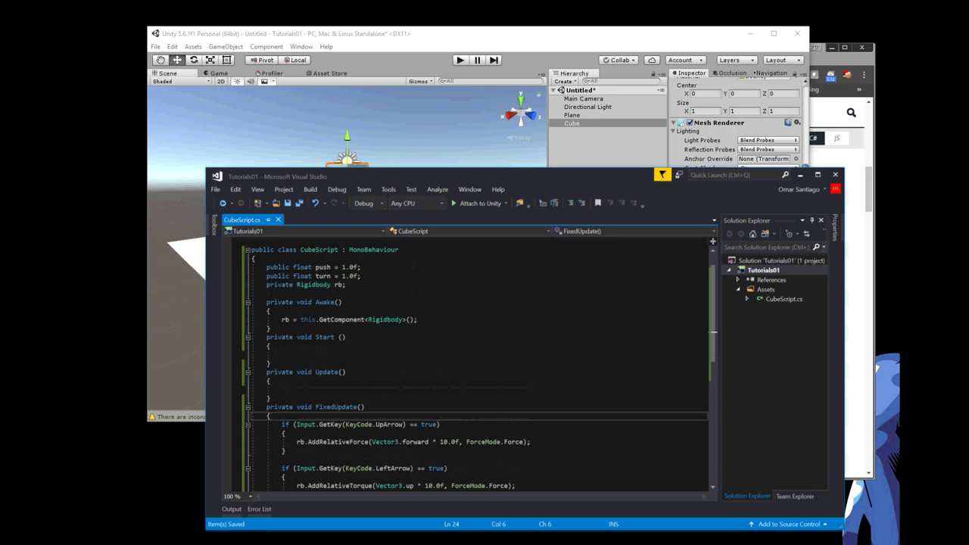
scroll(469, 363, down, 3)
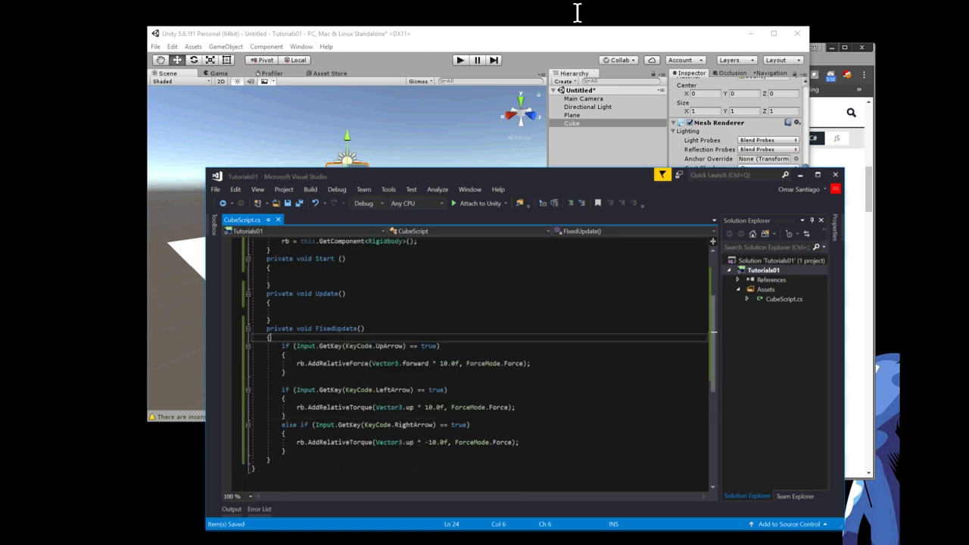
click(445, 363)
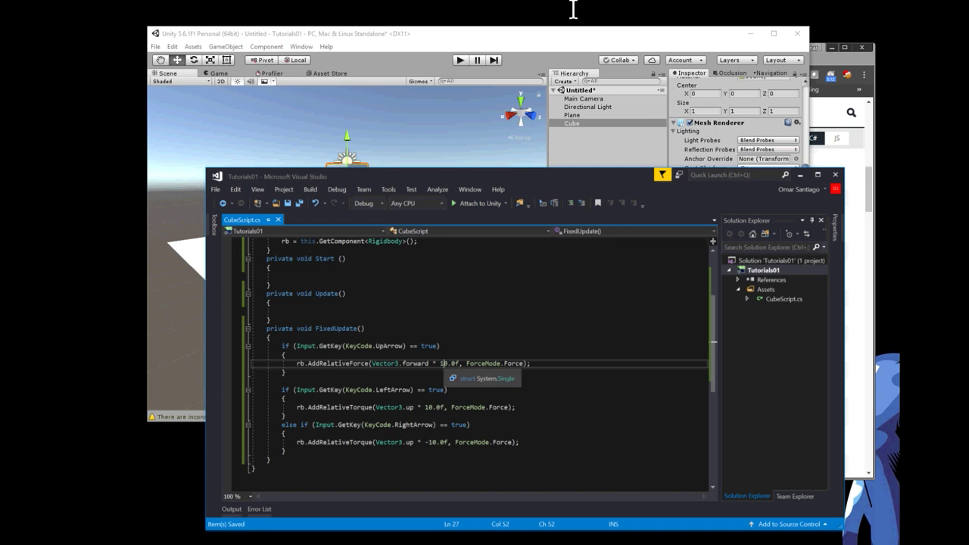
key(Left)
key(shift+Right)
key(shift+Right)
key(shift+Right)
text(push)
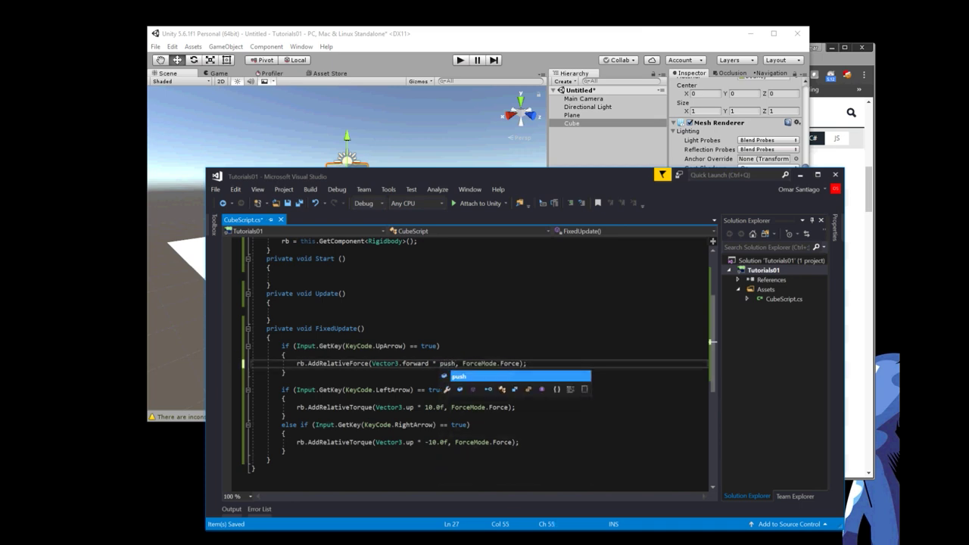
key(Up)
key(Up)
key(Up)
- Use turn and -turn for the left and right torque amounts, then save
double_click(428, 407)
key(shift+Right)
key(shift+Right)
key(shift+Right)
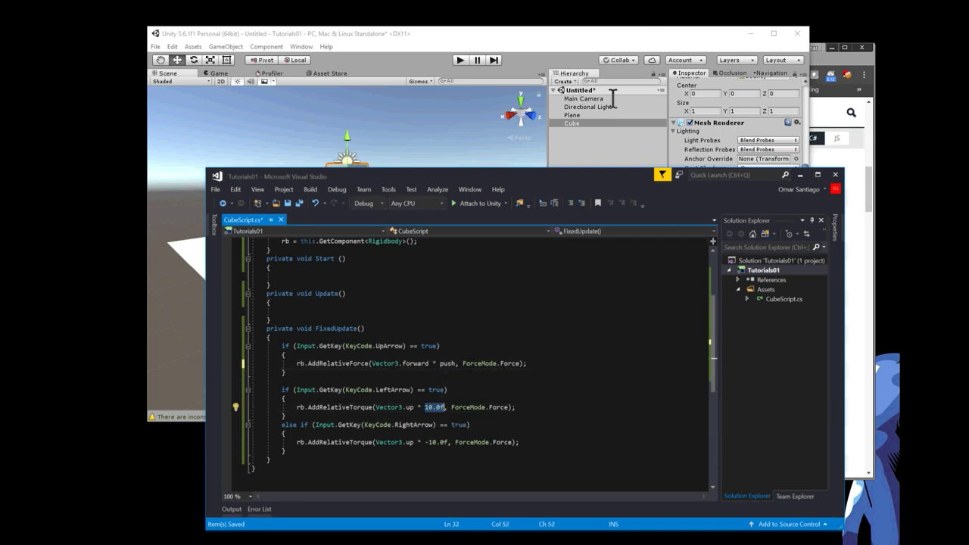
text(t)
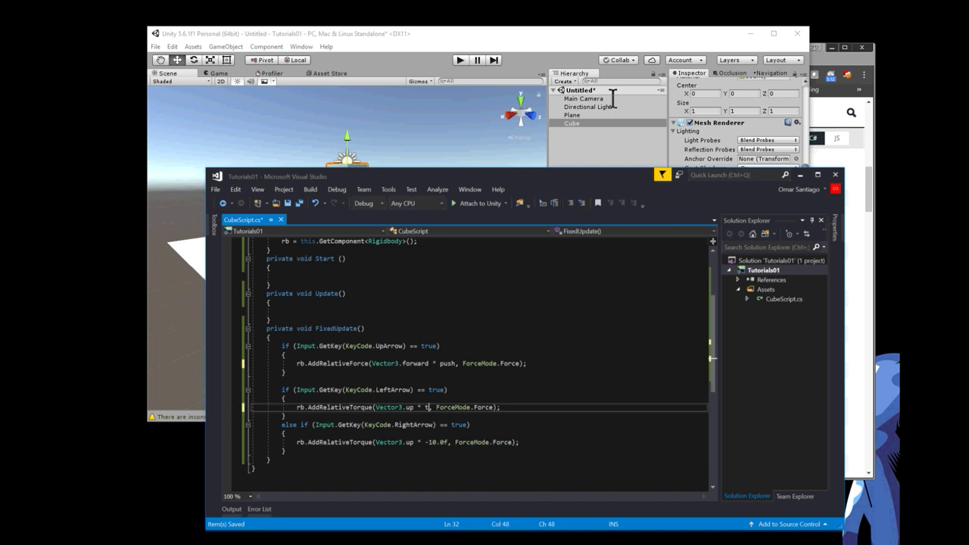
text(urn)
key(Escape)
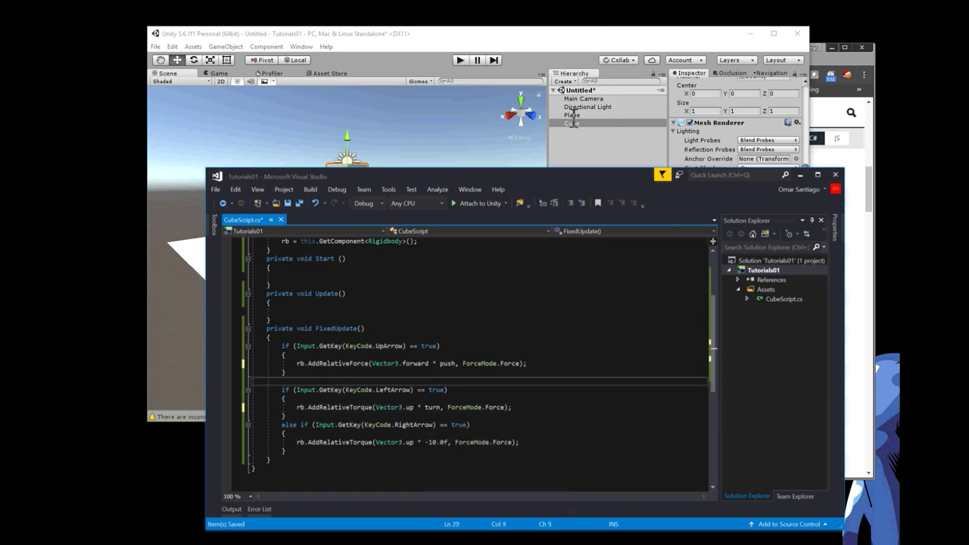
key(Down)
key(Down)
key(Down)
key(shift+Right)
key(shift+Right)
text(turn)
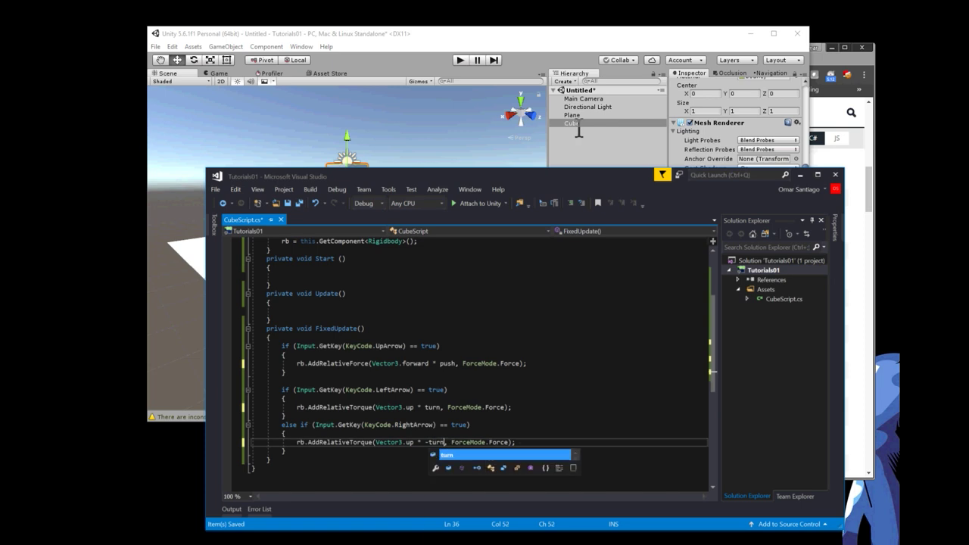
key(Escape)
key(Up)
key(Up)
key(Up)
key(ctrl+s)
scroll(469, 364, up, 2)
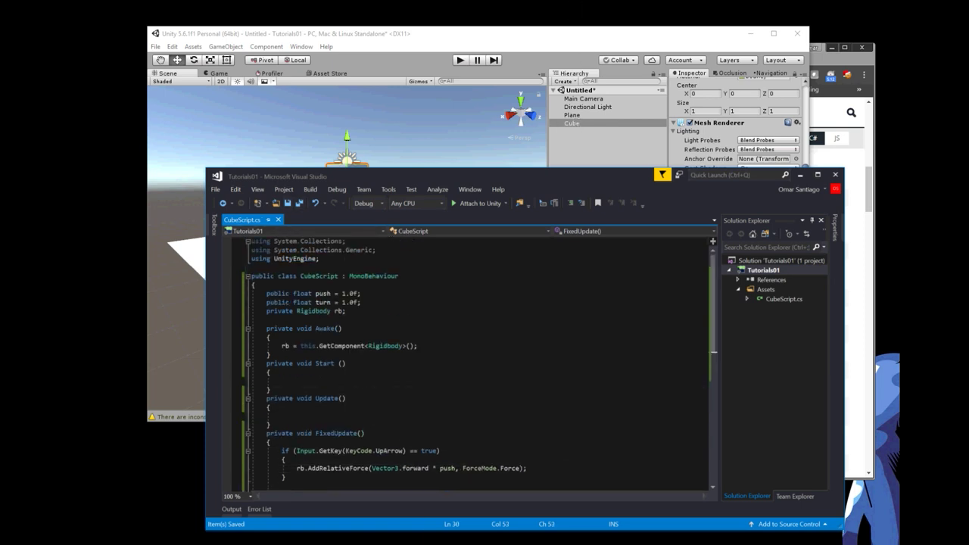
key(alt+Tab)
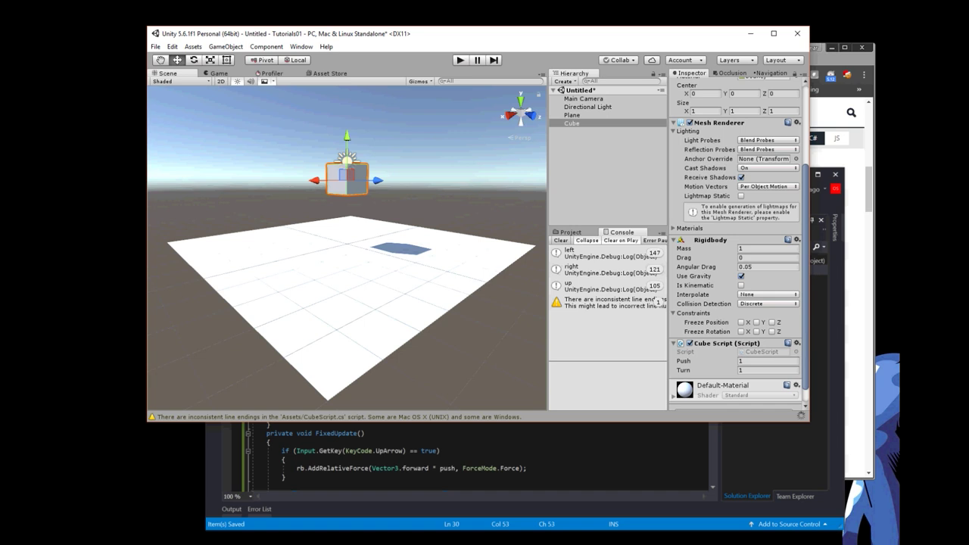
- Enter Push 10 and Turn 5 in the Cube Script Inspector and start Play mode
click(768, 361)
text(10)
key(Tab)
text(5)
key(ctrl+p)
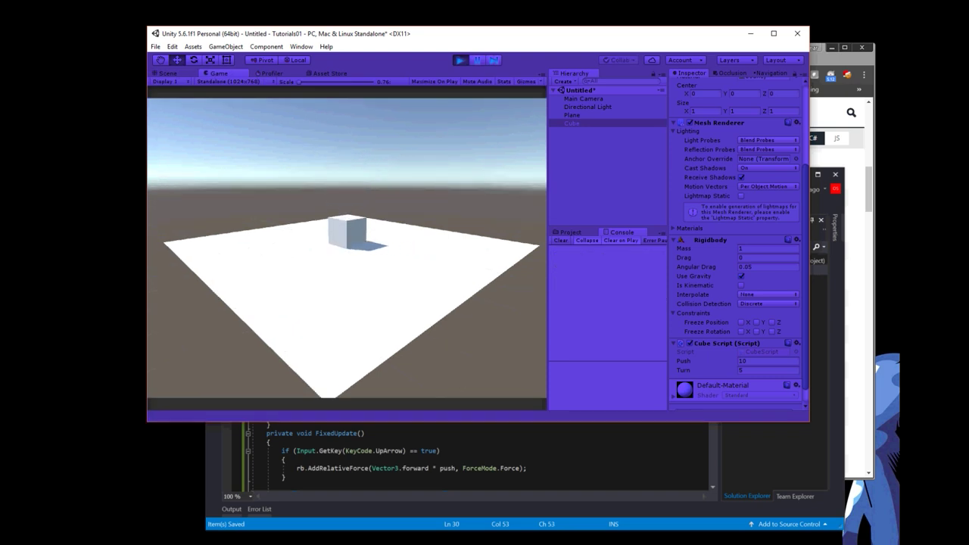
- Drive the cube forward with the up arrow over two play runs, stop, and open the File menu
key(Up)
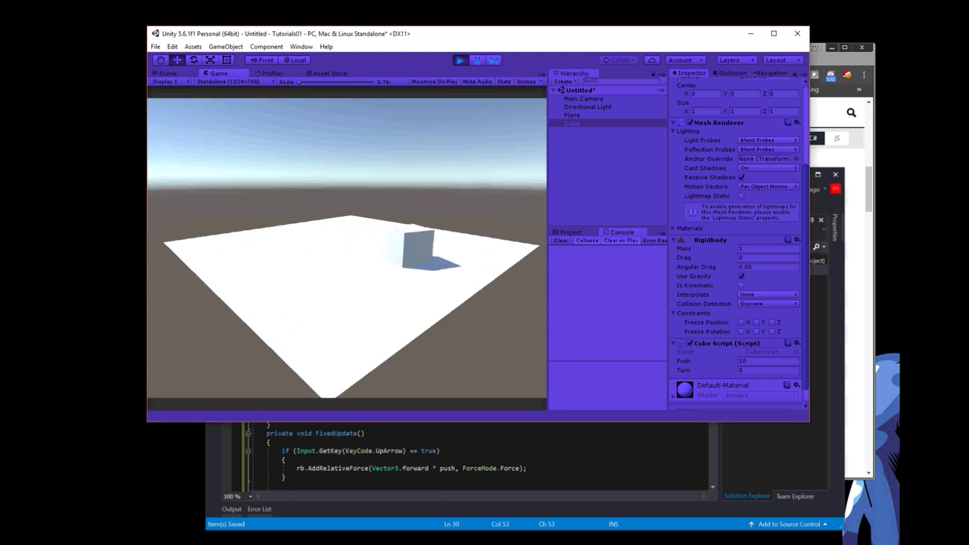
key(Up)
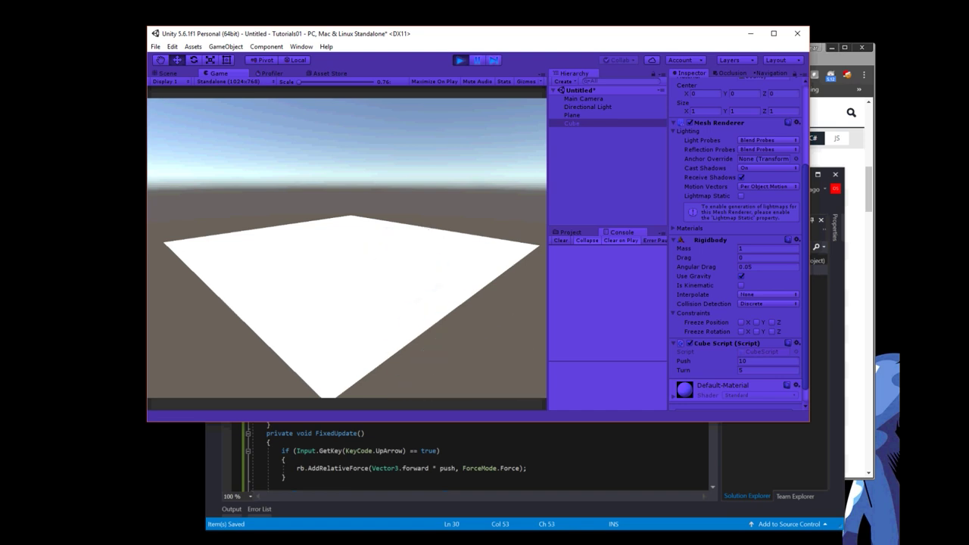
click(461, 60)
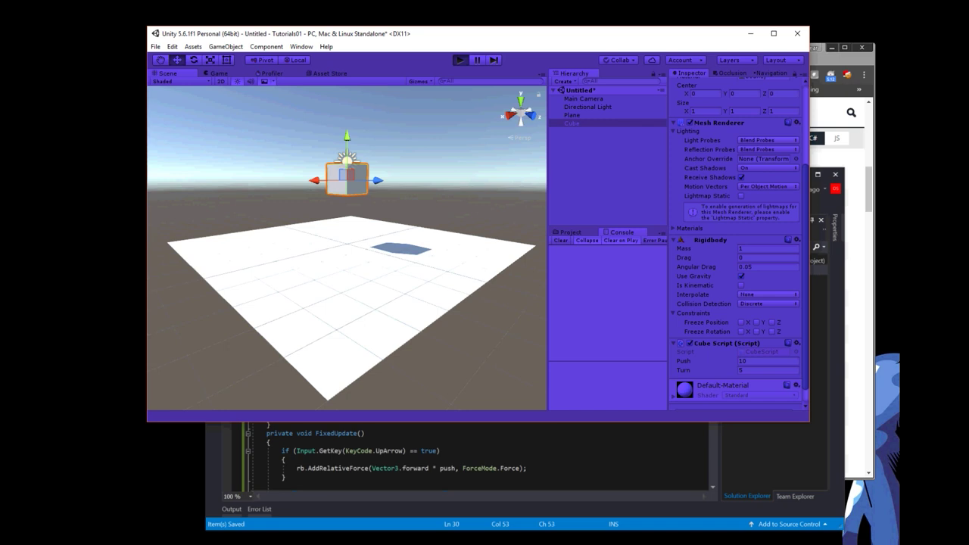
click(460, 59)
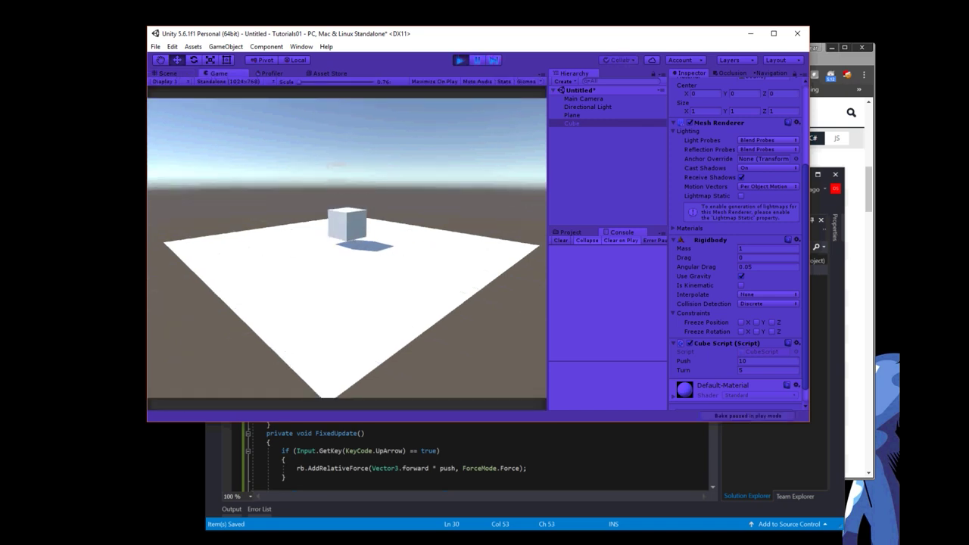
key(Up)
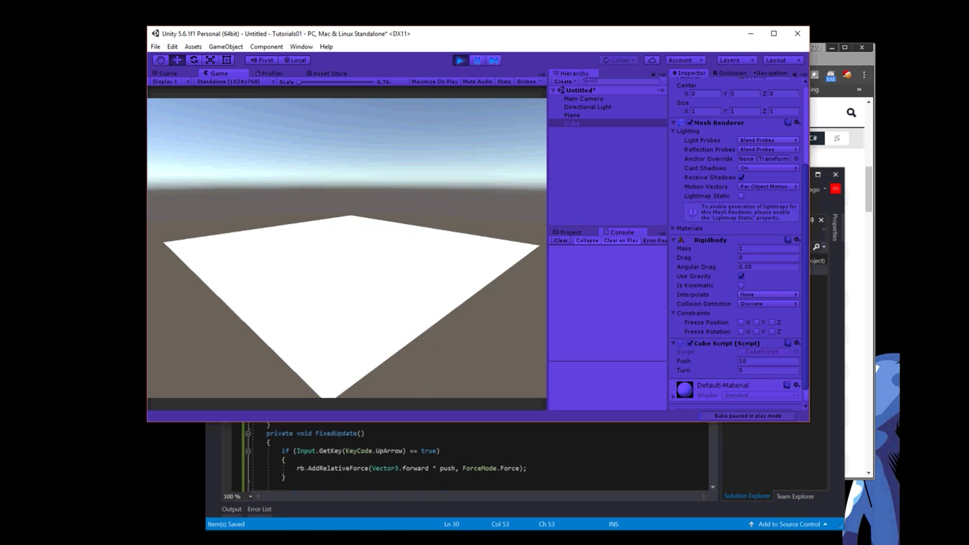
key(ctrl+p)
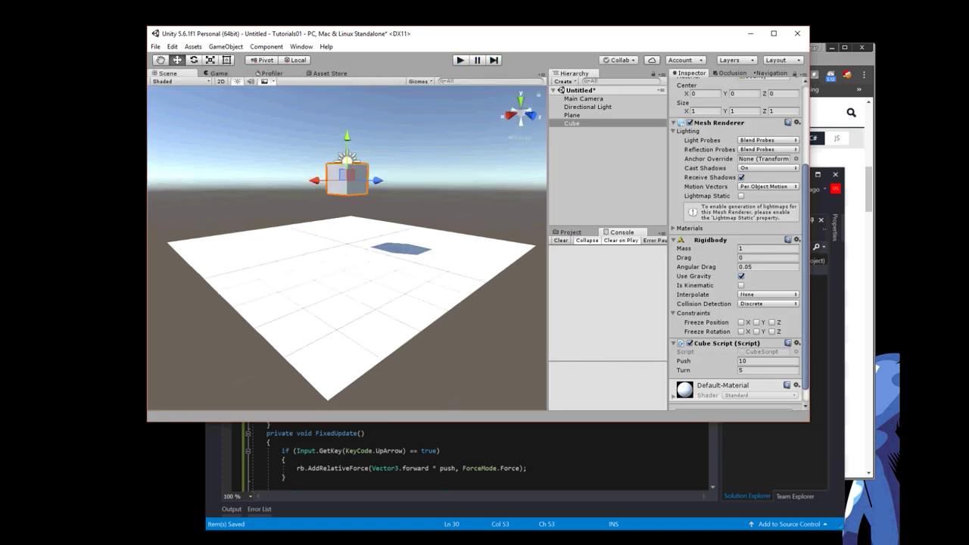
key(alt+f)
- Save the scene via Save Scenes, correcting the misspelled name to 'pushy cube'
key(Down)
key(Down)
key(Down)
key(Return)
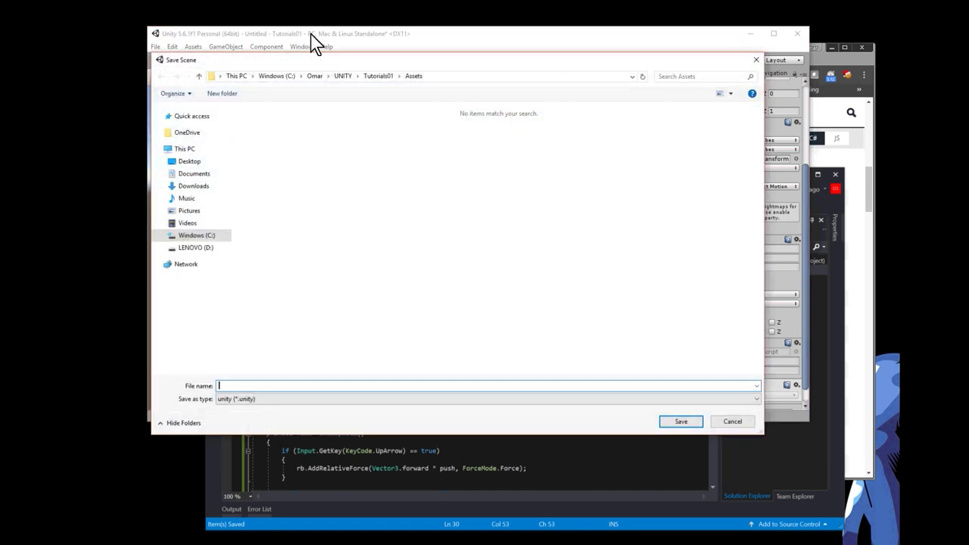
text(pushy cude)
key(ctrl+a)
text(pushy cbe)
key(BackSpace)
key(BackSpace)
text(ube)
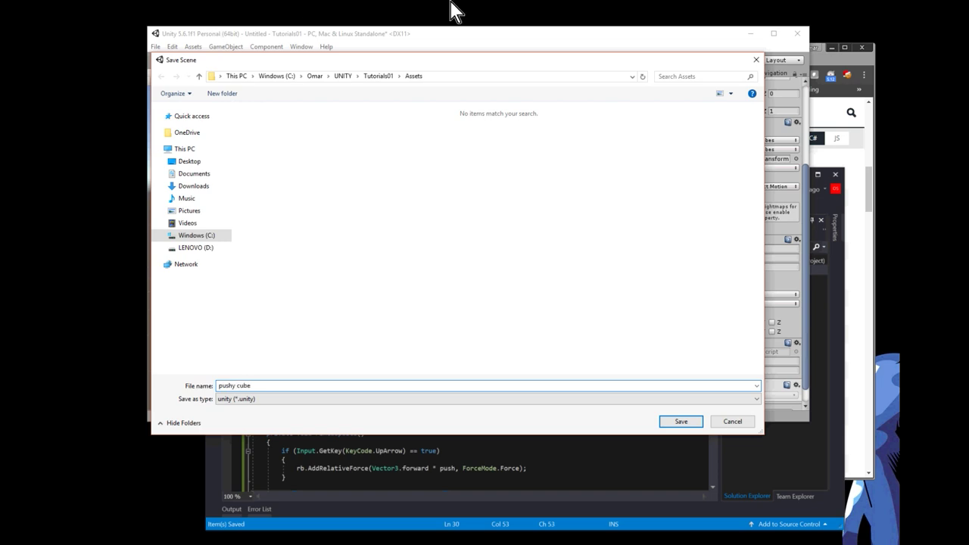
key(alt+Tab)
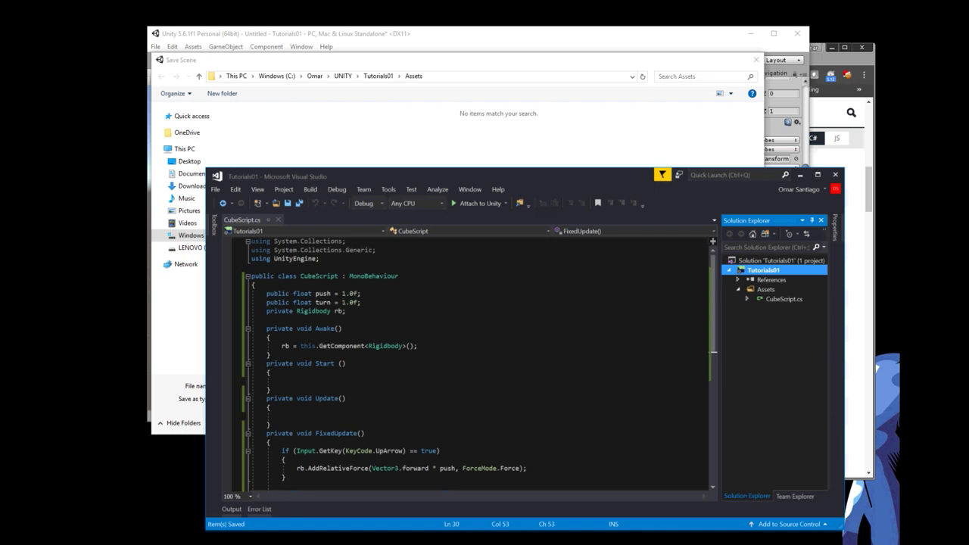
key(alt+Tab)
key(Return)
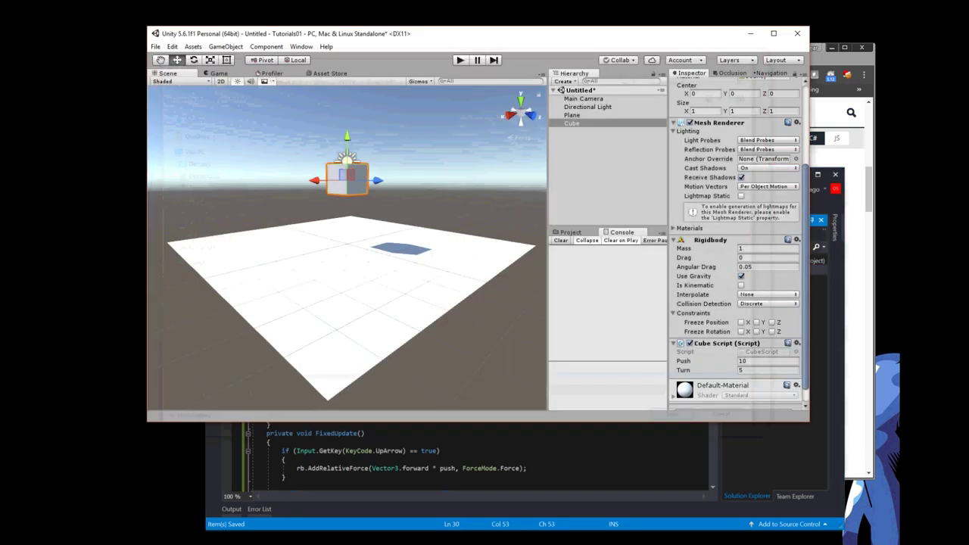